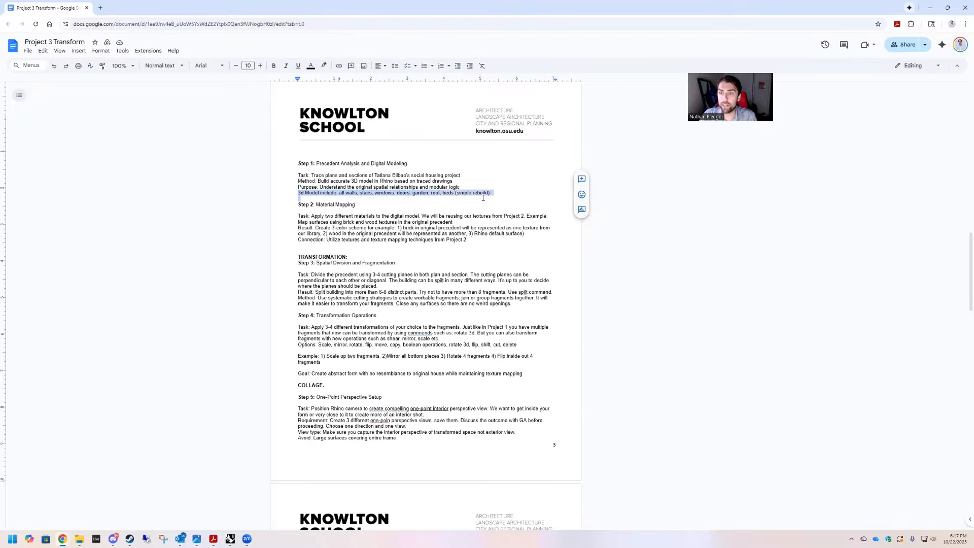
Read the Step 2 Material Mapping task about applying two different materials to the digital model in the project brief.
click(383, 202)
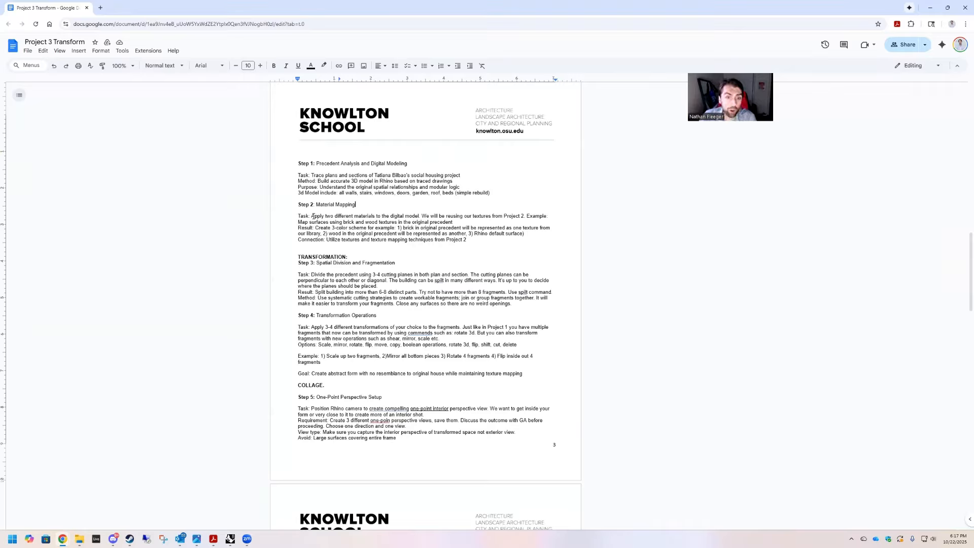
drag(312, 216, 389, 216)
click(384, 216)
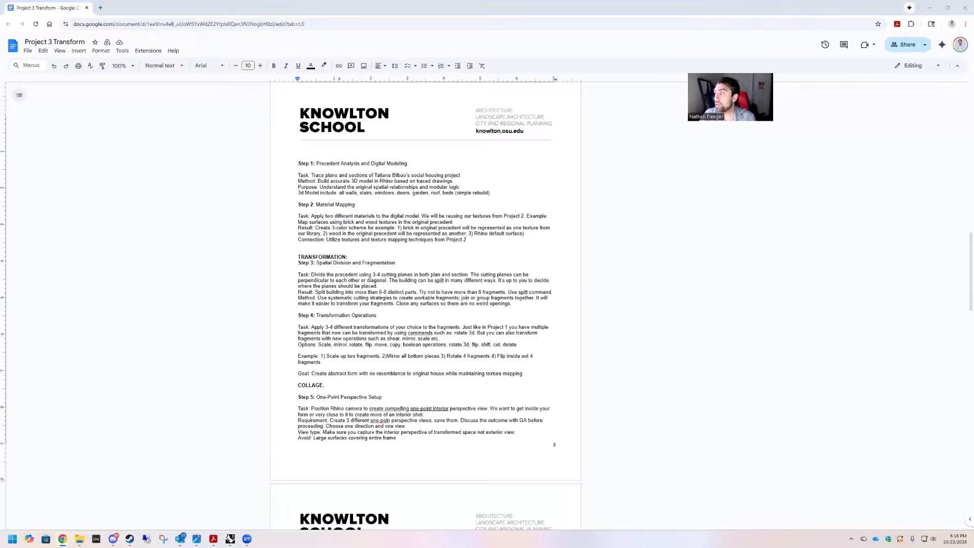
Switch to the Tatiana Bilbao Estudio housing page and examine the project's gallery drawings, photos and wooden models for material use.
drag(731, 1, 730, 8)
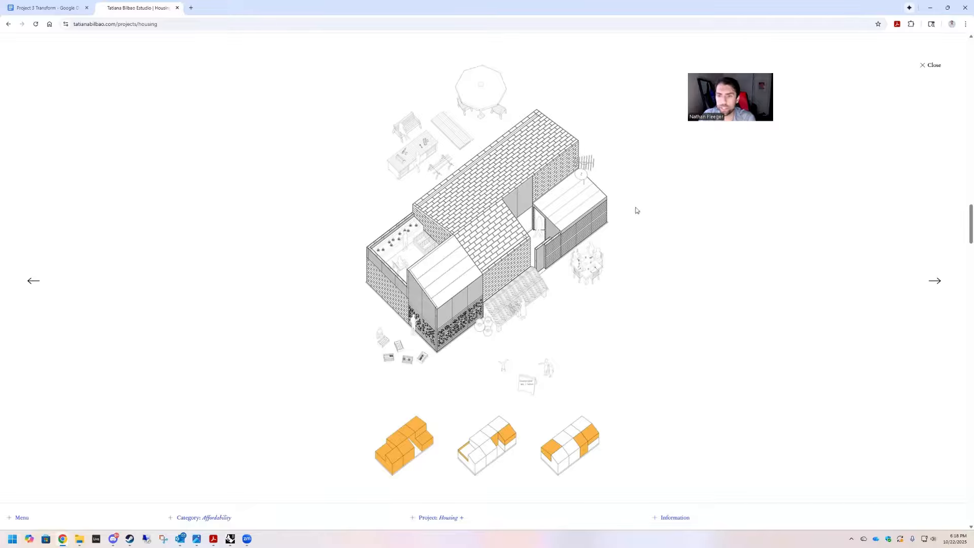
scroll(679, 234, down, 5)
click(934, 283)
click(935, 283)
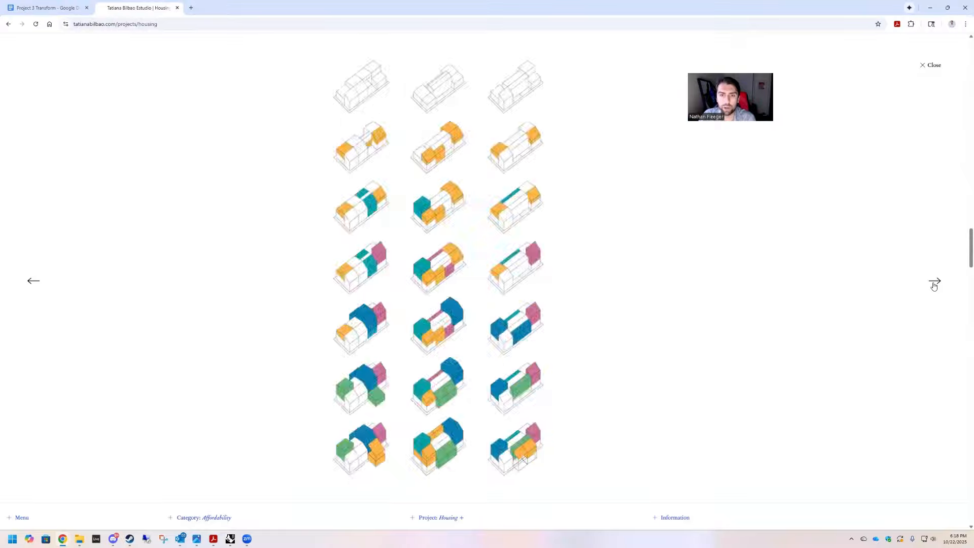
click(935, 282)
click(935, 283)
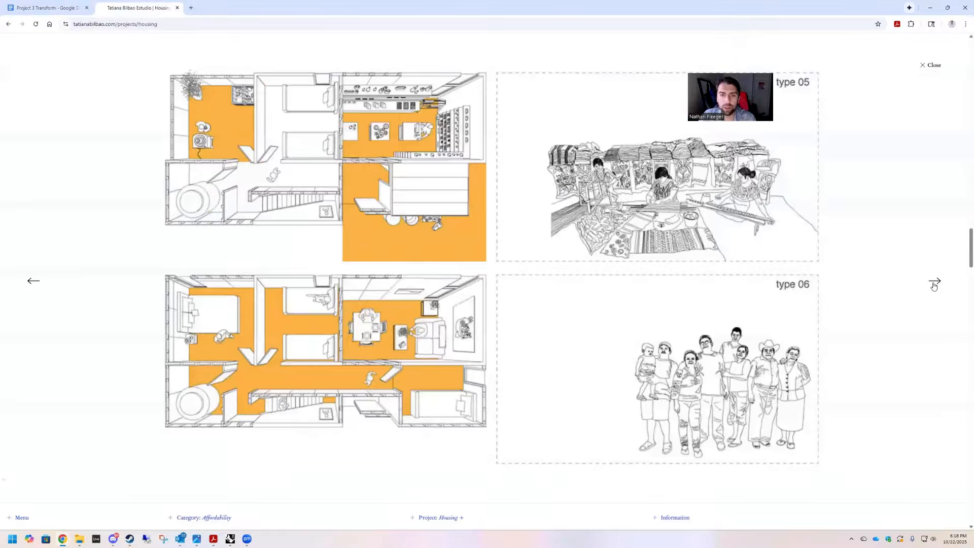
click(935, 283)
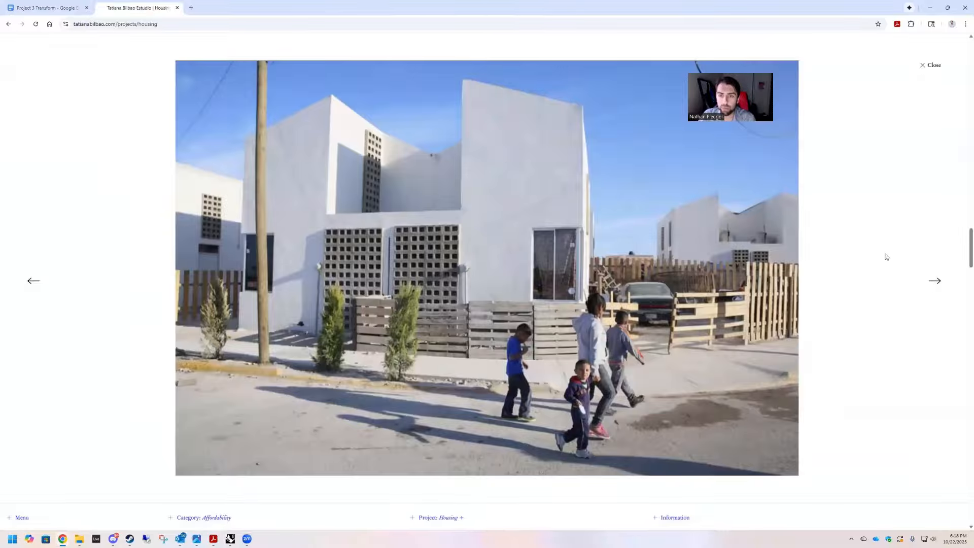
click(936, 282)
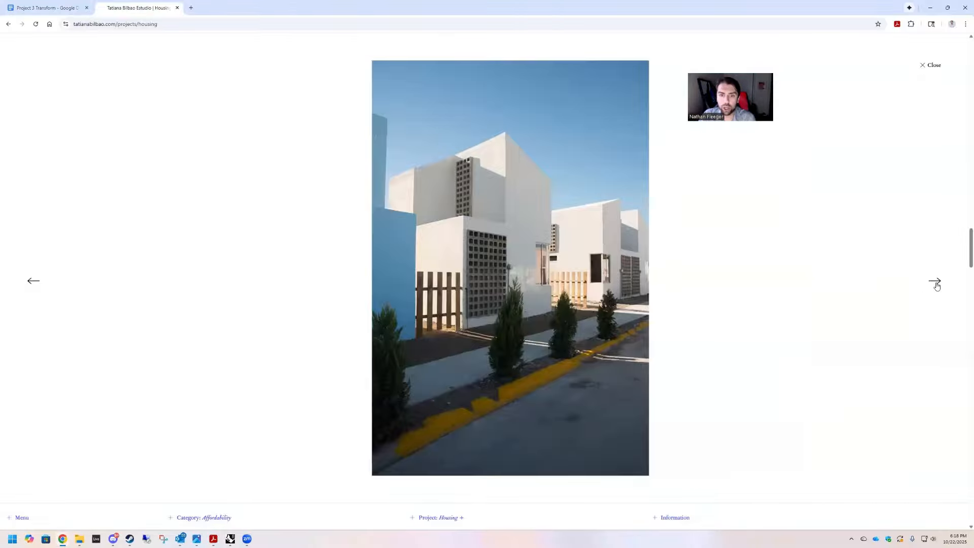
click(937, 283)
click(936, 285)
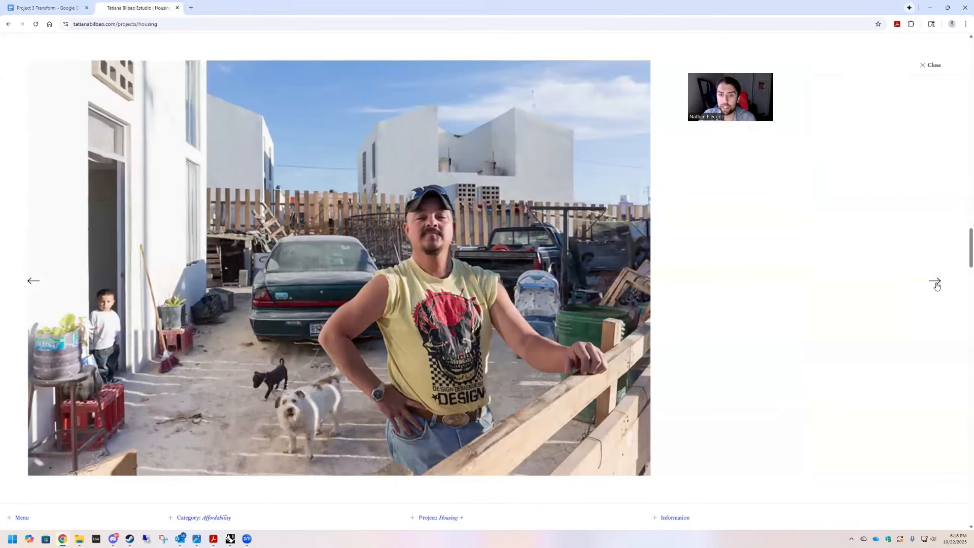
click(937, 283)
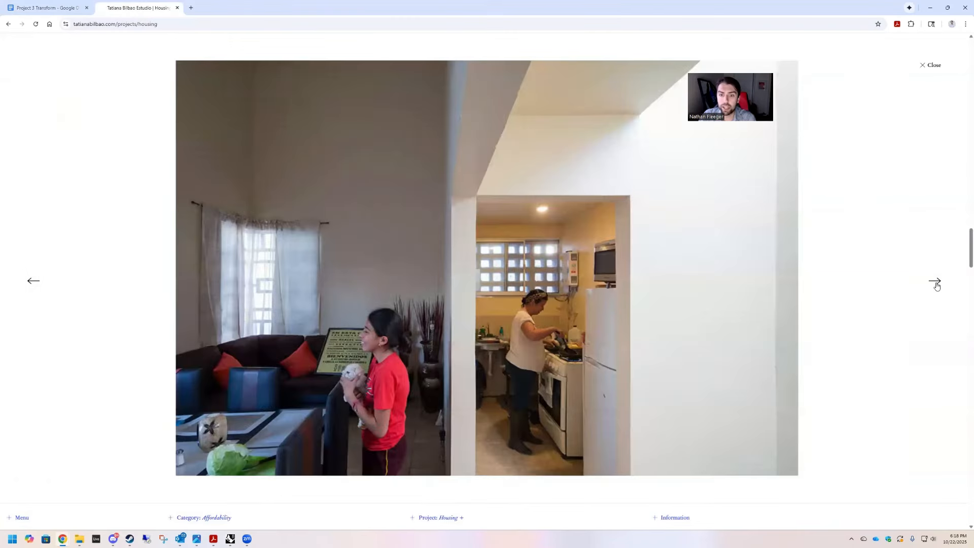
click(936, 284)
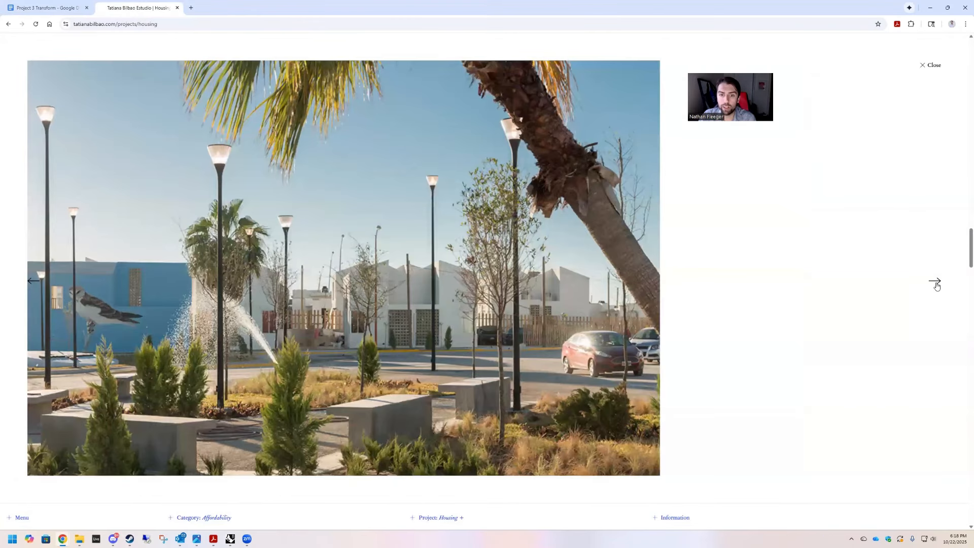
click(937, 284)
click(936, 284)
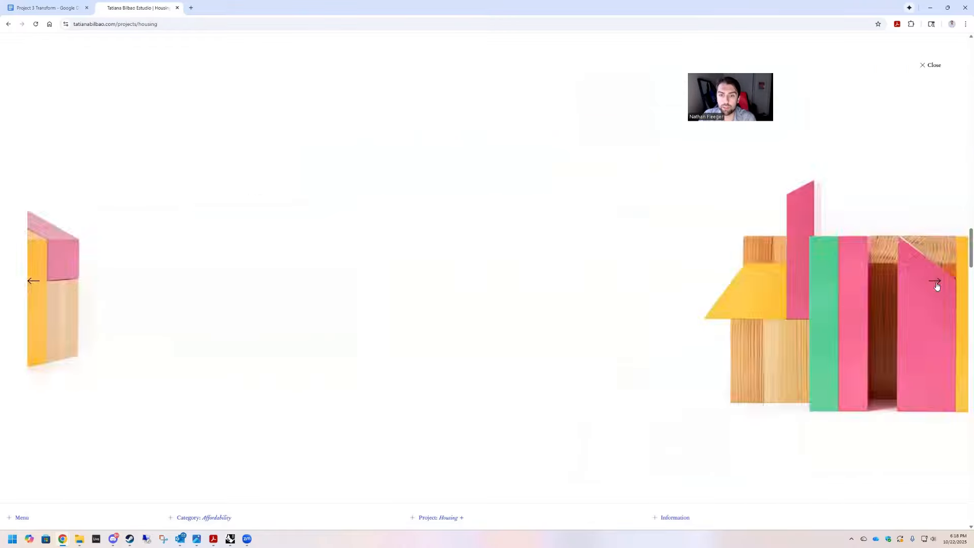
click(936, 284)
click(936, 284)
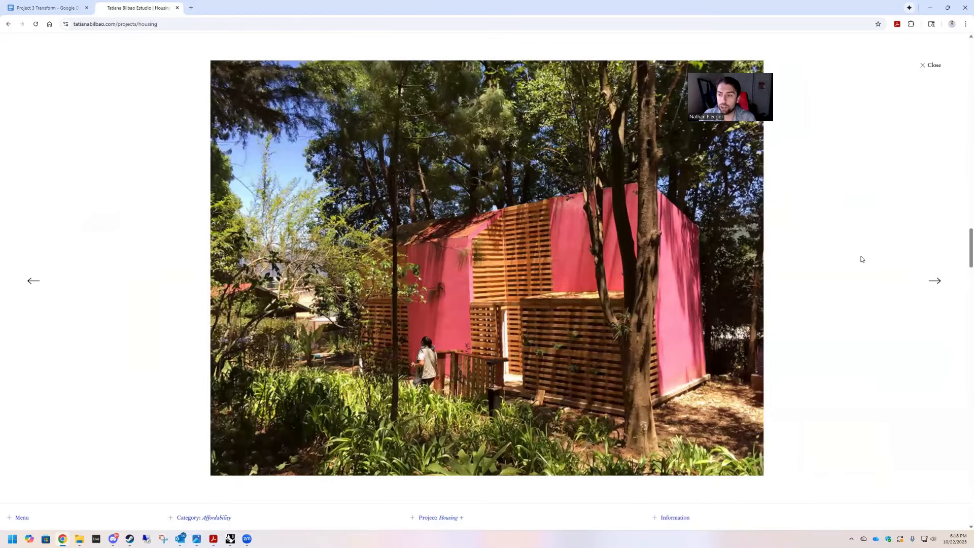
Continue through the timber house photos and floor plans, ending on the axonometric drawing of the house.
click(932, 281)
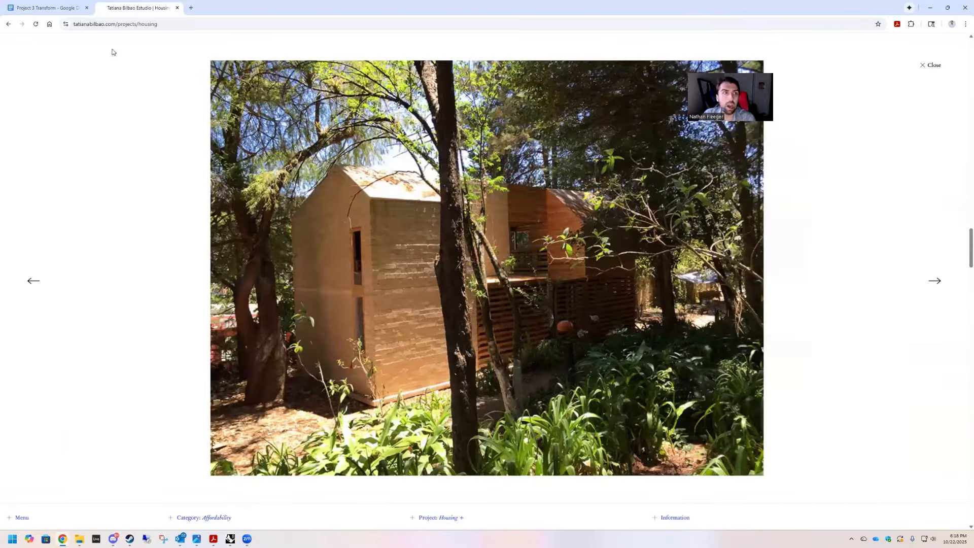
click(932, 284)
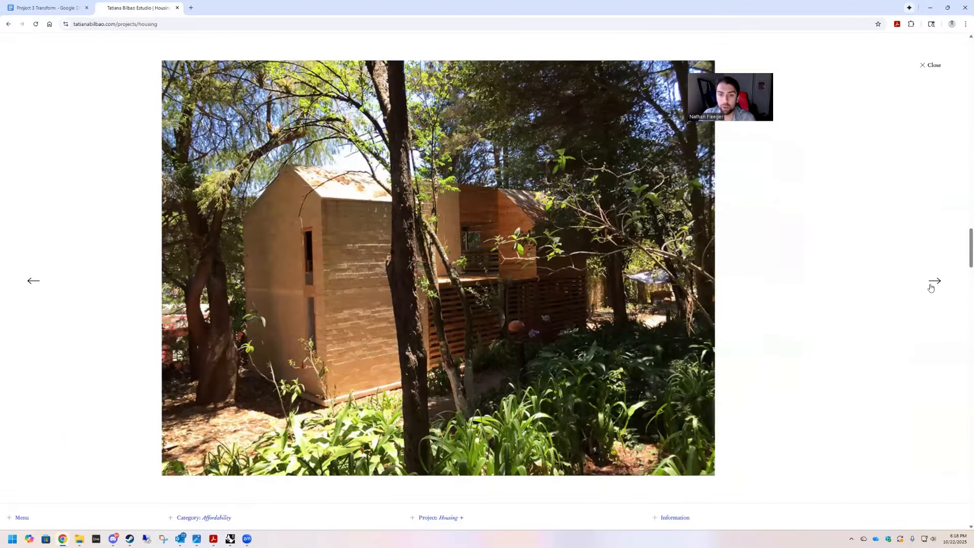
click(932, 284)
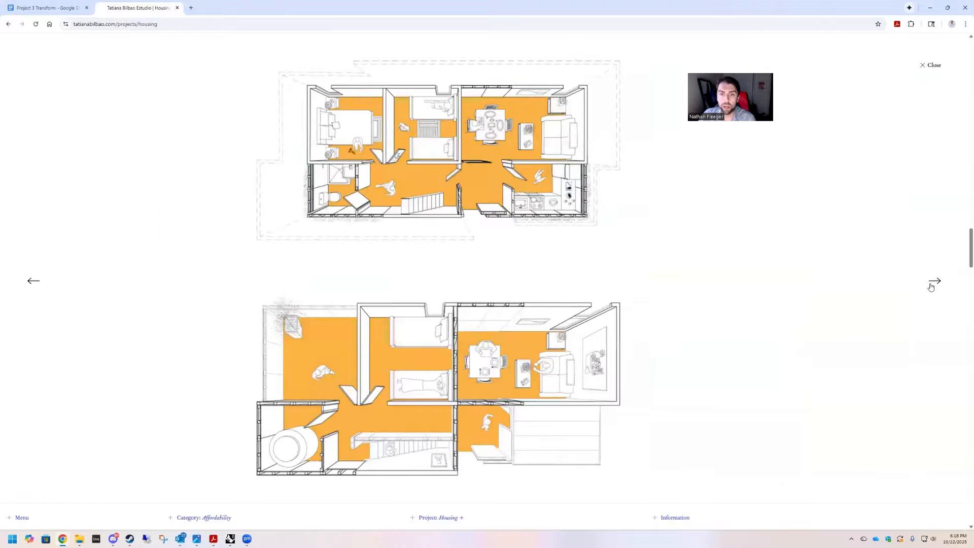
click(932, 284)
click(932, 284)
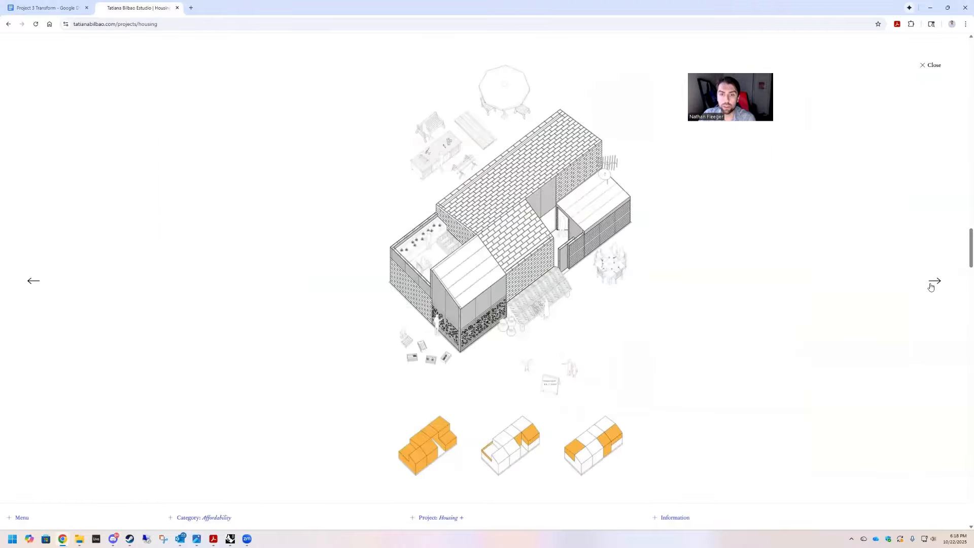
click(33, 281)
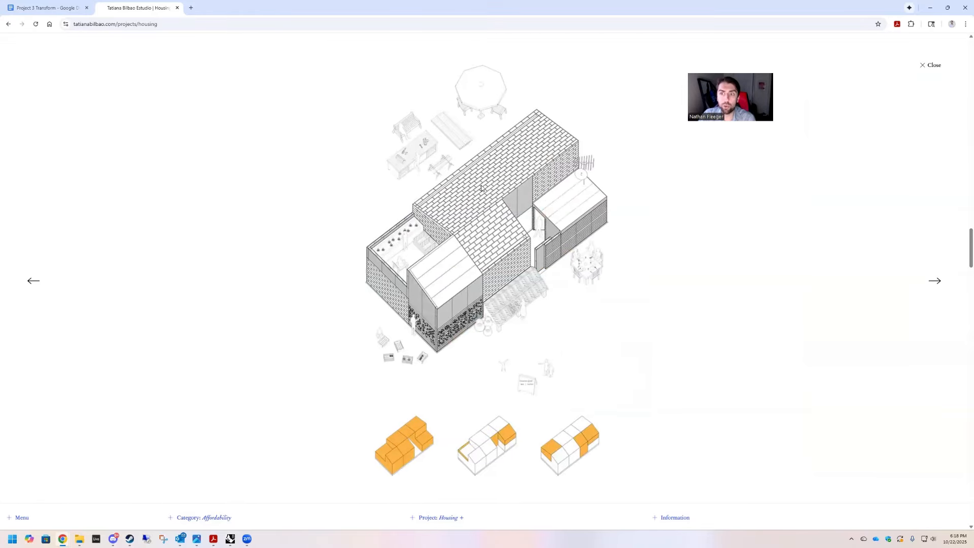
Switch to Rhino and examine the split house model's walls, roof and slatted volume from several angles.
double_click(913, 5)
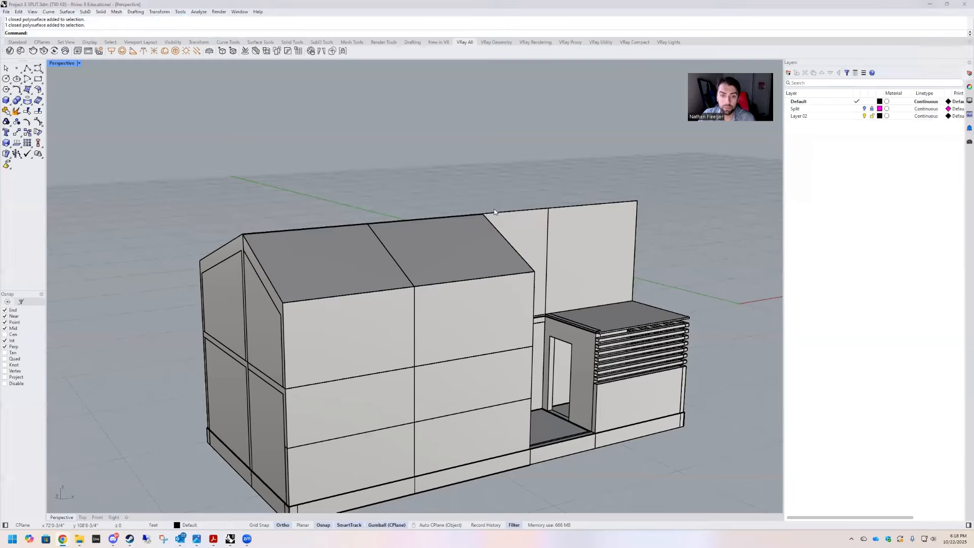
right_drag(493, 211, 458, 280)
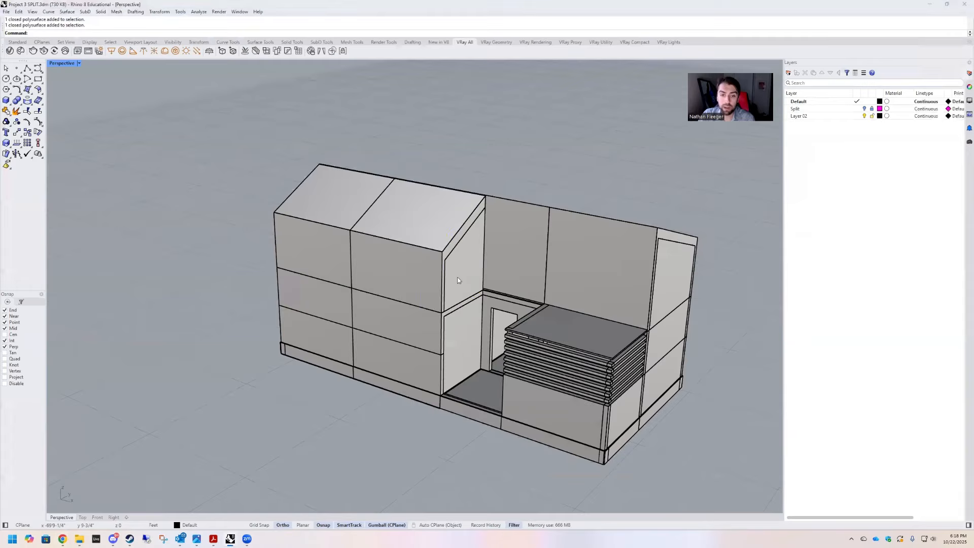
click(414, 257)
click(513, 252)
click(619, 258)
click(624, 333)
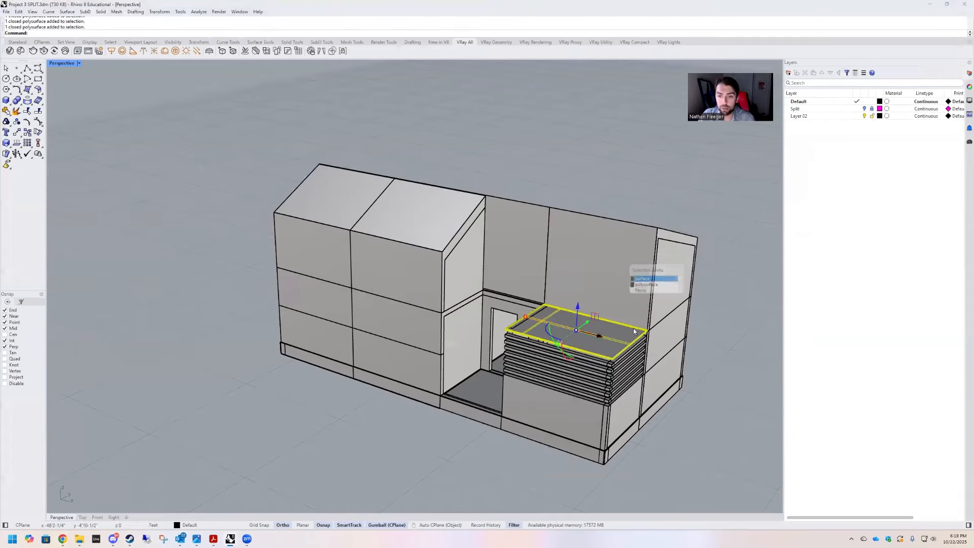
key(Escape)
right_drag(537, 215, 517, 227)
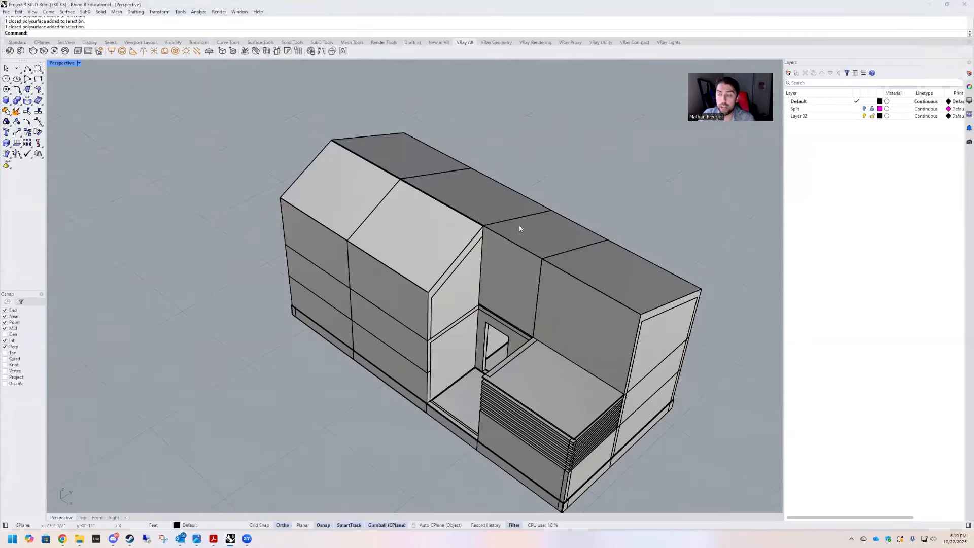
right_drag(365, 224, 229, 467)
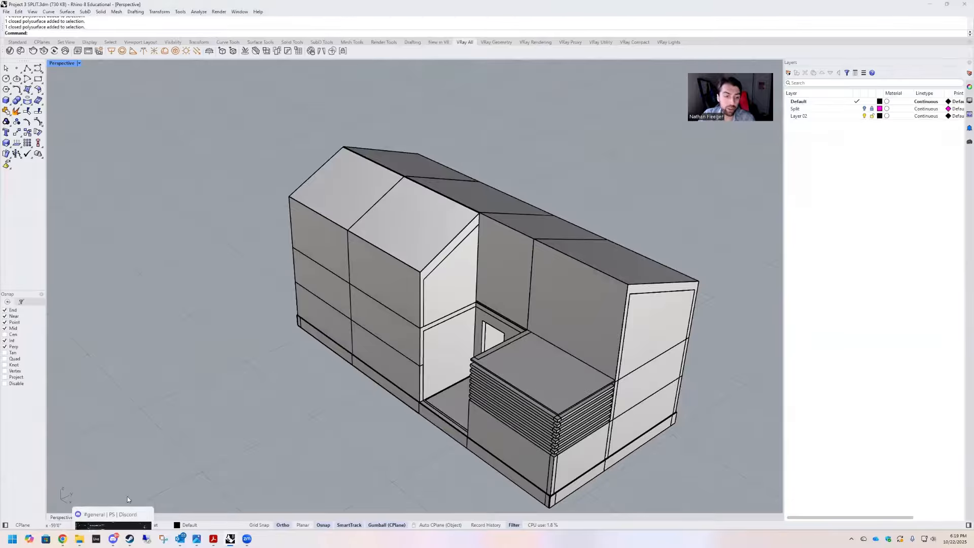
Check the upper roof fragment and the gable wall beside the courtyard for separate or overlapping pieces.
right_drag(398, 246, 428, 224)
click(364, 284)
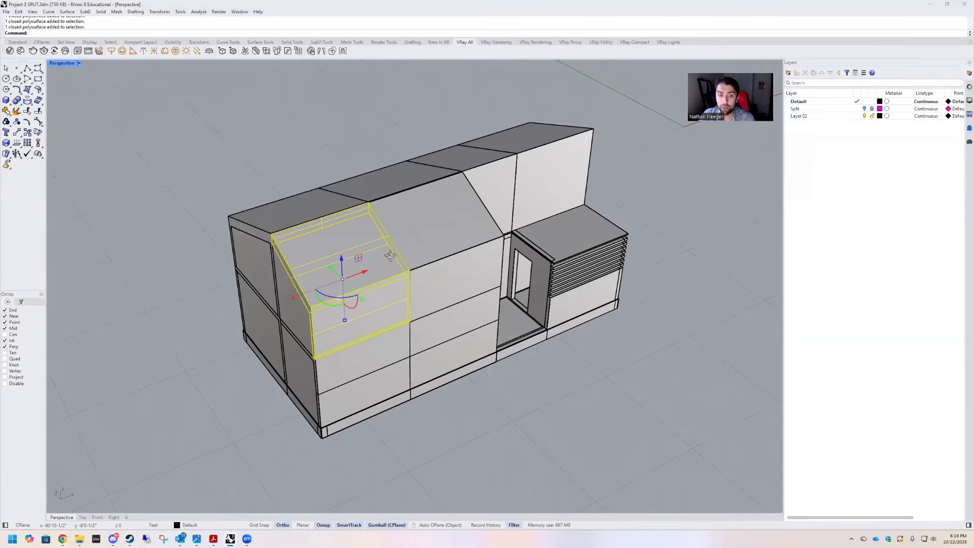
right_drag(387, 252, 454, 254)
click(446, 229)
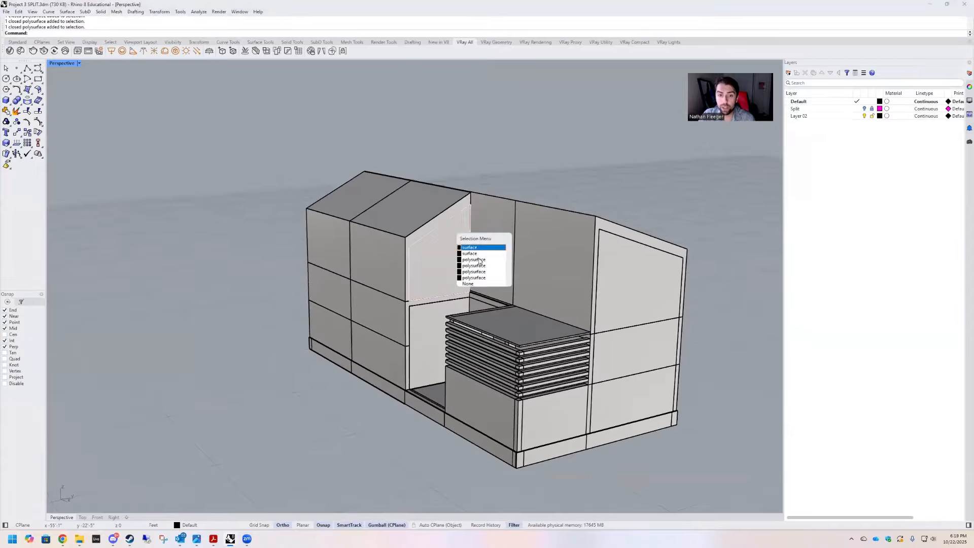
key(Escape)
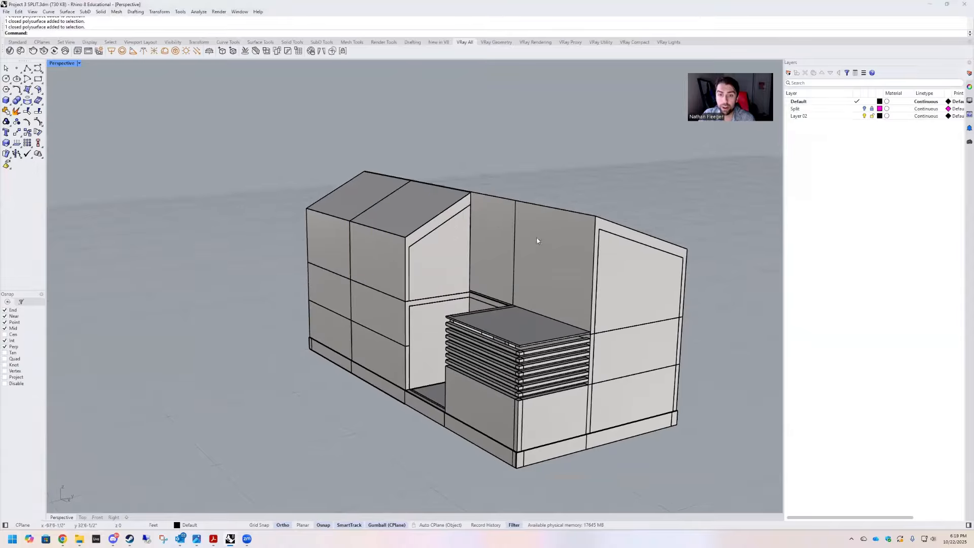
Select all duplicate objects in the model with SelDup and delete them.
right_drag(535, 241, 526, 242)
text(SelDup)
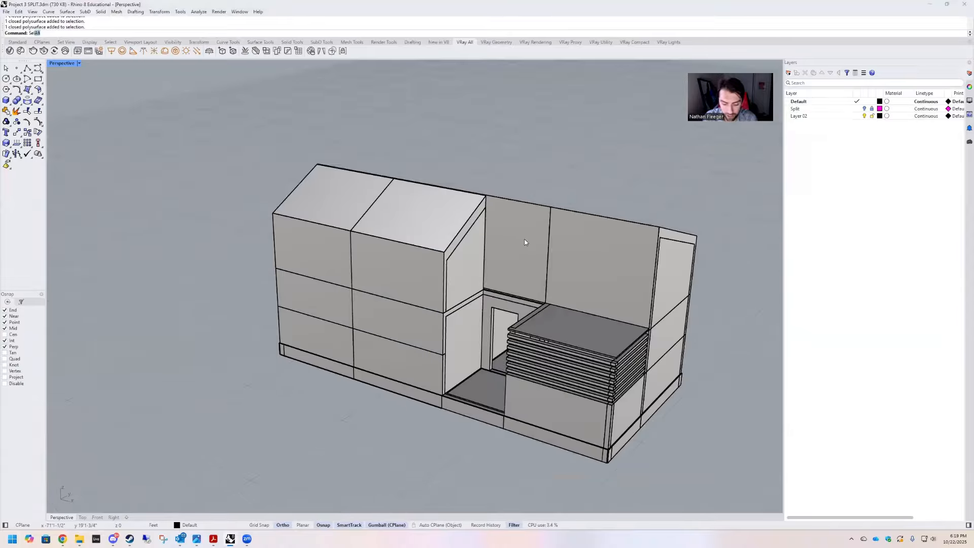
key(Return)
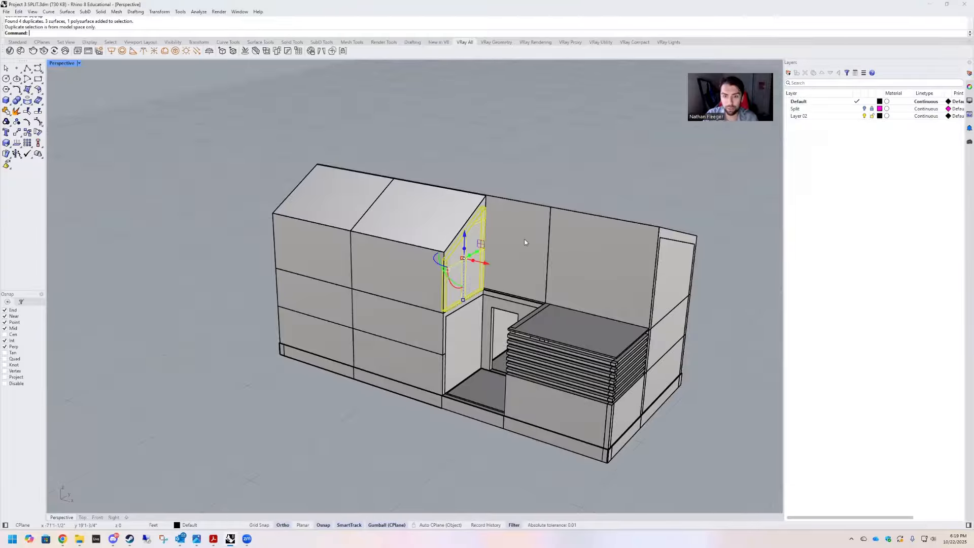
key(Delete)
Rename Layer 02 as Wood and set its layer color to blue.
scroll(464, 170, down, 2)
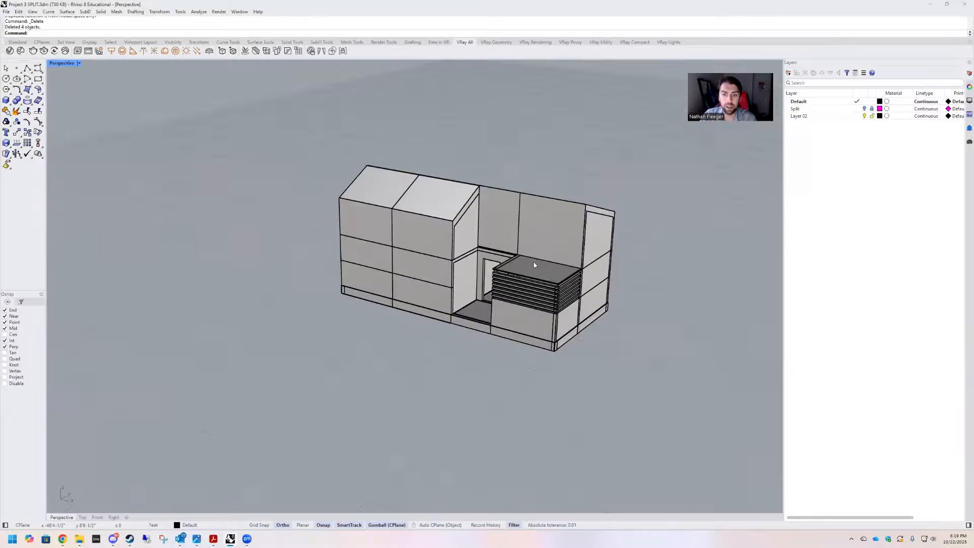
scroll(534, 265, up, 5)
right_drag(533, 227, 552, 214)
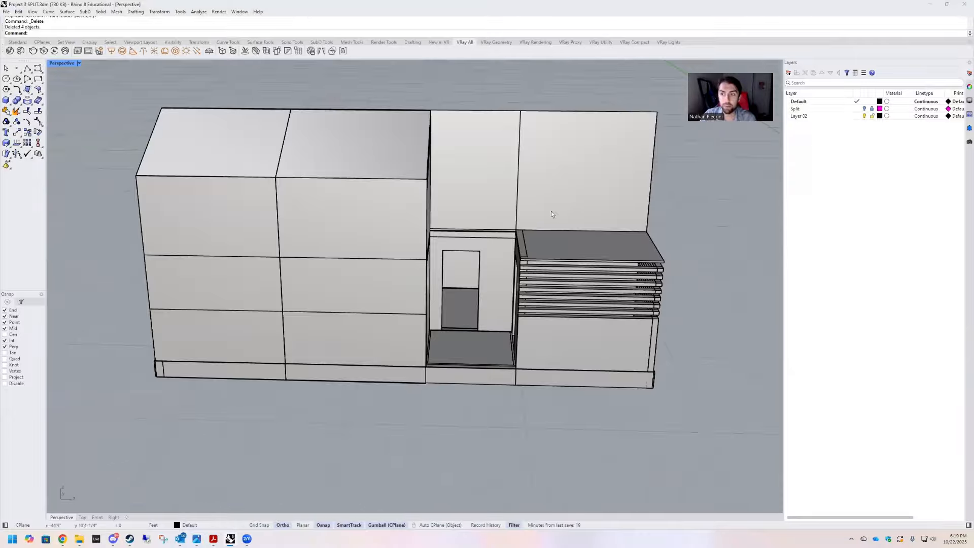
right_click(807, 116)
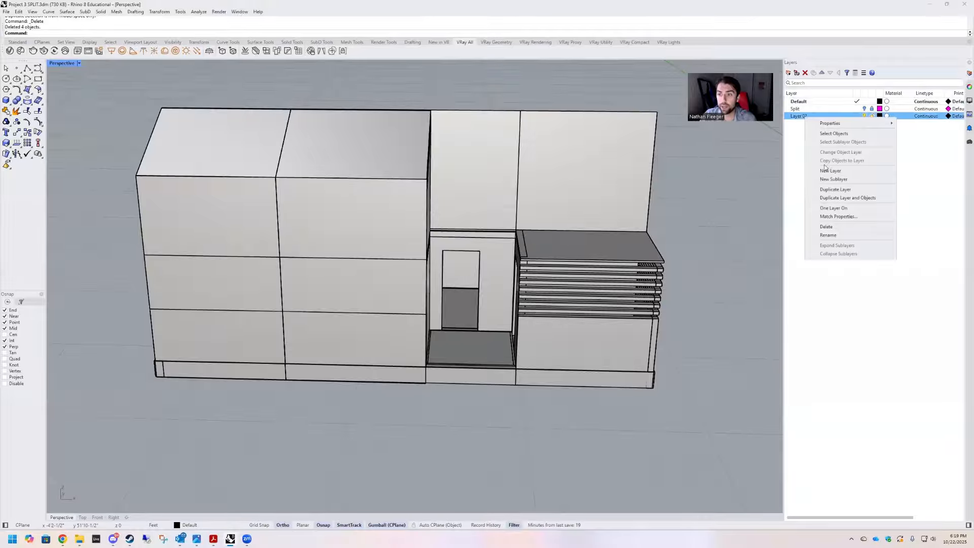
click(829, 235)
text(Wood)
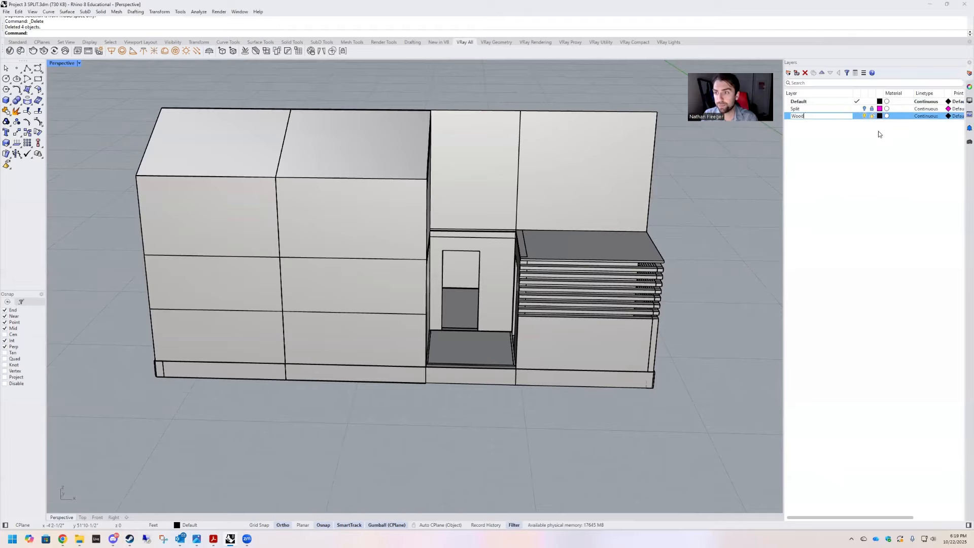
key(Return)
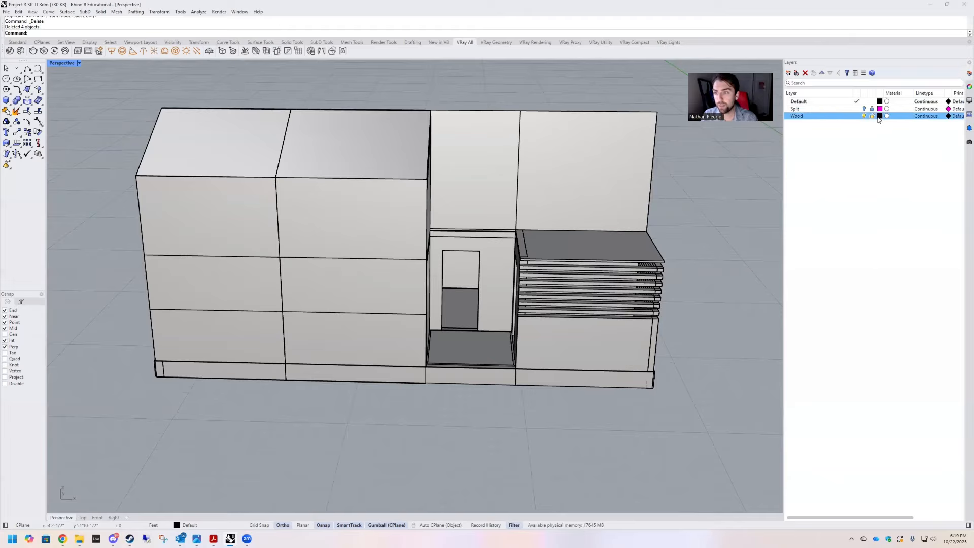
click(880, 115)
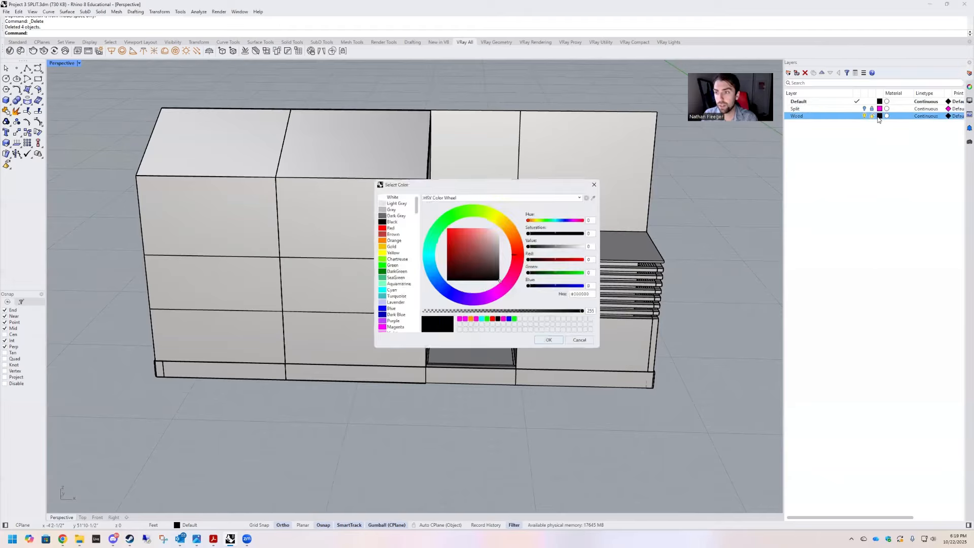
click(551, 343)
Create a new layer named Brick and set its layer color to red.
click(796, 74)
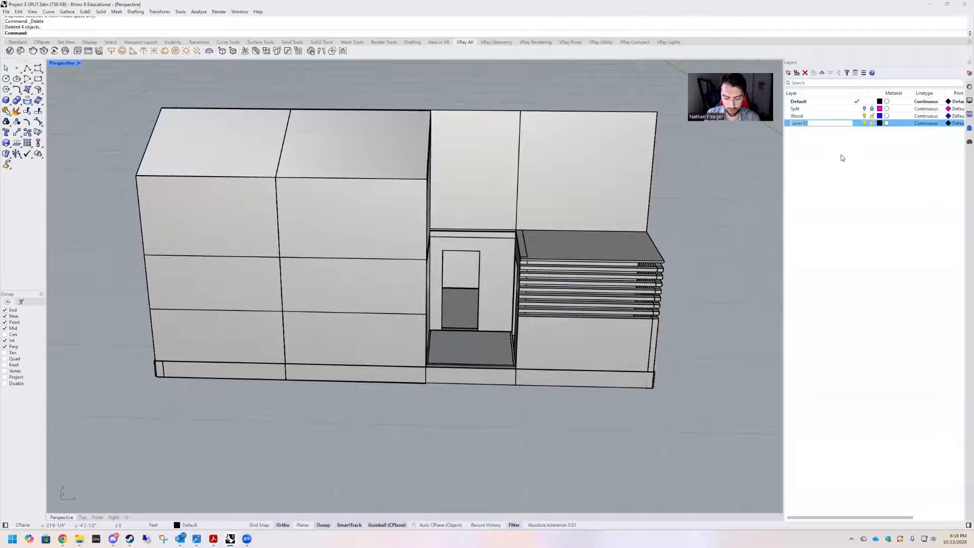
text(Brick)
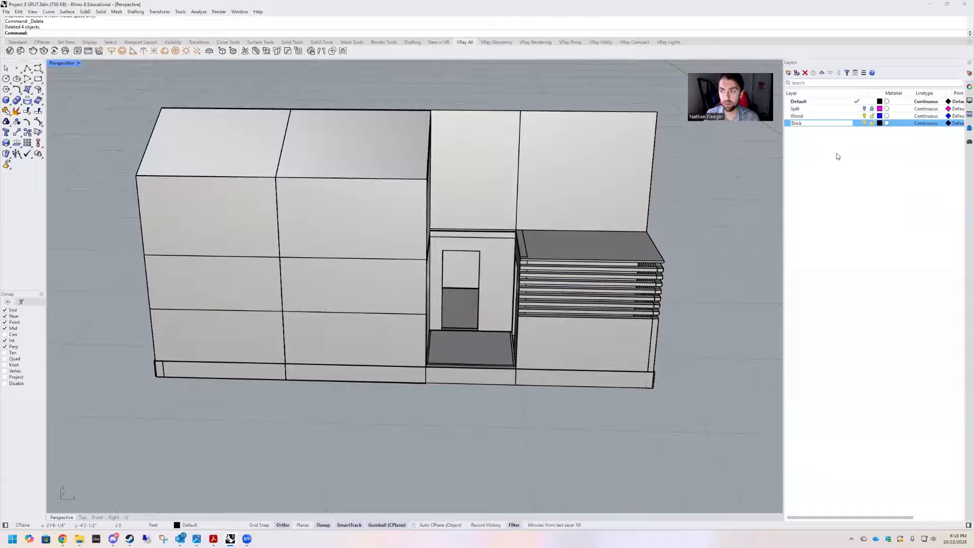
click(880, 124)
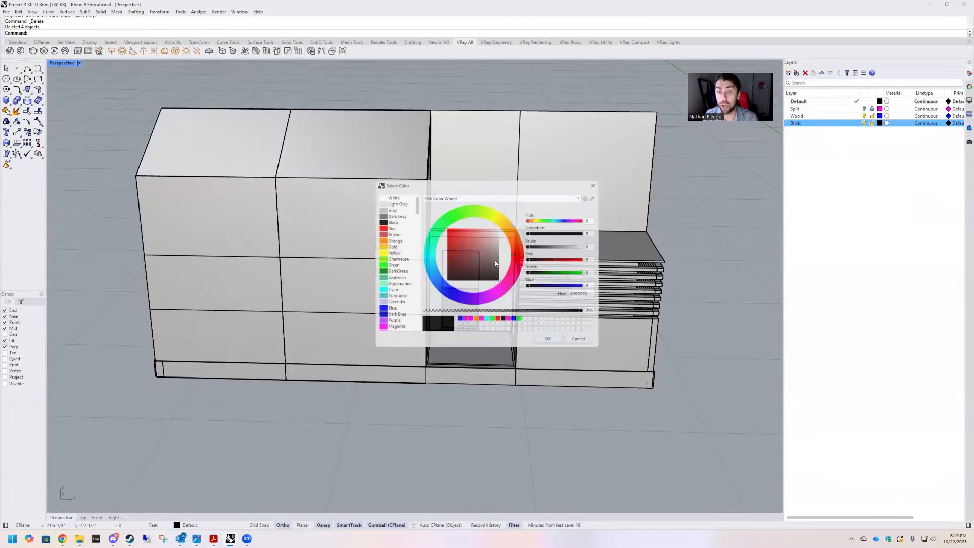
click(391, 228)
click(548, 340)
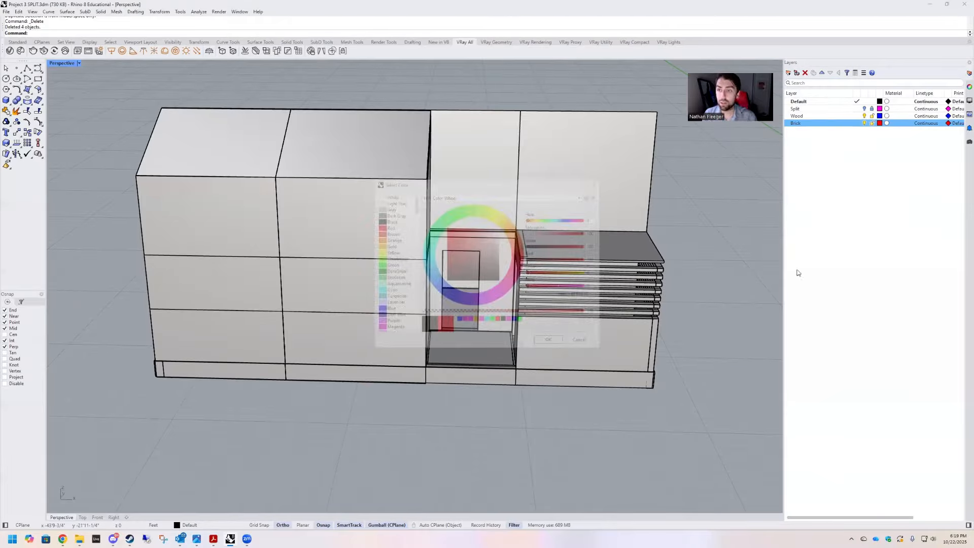
Create a new layer named Stucco and set its layer color to a dark green.
click(788, 73)
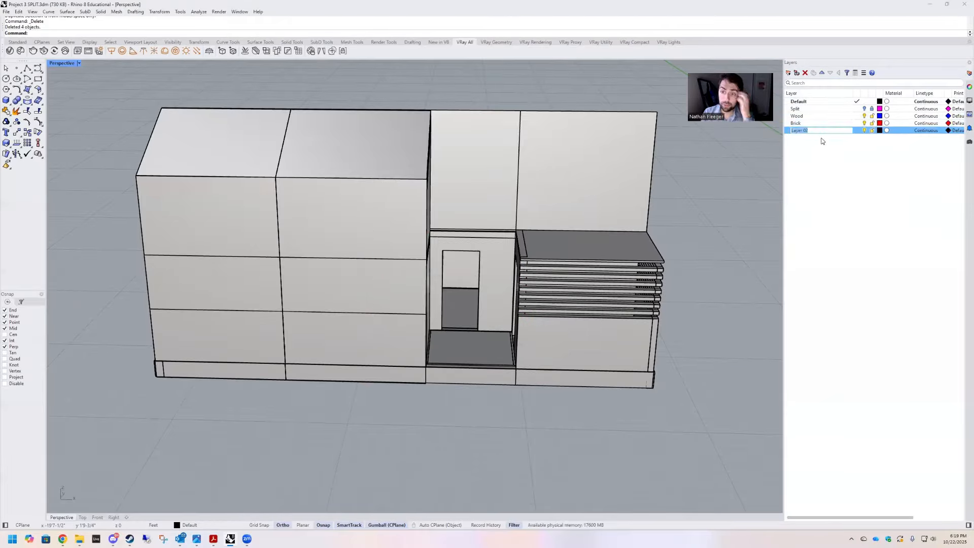
text(Stucco)
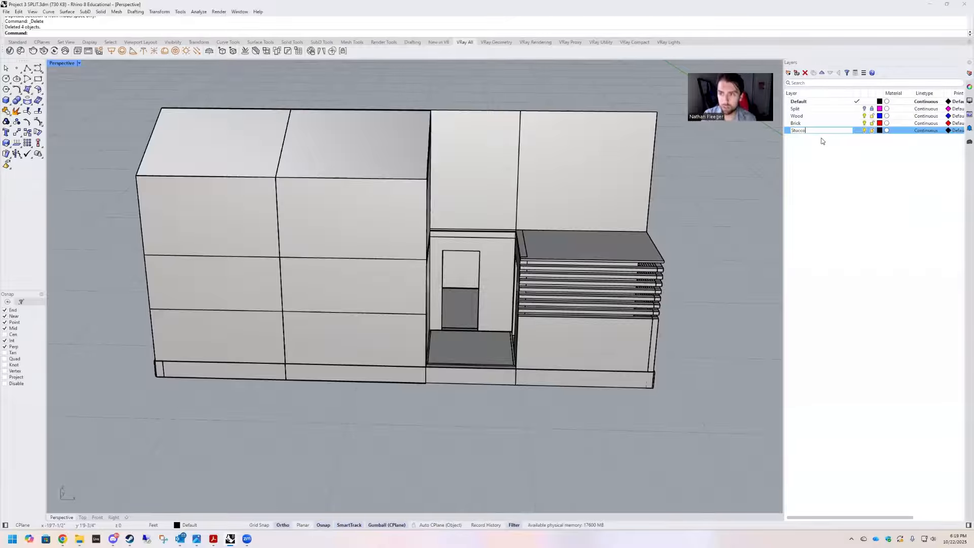
key(Return)
click(880, 131)
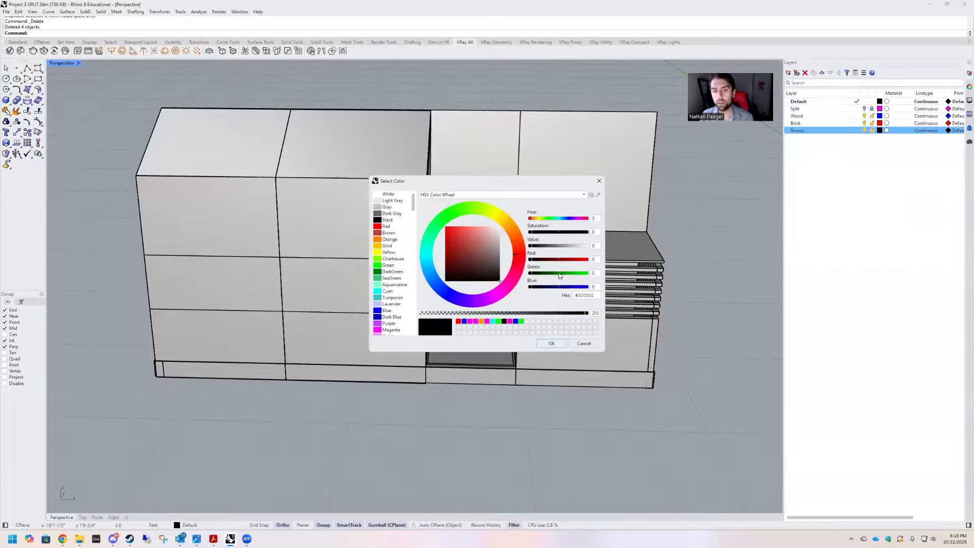
click(393, 279)
click(552, 344)
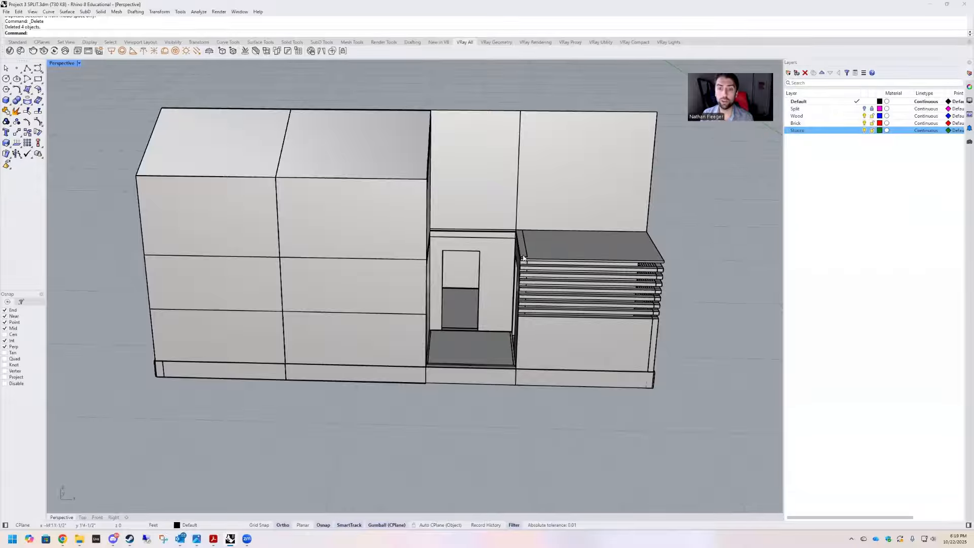
Select the slatted volume's lower walls, door-side surfaces, roof pieces and all horizontal slats, and change their object layer to Wood.
scroll(507, 304, up, 8)
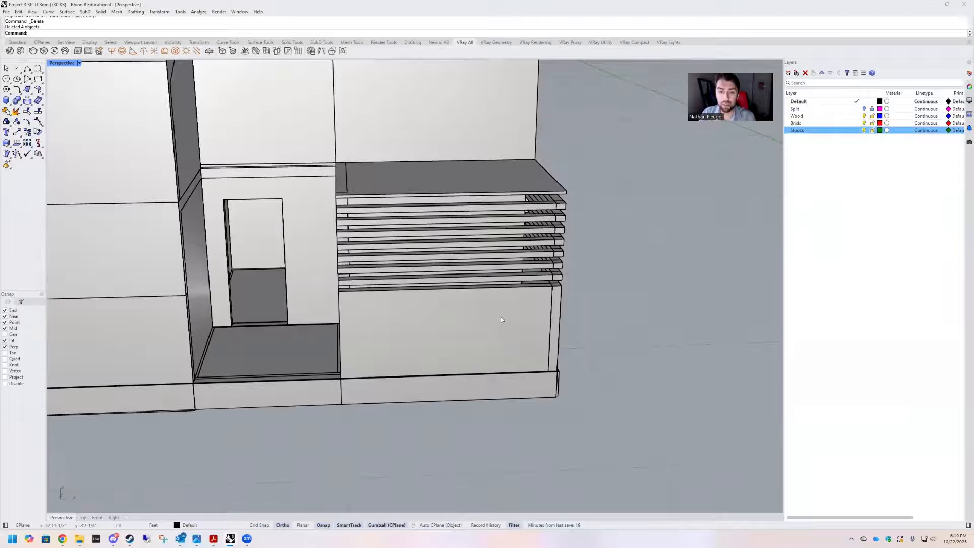
click(542, 338)
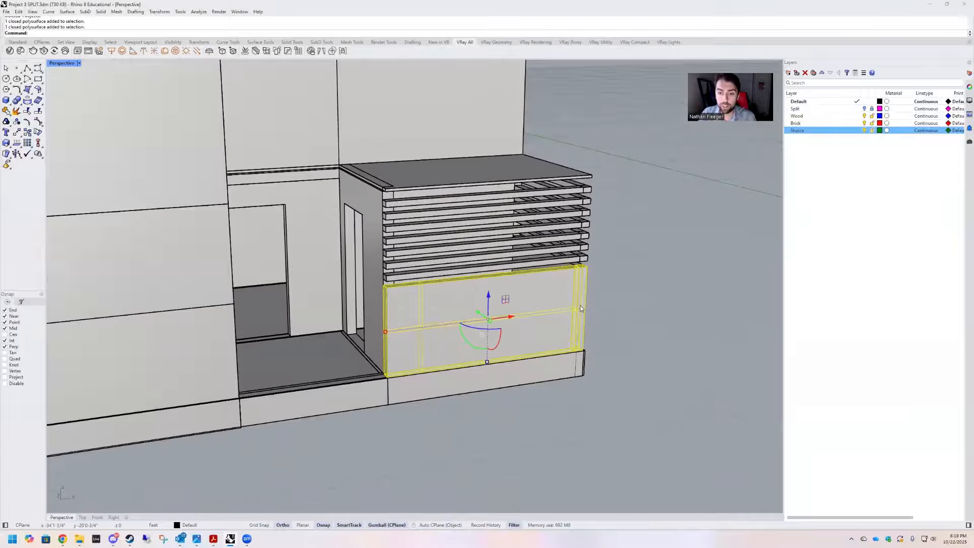
shift+click(580, 306)
shift+click(382, 301)
click(394, 317)
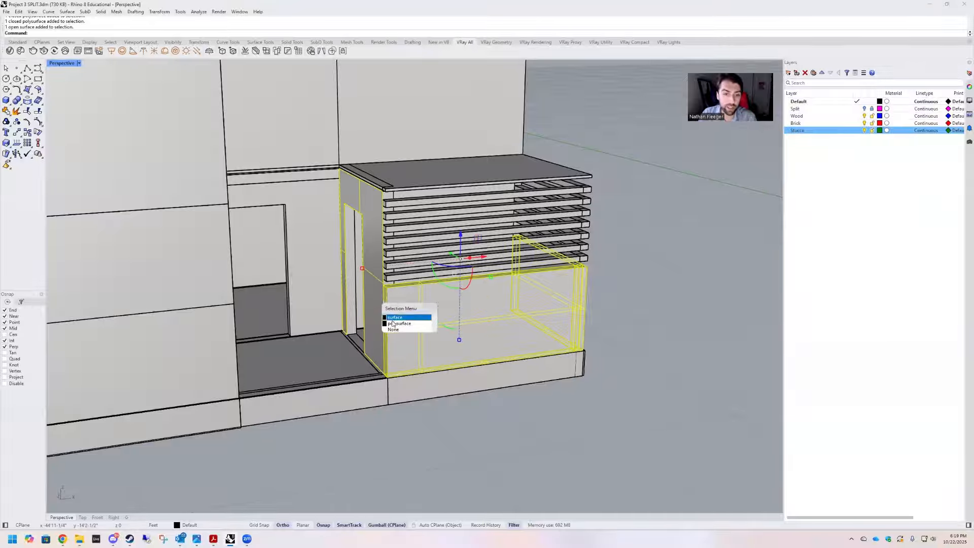
shift+click(382, 323)
click(397, 339)
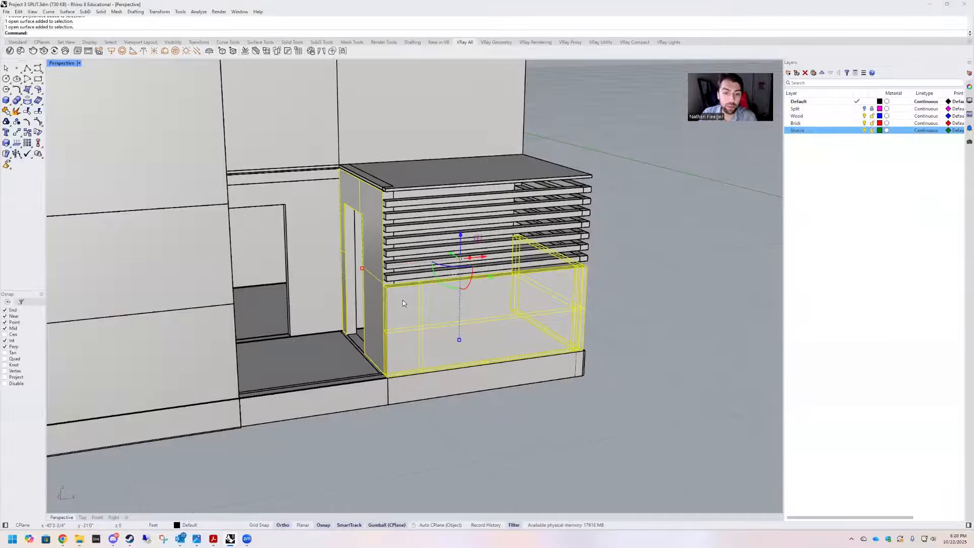
shift+click(394, 276)
shift+click(396, 265)
shift+click(398, 252)
shift+click(399, 240)
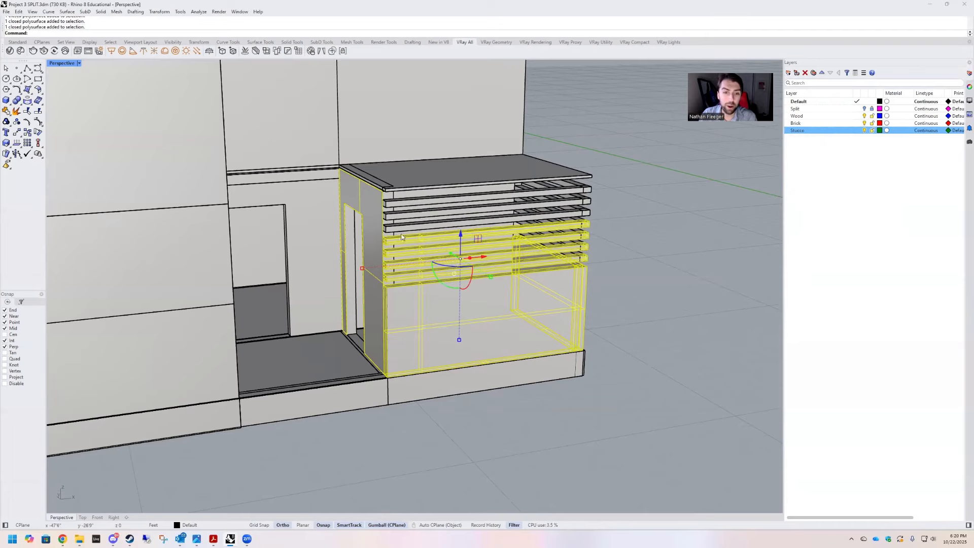
shift+click(401, 228)
shift+click(403, 217)
shift+click(400, 205)
shift+click(397, 193)
shift+click(388, 187)
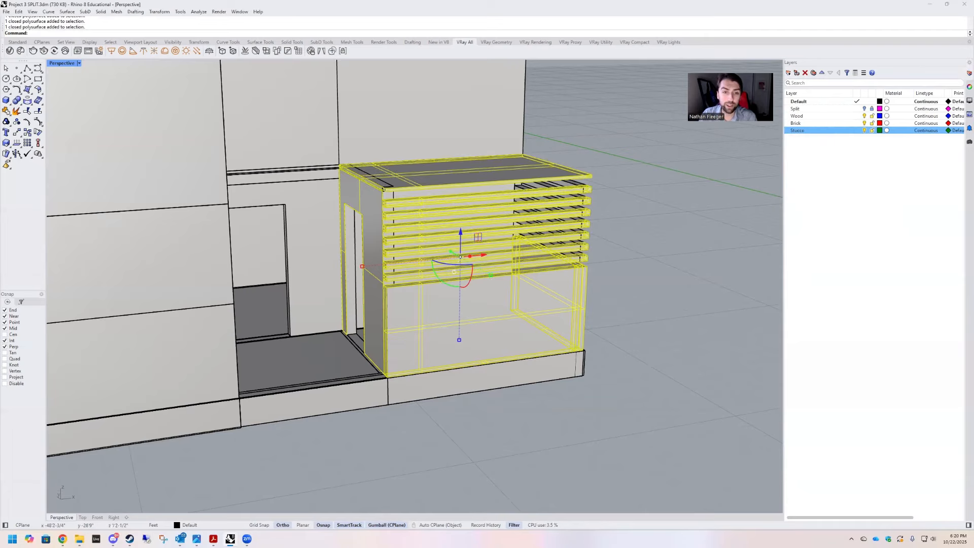
shift+click(388, 188)
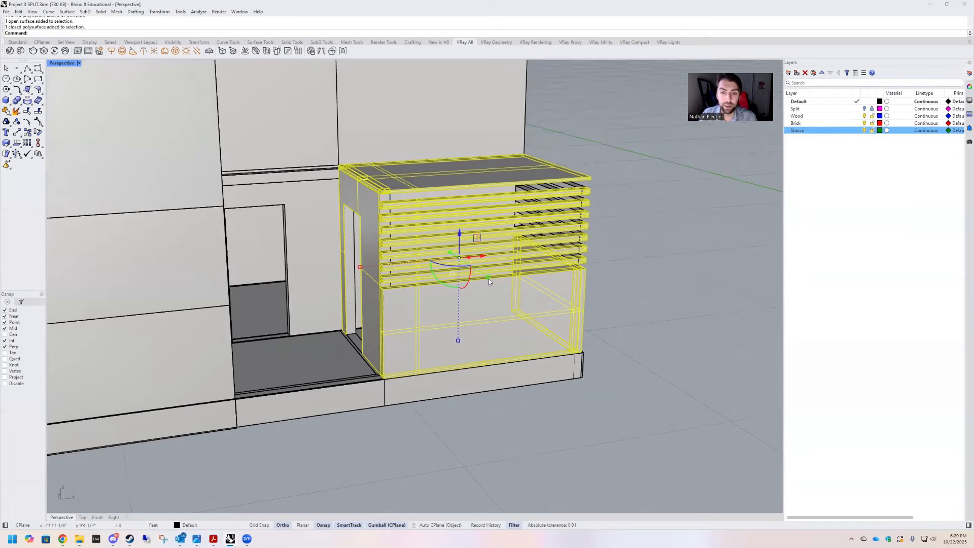
right_drag(500, 263, 475, 278)
scroll(475, 278, up, 4)
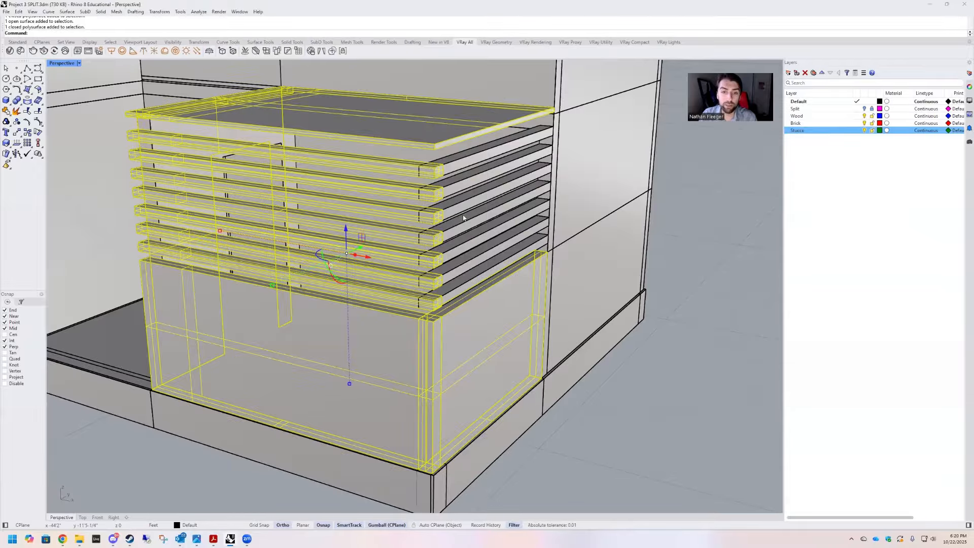
shift+click(461, 187)
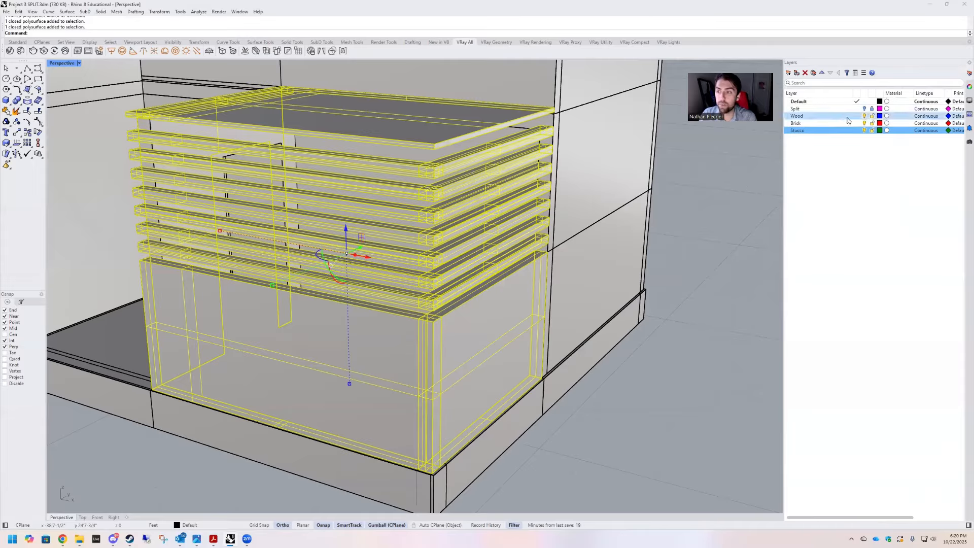
right_click(821, 117)
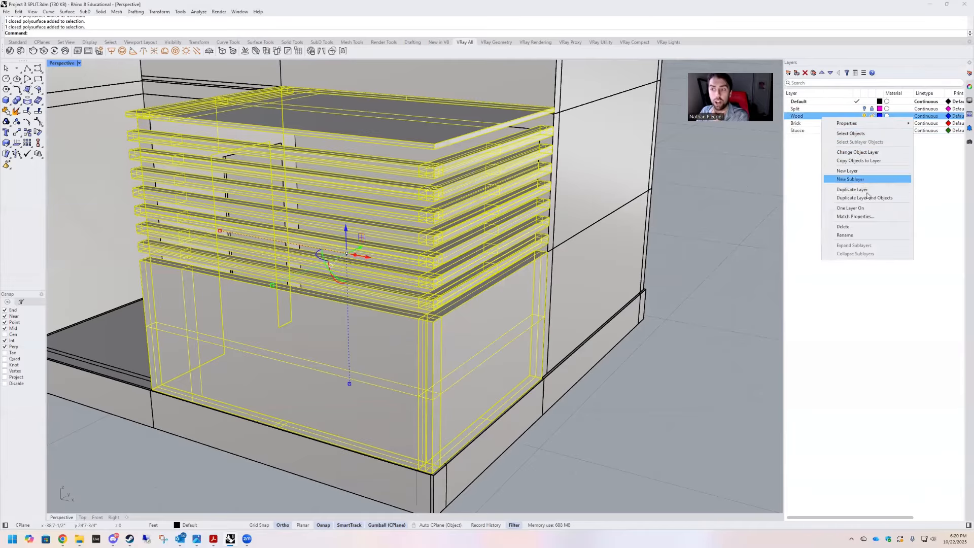
click(857, 153)
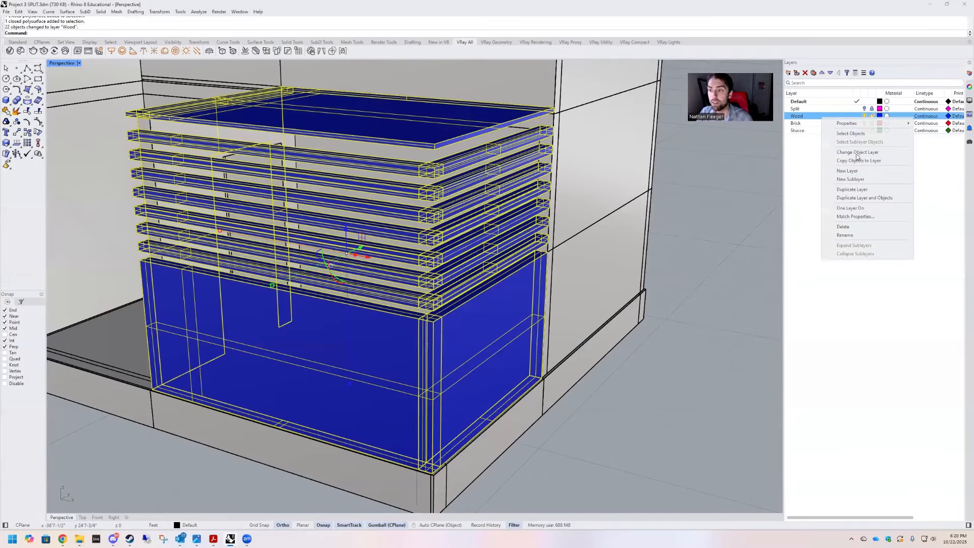
Move the slatted volume's remaining door wall solid to the Wood layer and clear the selection.
right_drag(658, 260, 460, 294)
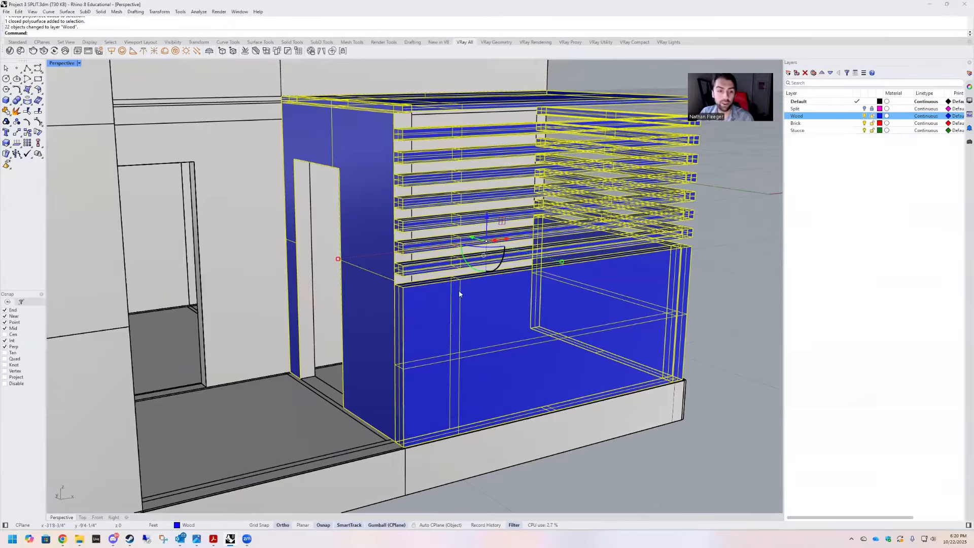
shift+click(312, 215)
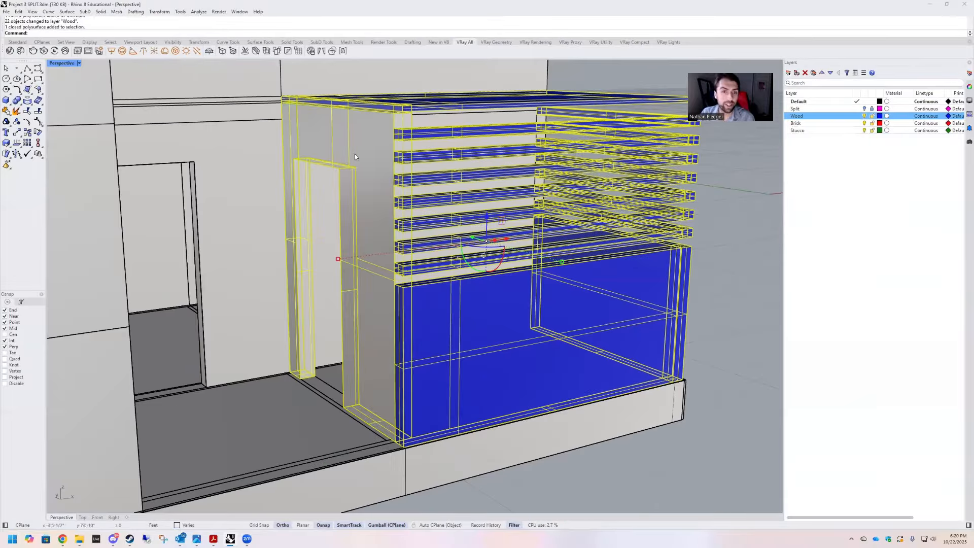
right_click(815, 117)
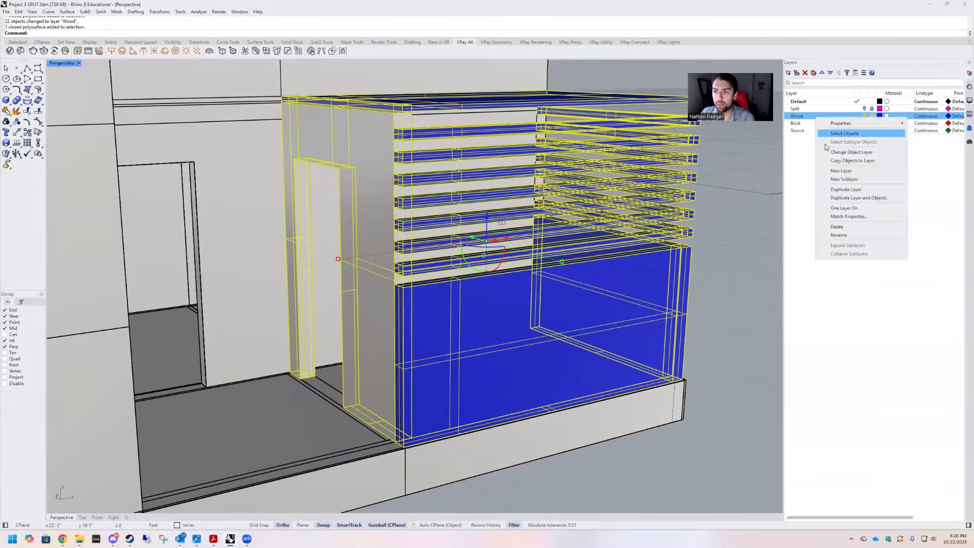
click(847, 152)
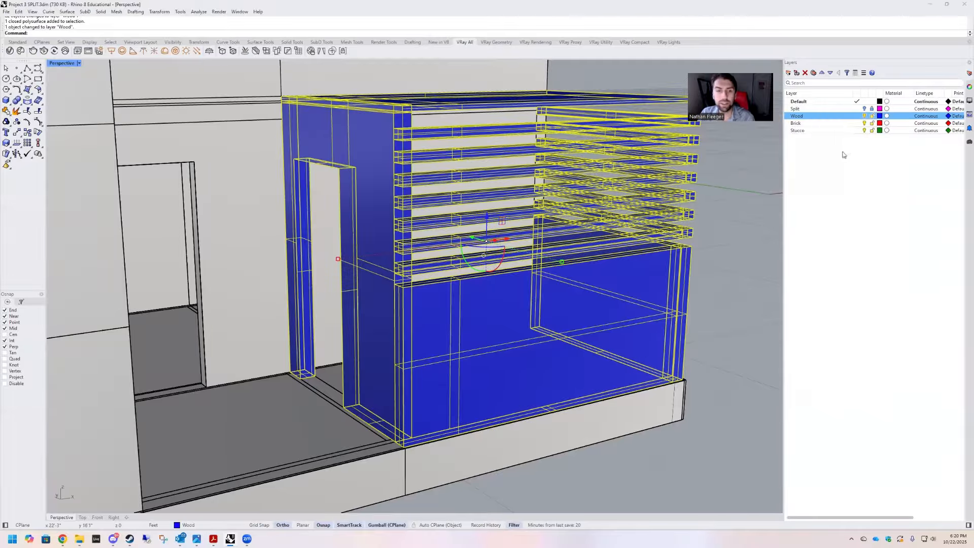
right_drag(487, 294, 454, 291)
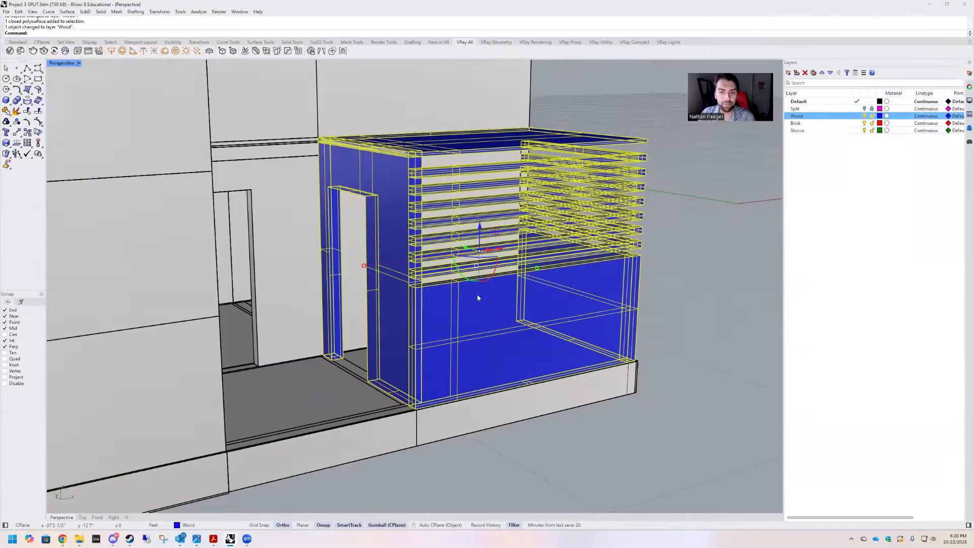
key(Escape)
Select the entire base grid beneath the house with a selection window and check it from below.
right_drag(546, 281, 454, 245)
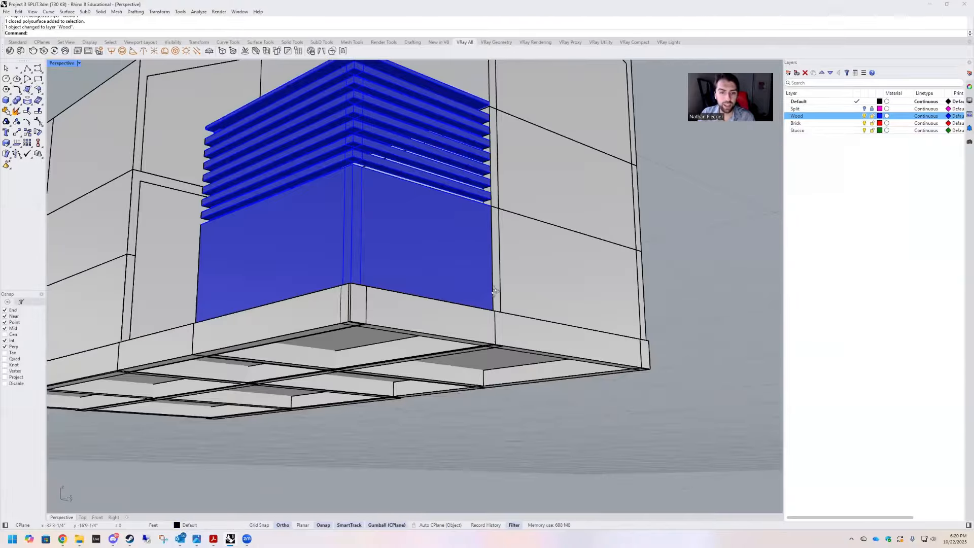
right_drag(496, 293, 432, 351)
scroll(507, 315, down, 5)
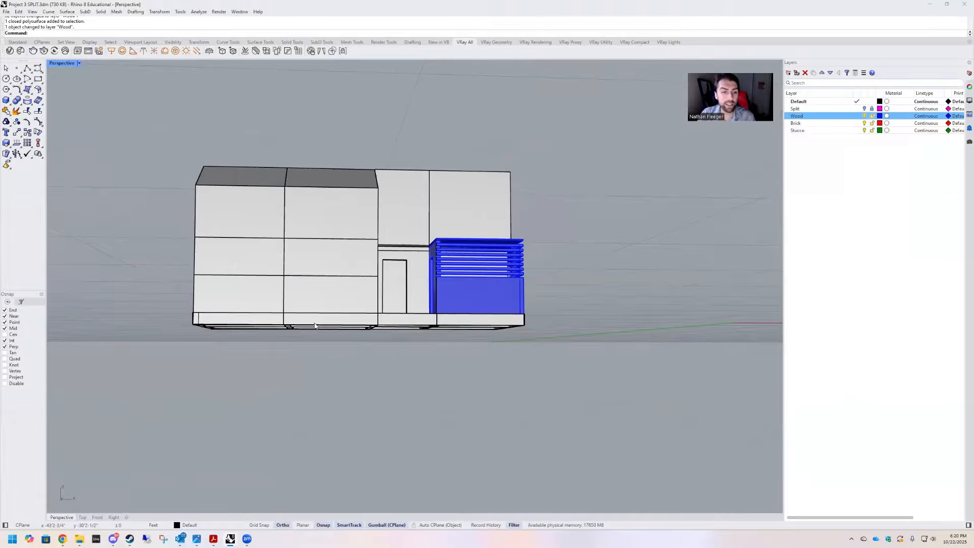
drag(159, 308, 556, 375)
right_drag(555, 374, 516, 334)
right_drag(674, 255, 591, 290)
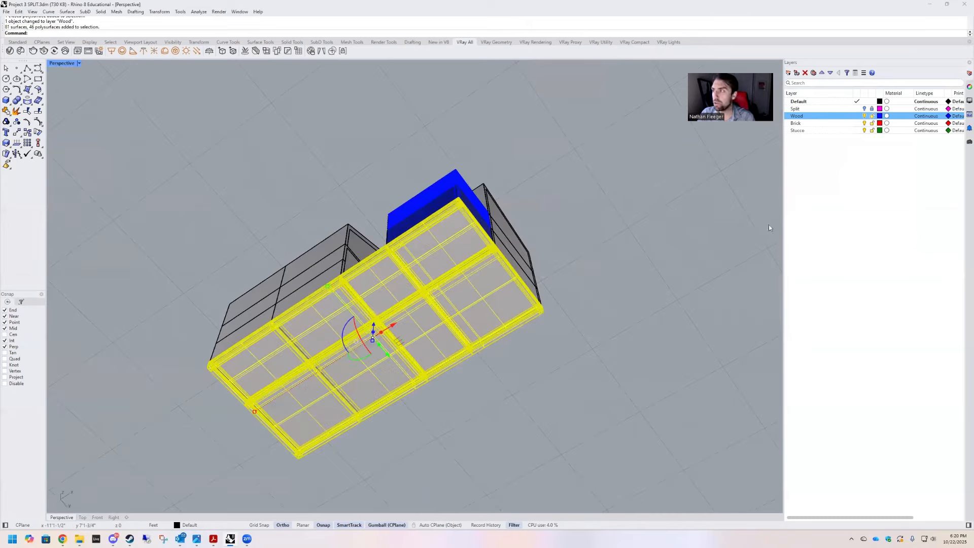
right_drag(771, 228, 722, 363)
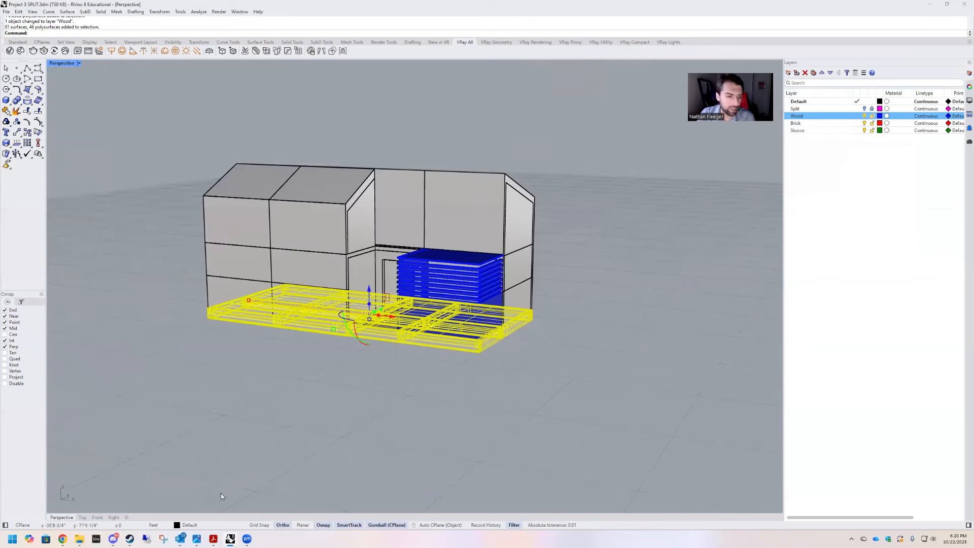
Switch to Chrome, examine the Tatiana Bilbao housing drawings and photos for the base and wall materials, and return to Rhino.
mouse_move(63, 539)
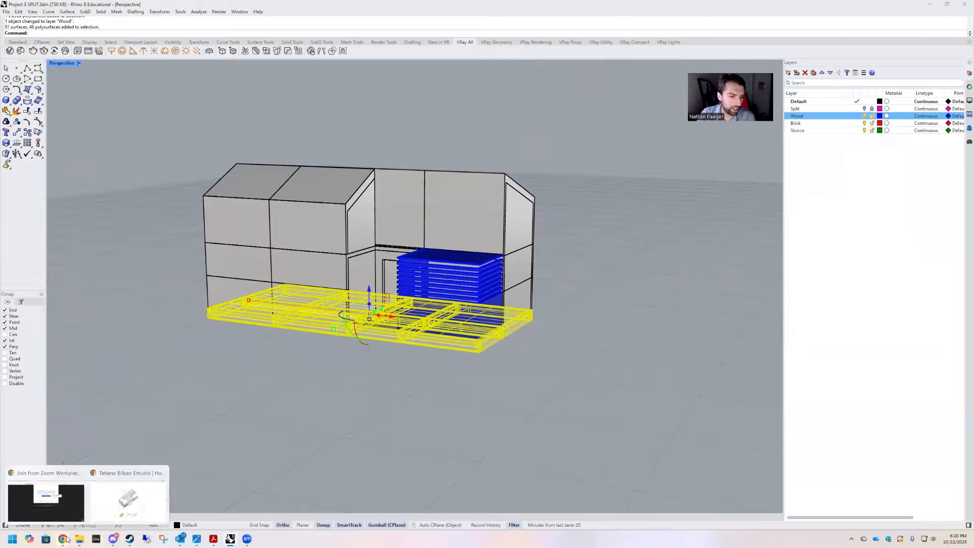
click(130, 495)
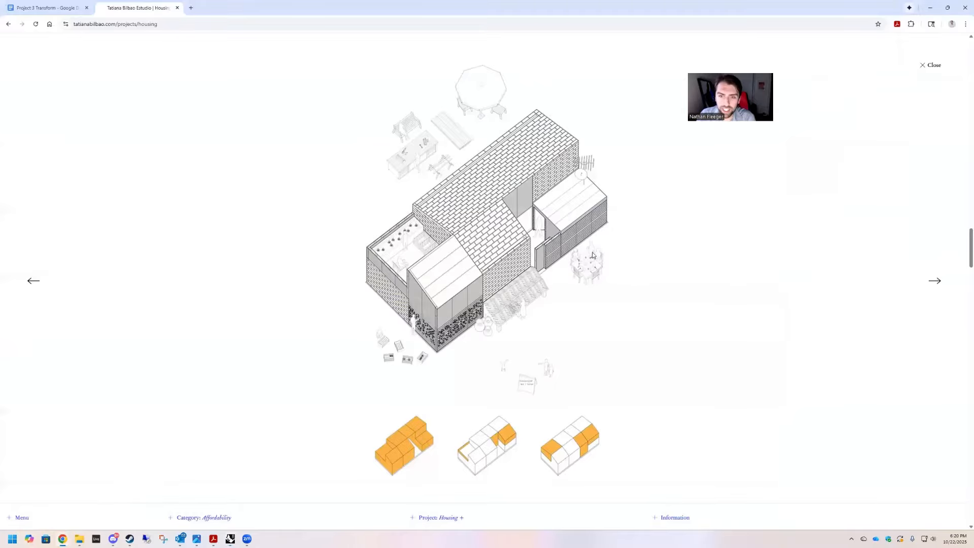
scroll(577, 252, down, 3)
scroll(613, 287, up, 2)
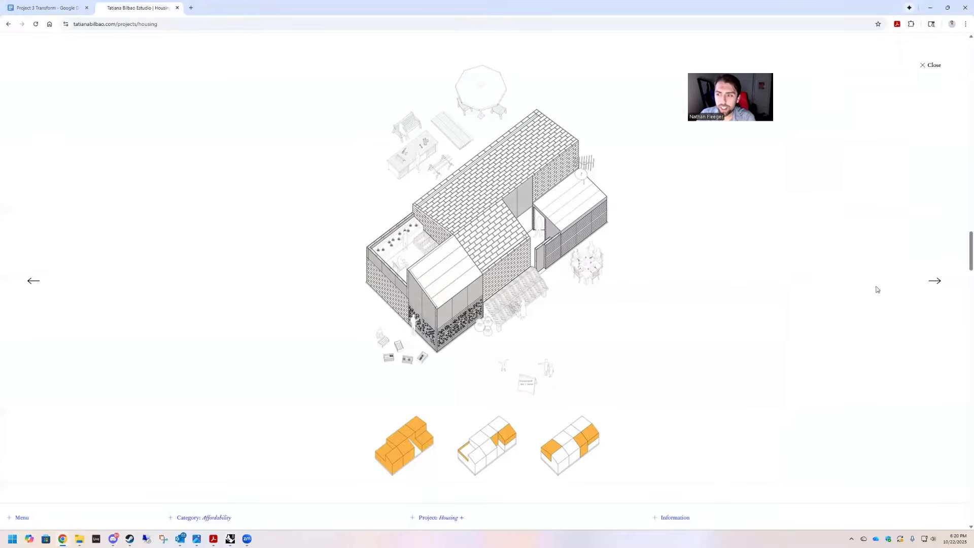
click(933, 281)
click(932, 281)
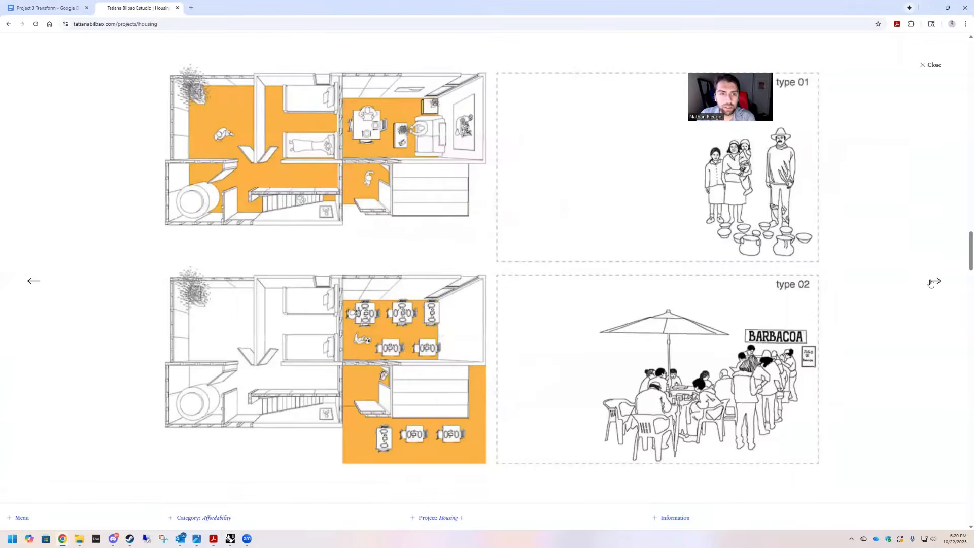
click(933, 281)
click(933, 282)
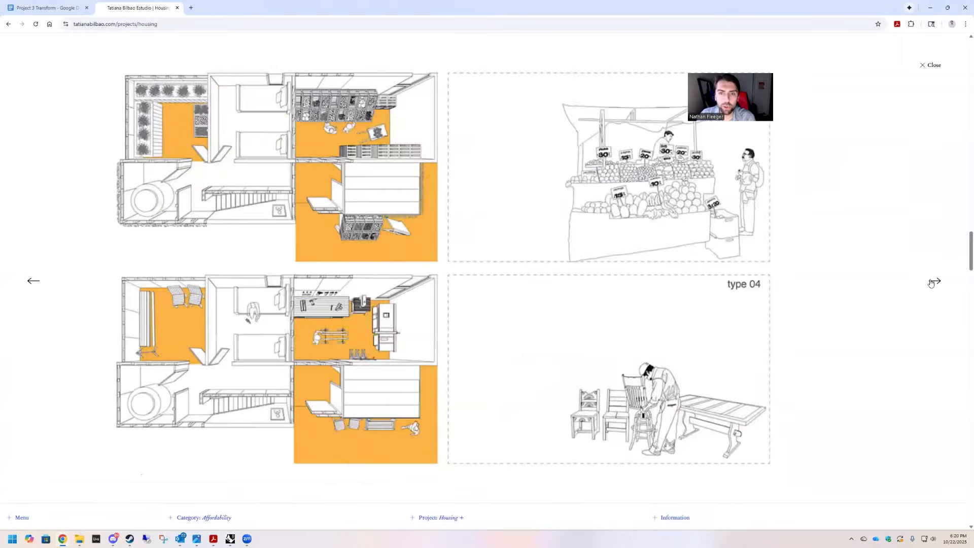
click(932, 282)
click(933, 282)
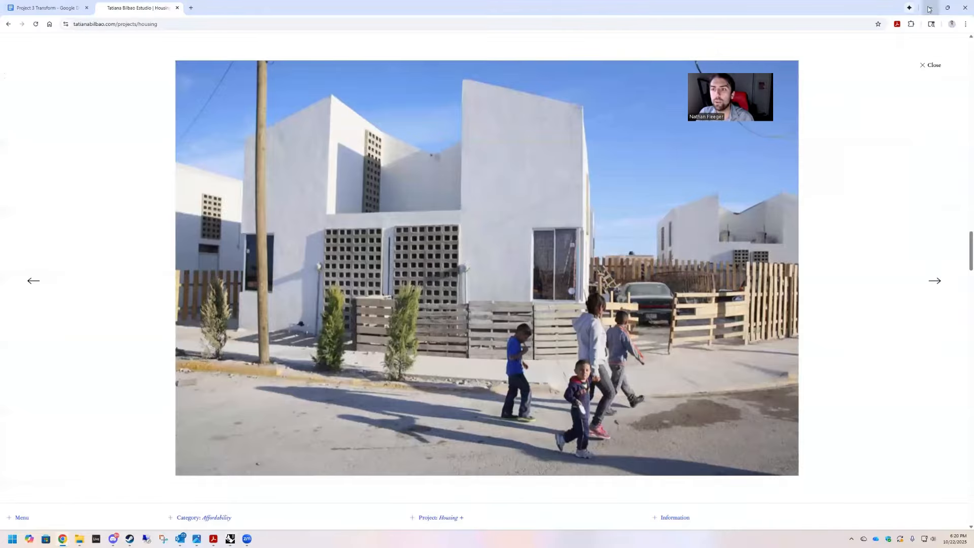
click(929, 8)
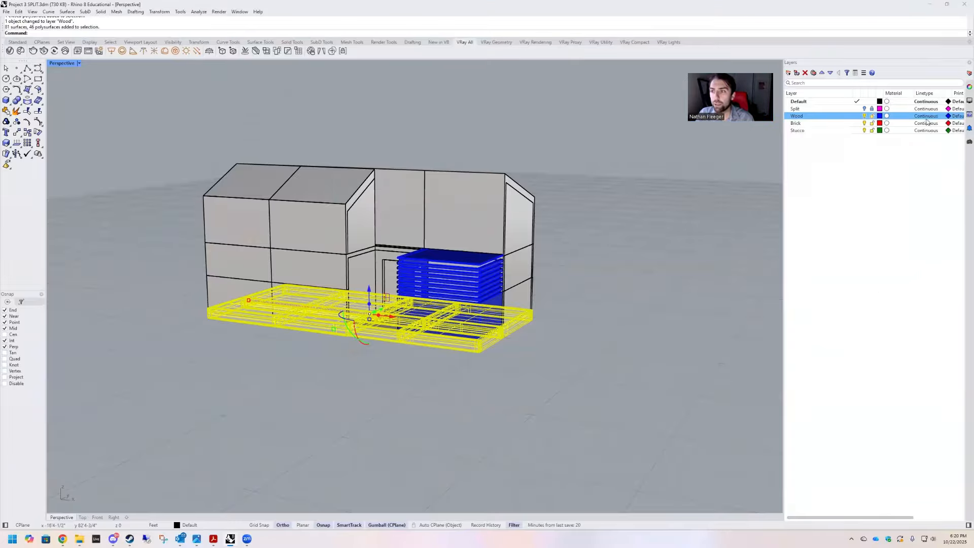
Add a new layer below Stucco, name it Base, and change the selected base grid's object layer to Base.
click(789, 73)
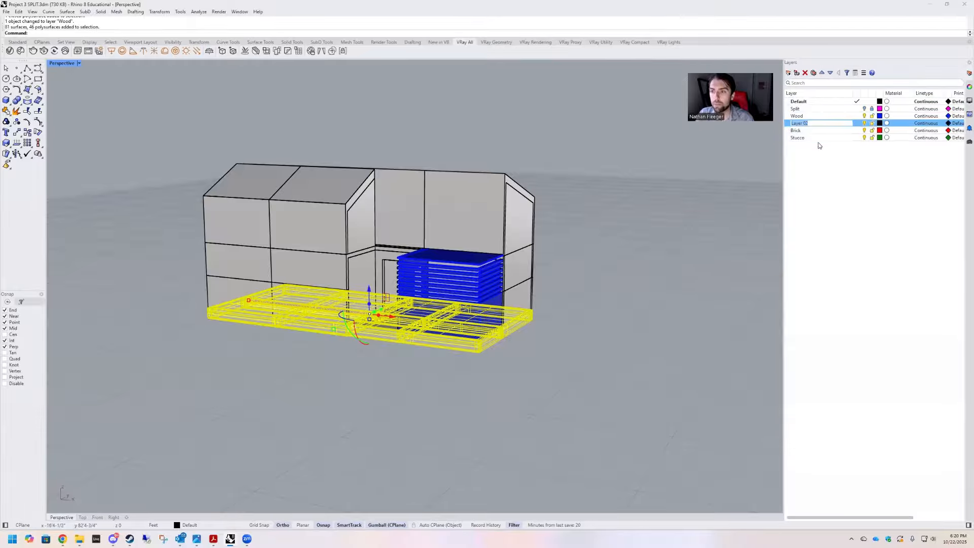
click(831, 73)
click(831, 73)
right_click(805, 140)
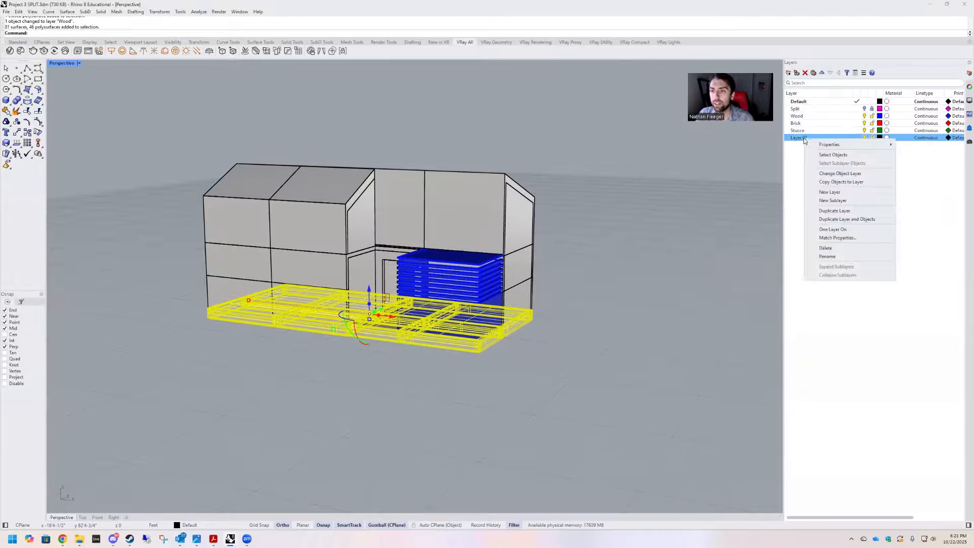
click(840, 257)
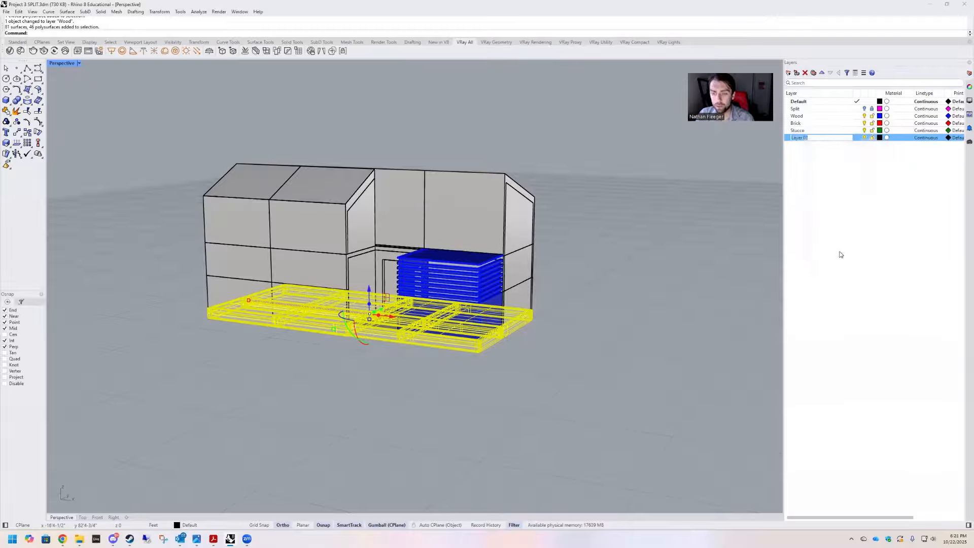
text(Base)
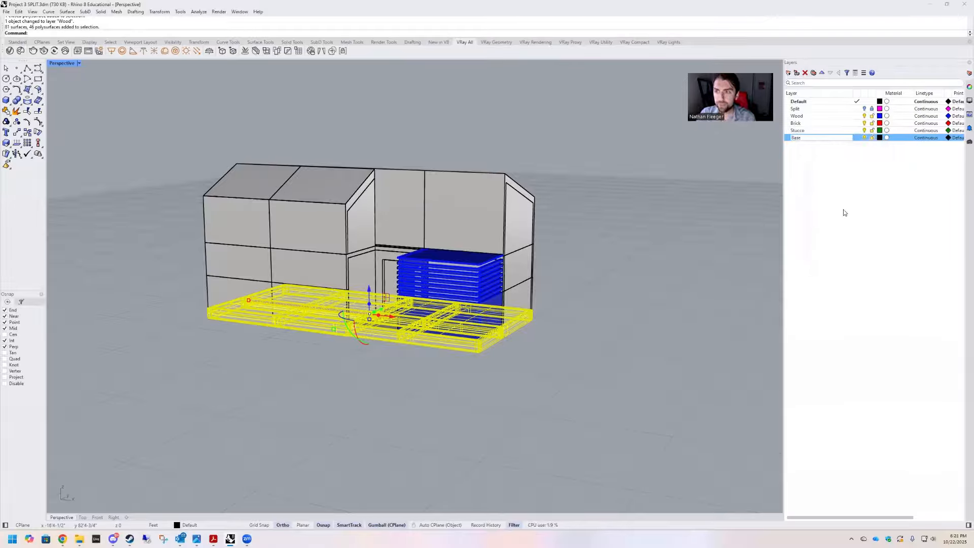
key(Return)
right_click(800, 139)
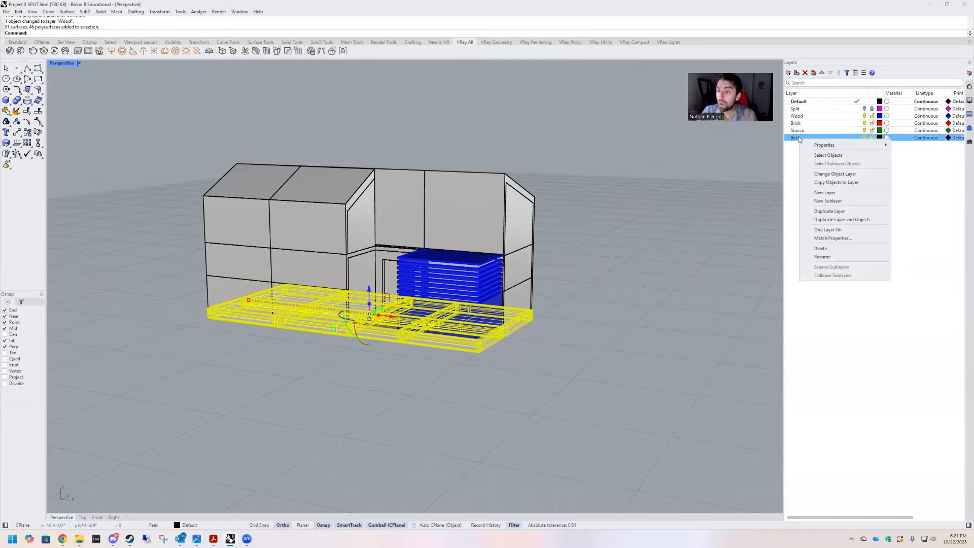
click(831, 175)
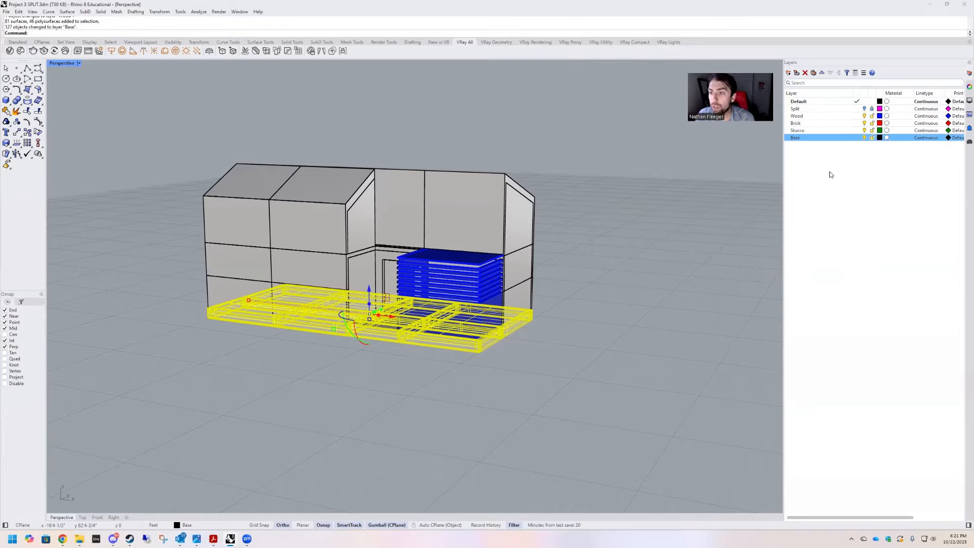
Set the Base layer's colour to white, then lock and hide the layer.
click(880, 138)
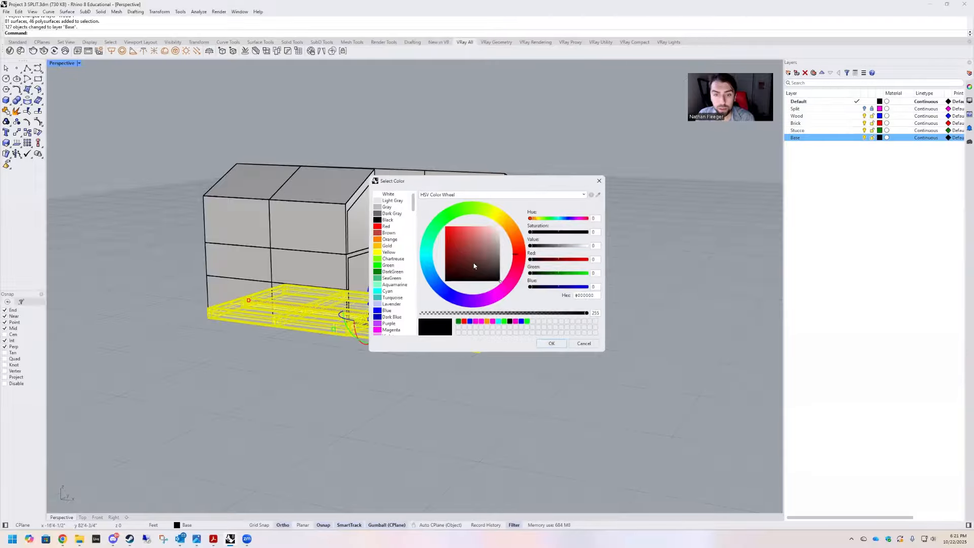
drag(475, 265, 512, 217)
click(551, 345)
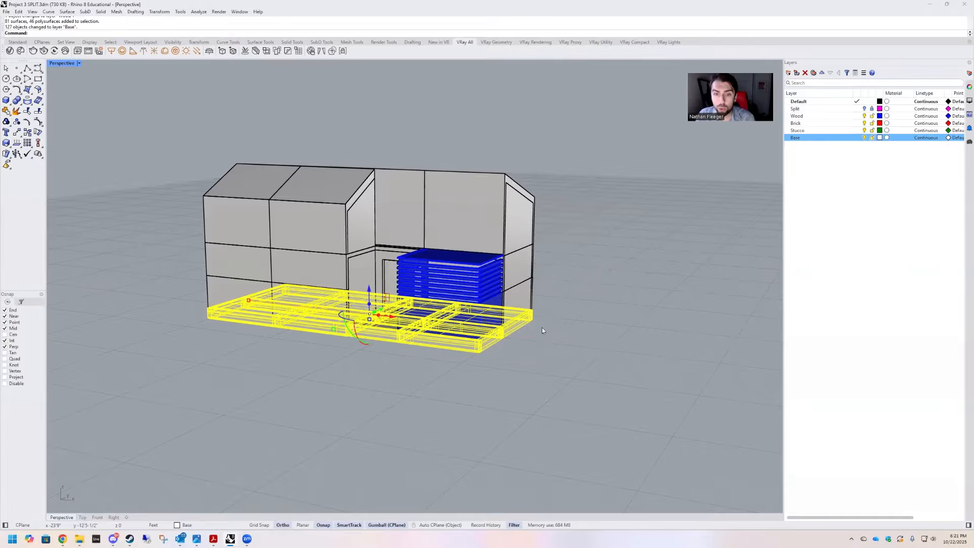
click(871, 138)
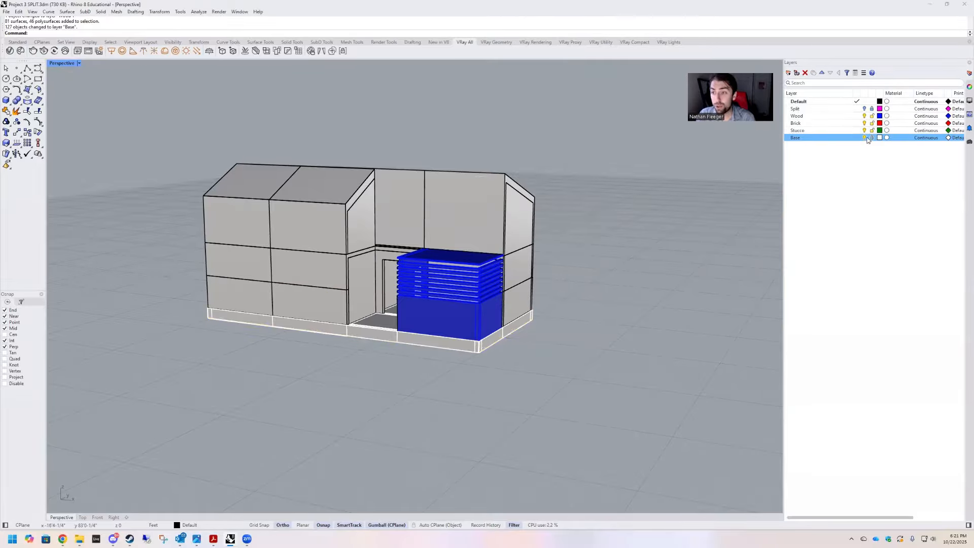
click(864, 138)
Delete the closed box solid filling the stair bay and the one in the bay behind it, picking them from below.
right_drag(449, 379, 545, 325)
click(452, 252)
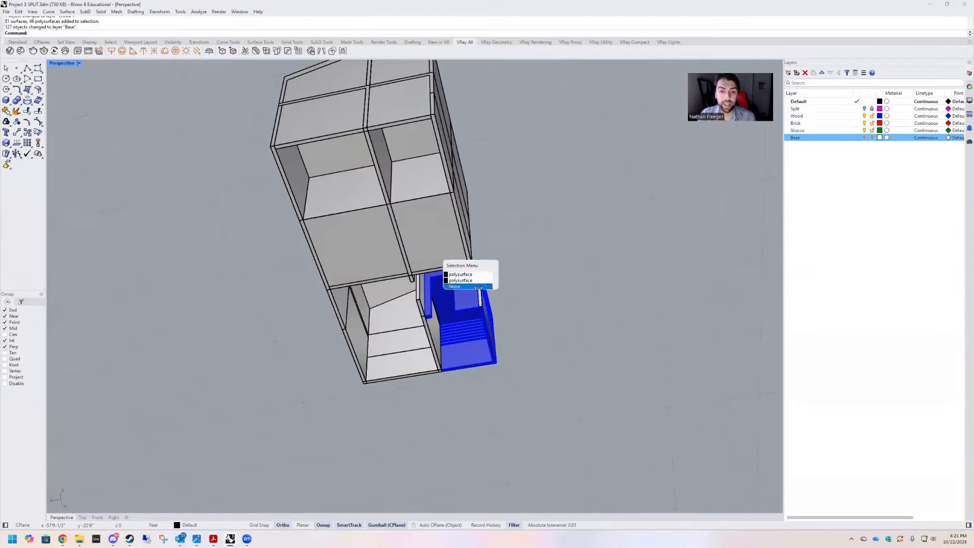
click(460, 274)
right_drag(577, 273, 373, 247)
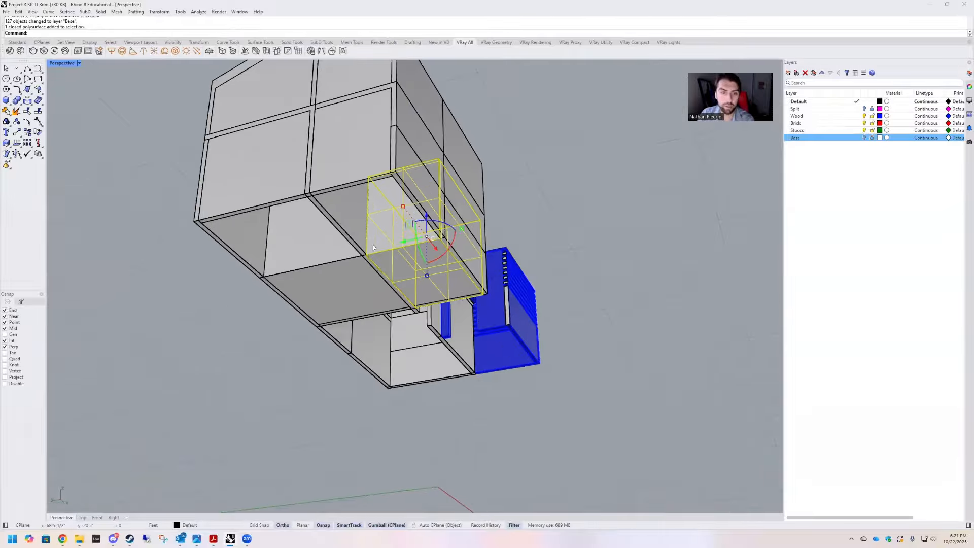
scroll(379, 246, up, 2)
key(Delete)
click(304, 270)
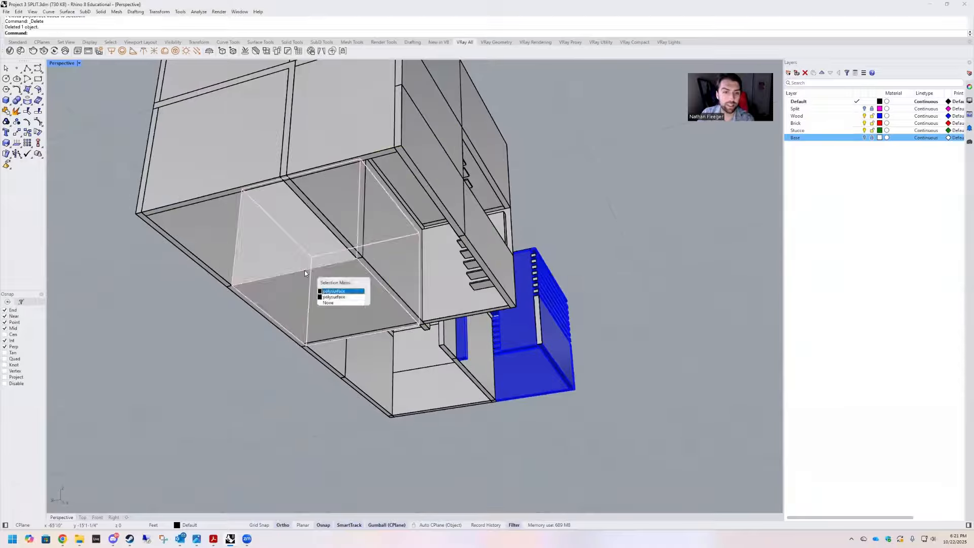
right_click(306, 270)
key(Delete)
Check the opened bays, switch to Chrome, go back to the housing gallery's axonometric material drawing, and move that window off this screen.
scroll(305, 269, up, 4)
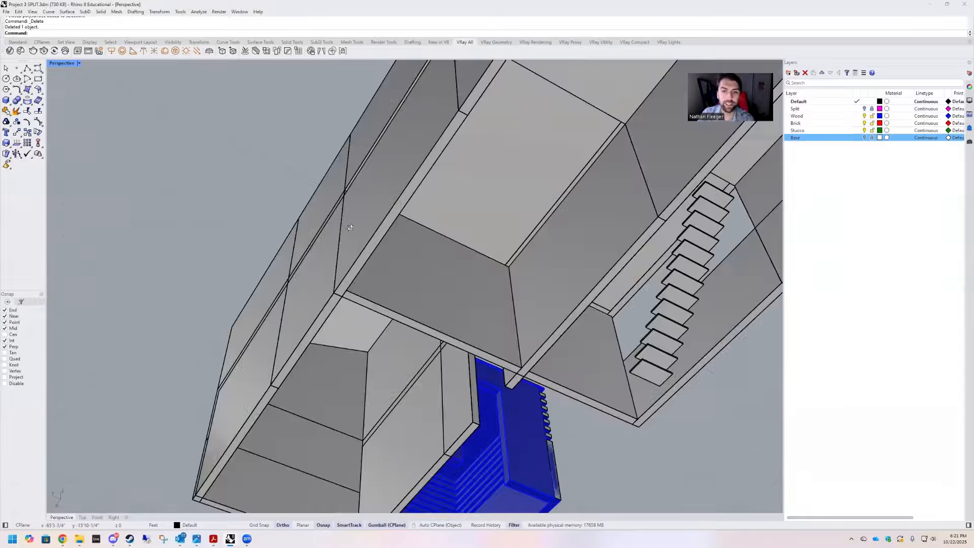
scroll(437, 274, down, 4)
right_drag(437, 274, 424, 180)
right_drag(446, 223, 770, 306)
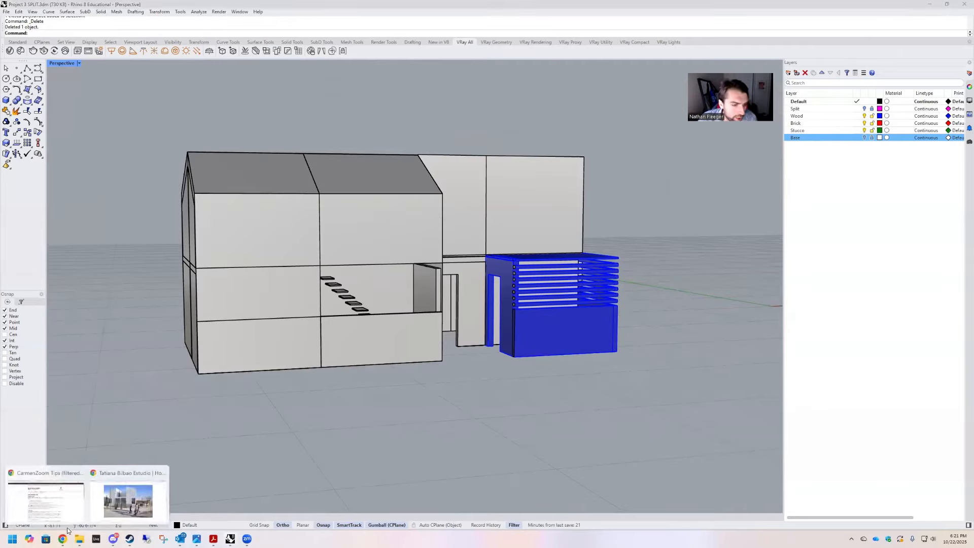
click(104, 505)
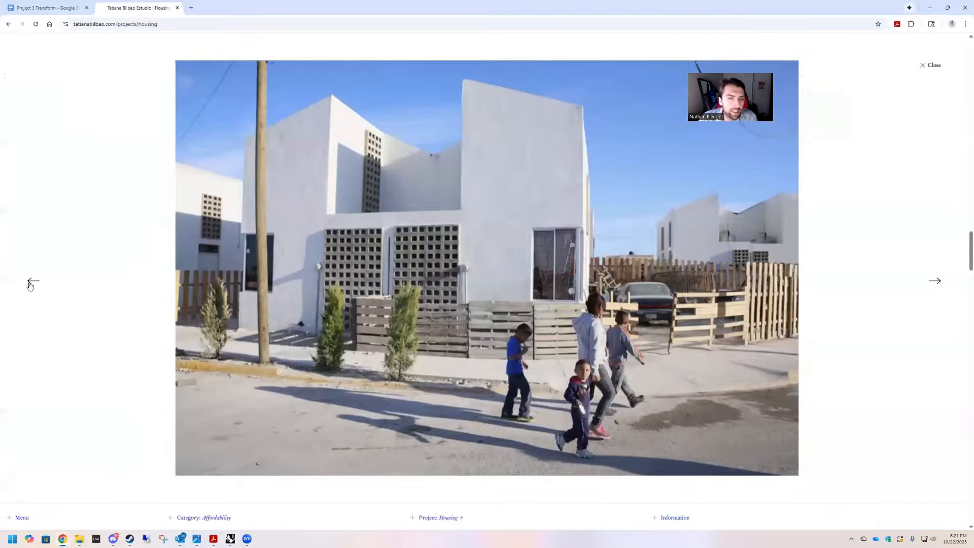
click(30, 283)
click(29, 285)
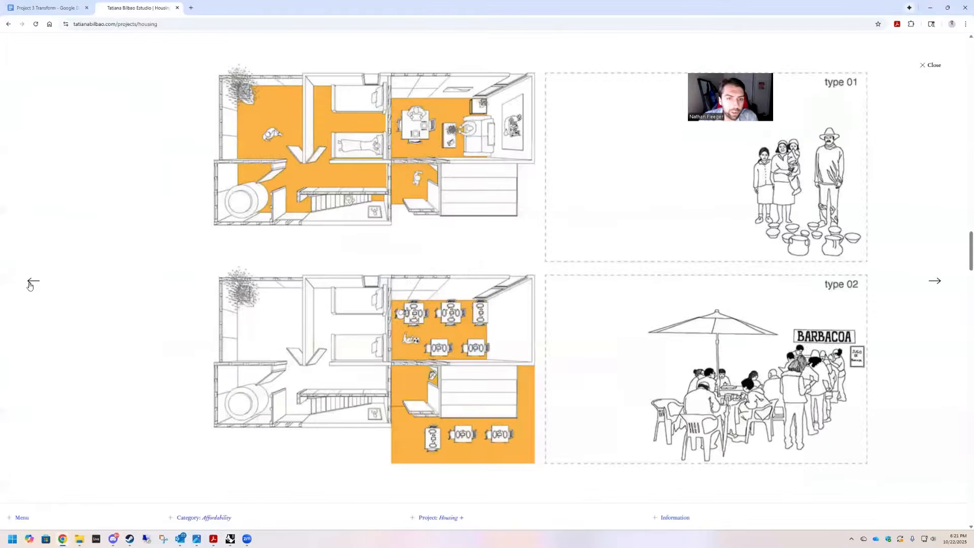
click(29, 284)
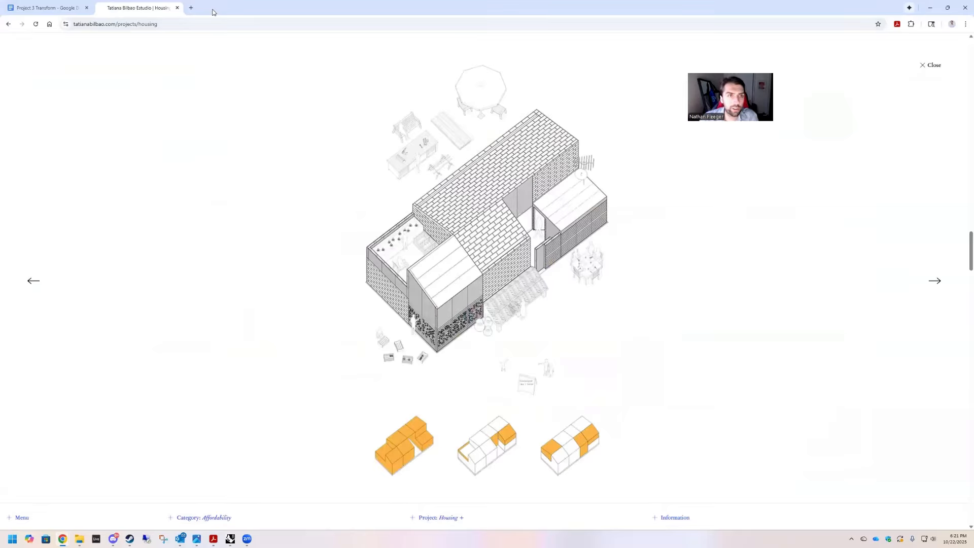
drag(211, 13, 0, 16)
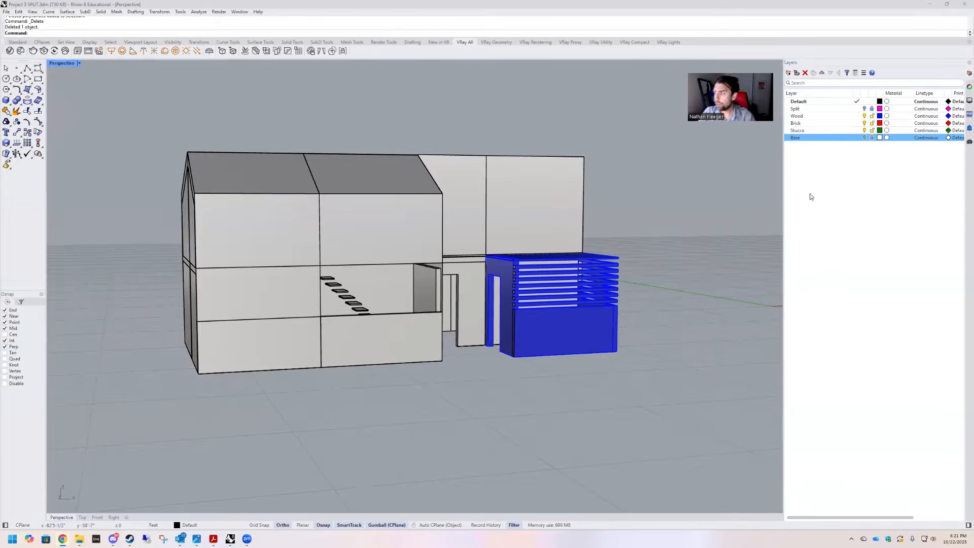
Select the two ground-floor closed solids of the bay beside the open stair and change their object layer to Wood.
right_drag(270, 194, 283, 169)
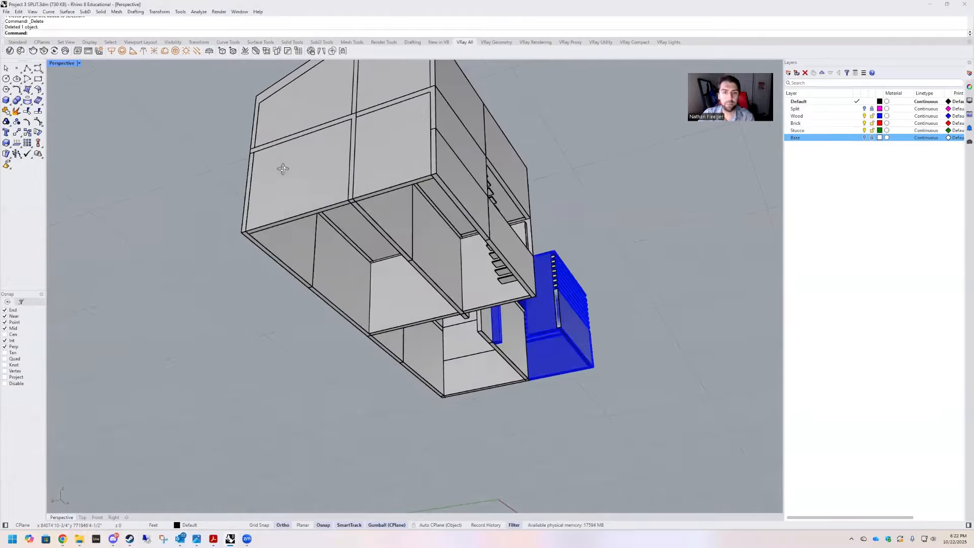
right_drag(360, 231, 366, 259)
double_click(412, 200)
right_drag(417, 193, 489, 306)
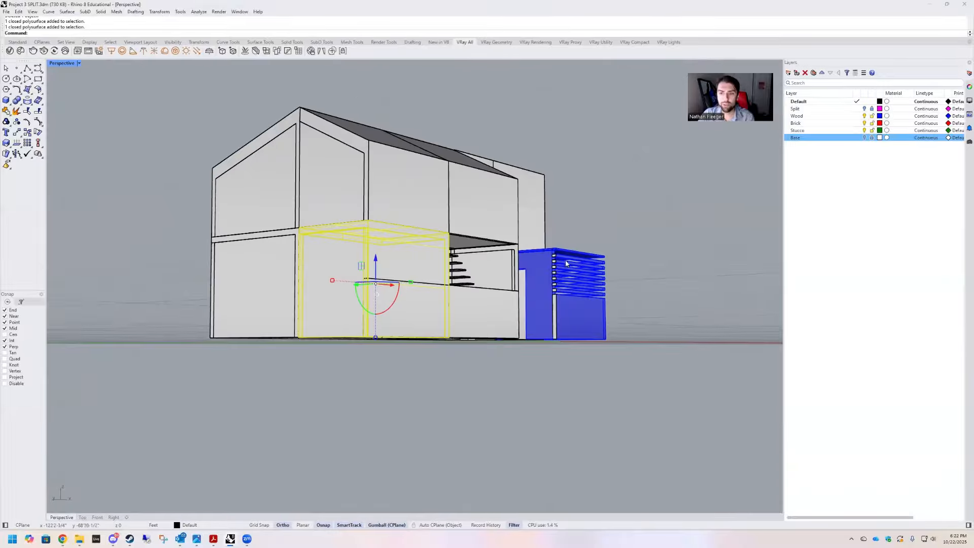
right_click(840, 116)
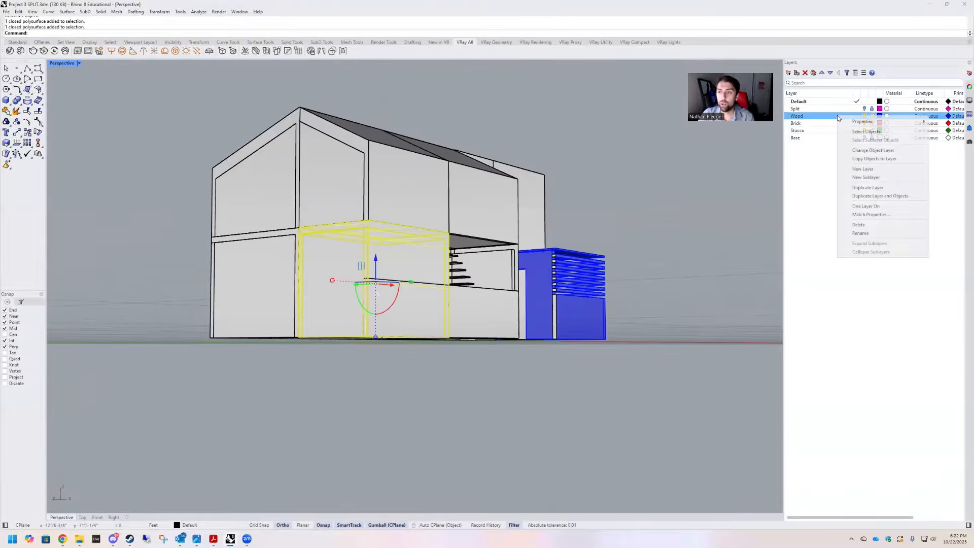
click(873, 150)
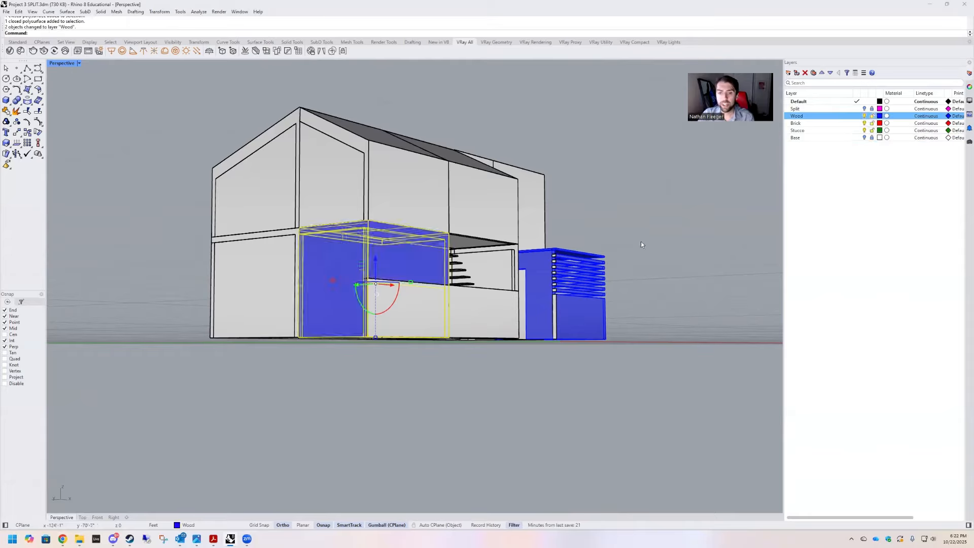
Move the remaining low wall solid of the bay beside the open stair to the Wood layer and clear the selection.
click(388, 304)
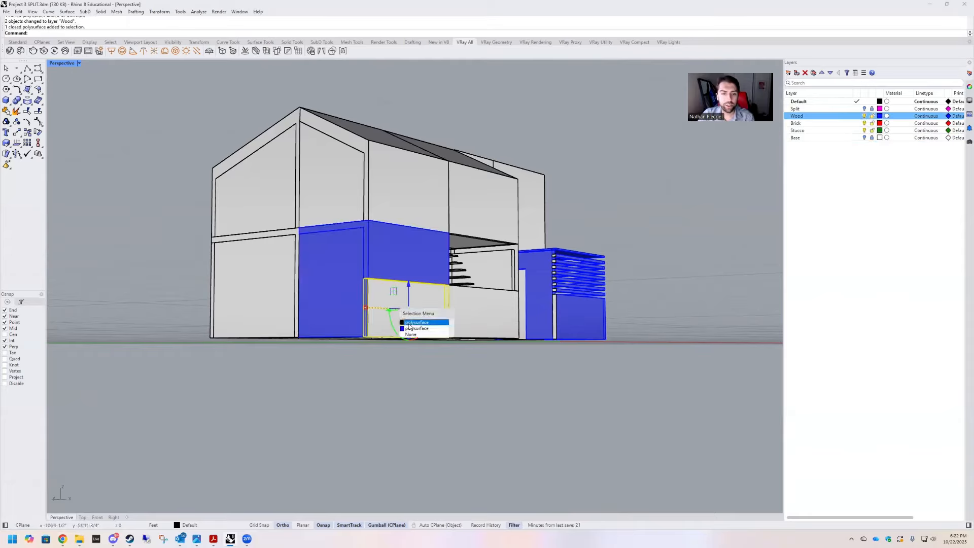
click(411, 325)
right_click(814, 116)
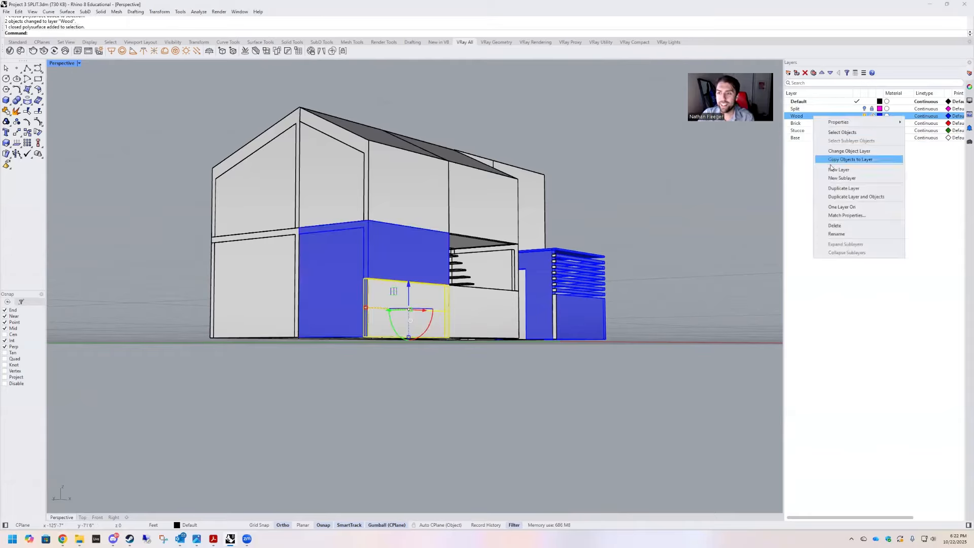
click(842, 153)
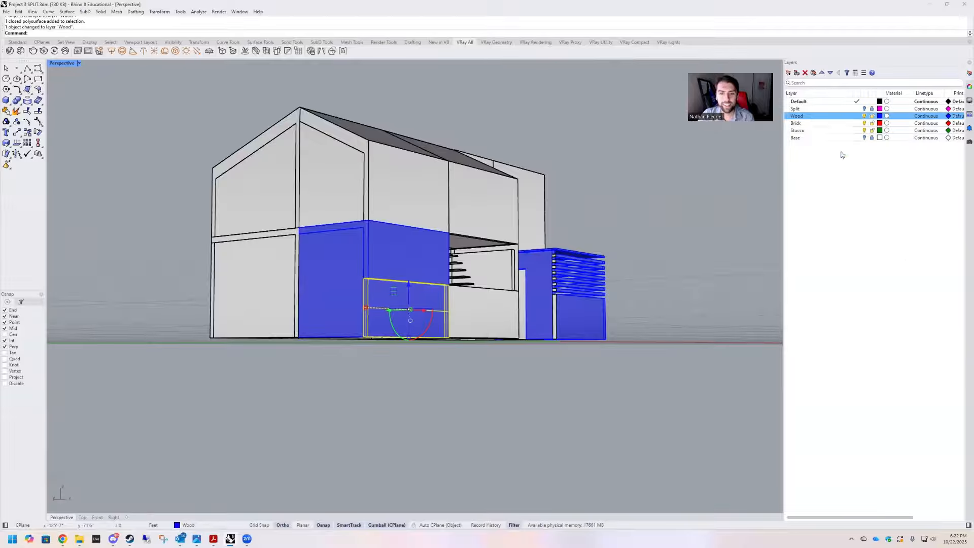
click(614, 244)
Select all loose single surfaces in the model with SelSrf, check them around the slatted volume and house, and delete them.
right_drag(614, 244, 543, 349)
scroll(543, 350, up, 5)
click(491, 339)
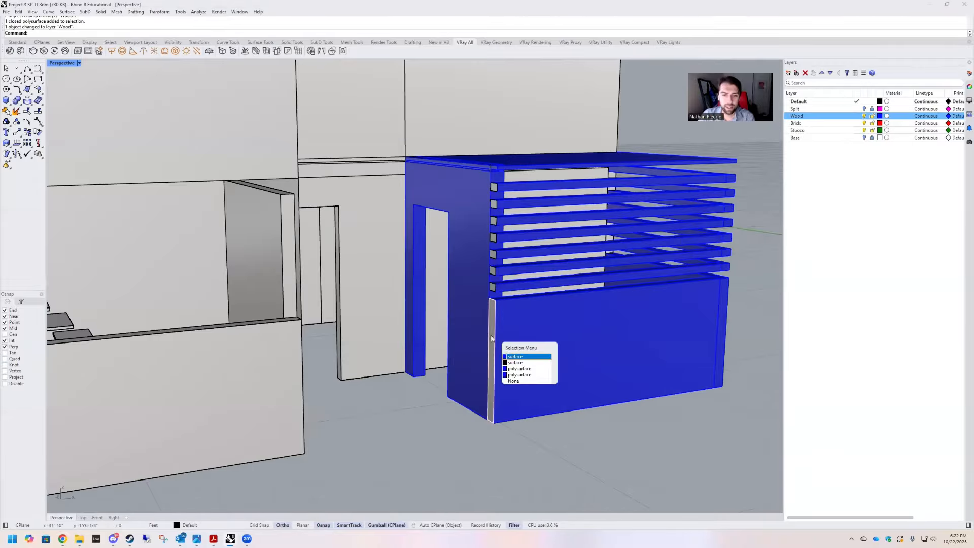
click(513, 362)
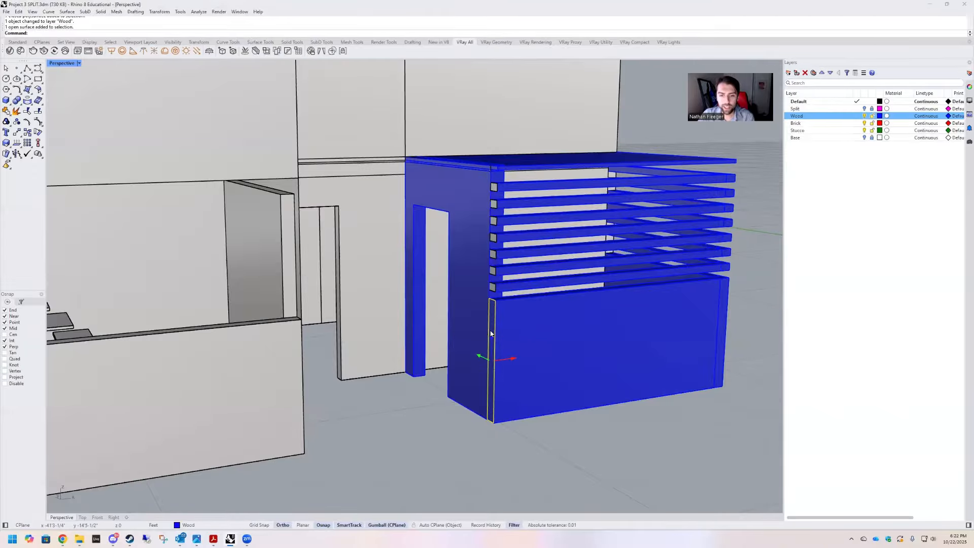
key(Escape)
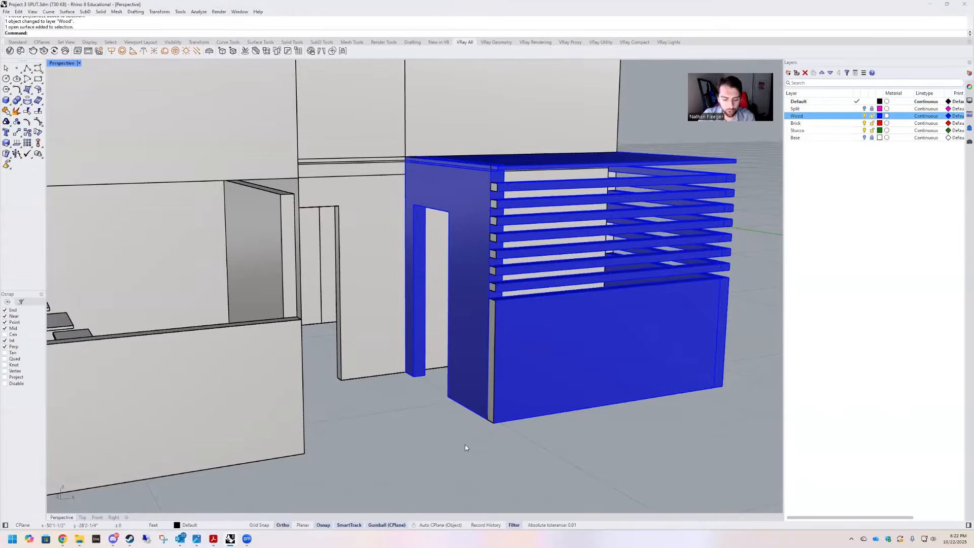
text(SelSrf)
key(Return)
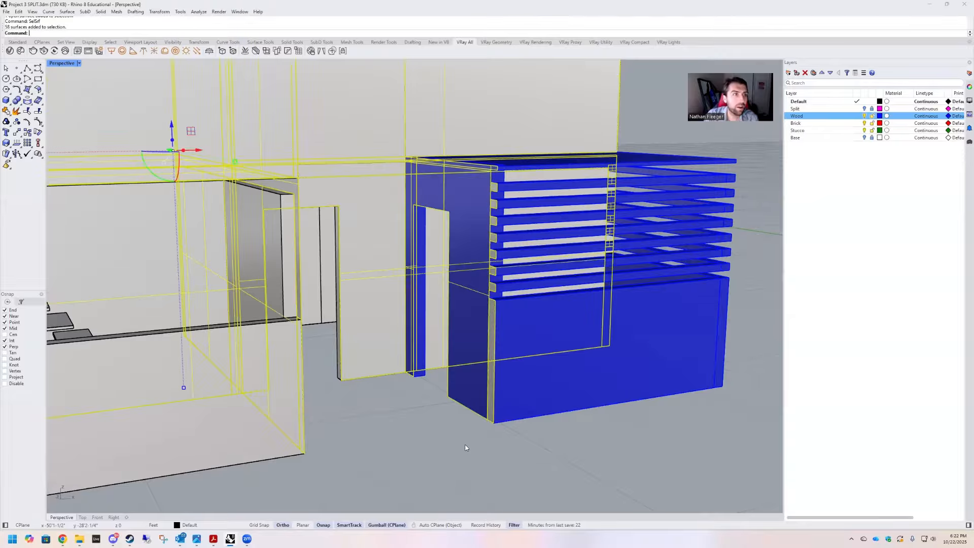
right_drag(469, 446, 490, 327)
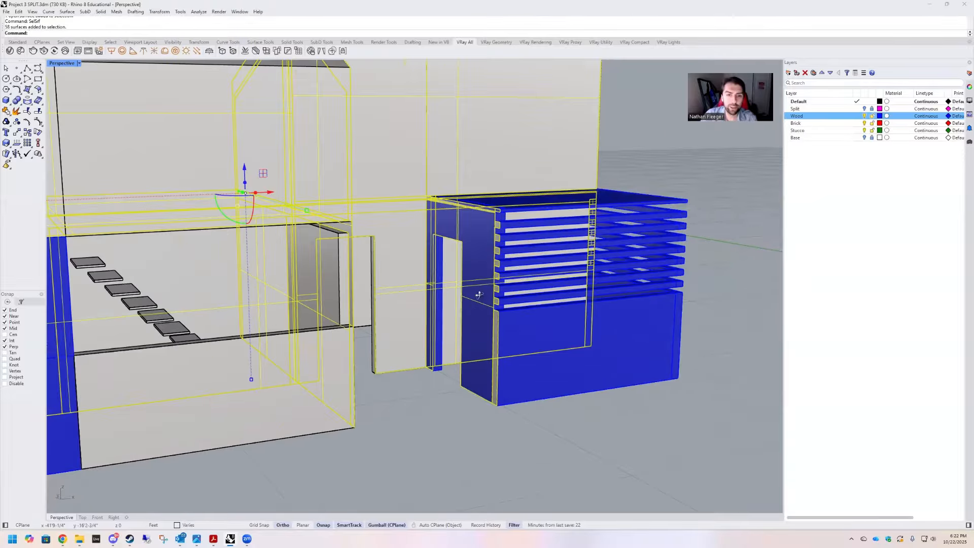
right_drag(480, 295, 478, 268)
scroll(478, 268, down, 5)
right_drag(350, 330, 377, 317)
key(Delete)
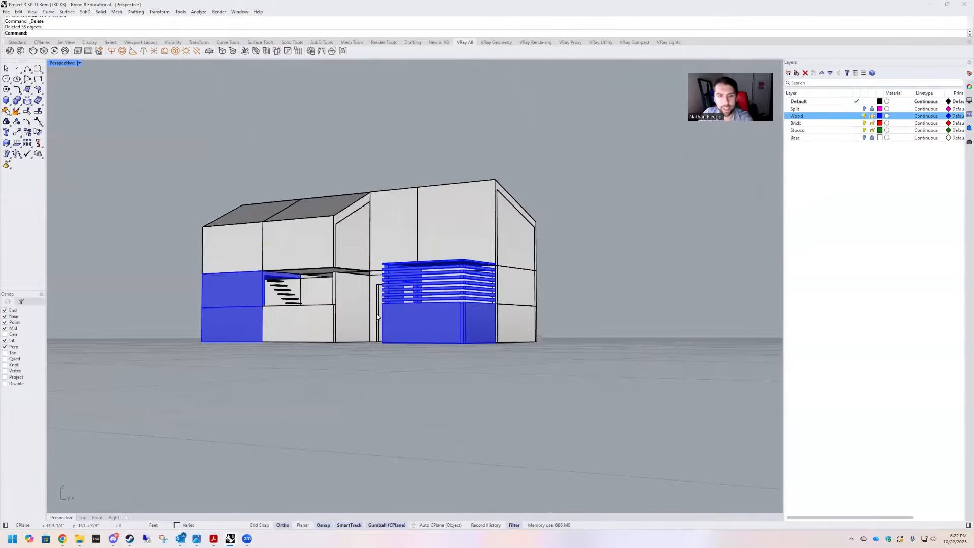
Examine the slatted volume from below, selecting its door wall and lower wall solids to check them, and clear the selection.
right_drag(378, 248, 302, 311)
right_drag(341, 252, 432, 243)
click(471, 269)
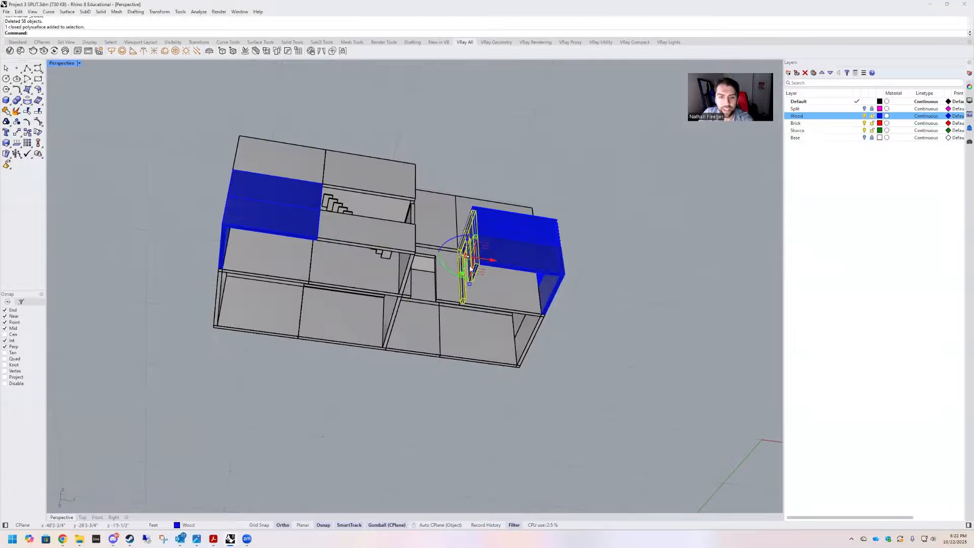
click(508, 254)
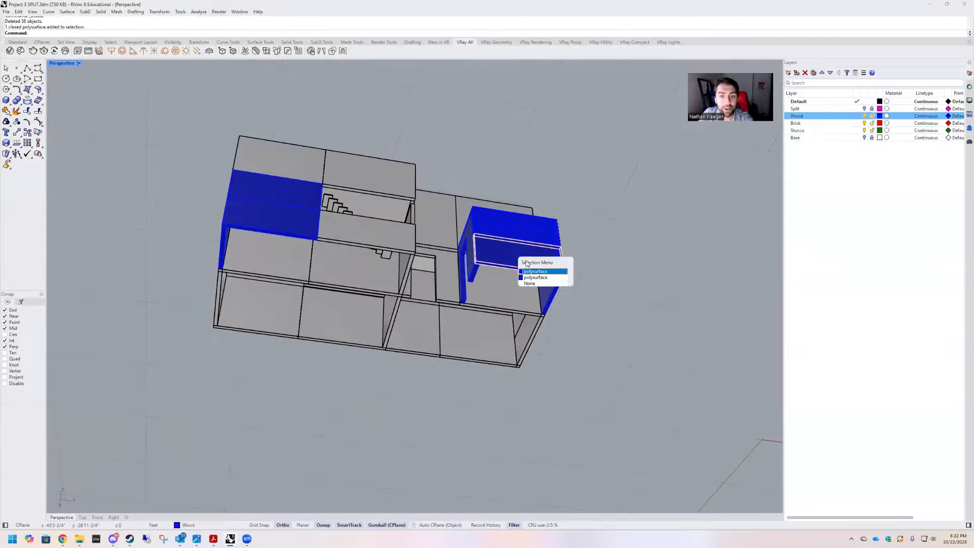
click(537, 277)
click(604, 284)
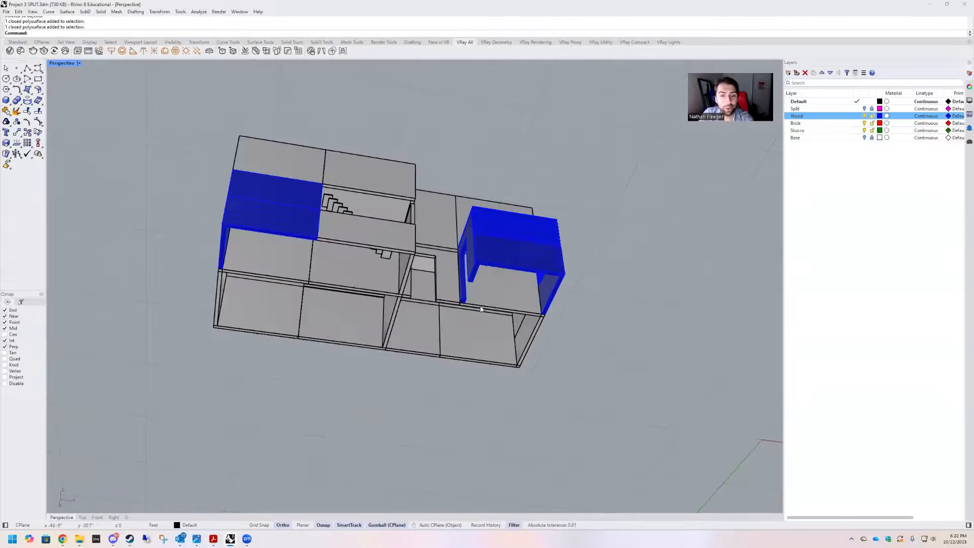
right_drag(604, 285, 496, 264)
right_drag(462, 350, 477, 307)
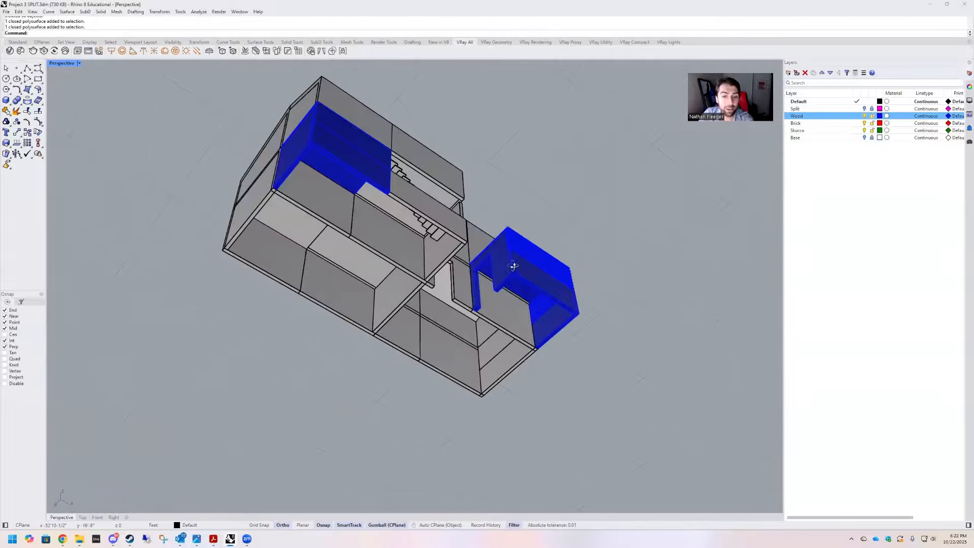
Select the pitched upper-floor volumes along the house, above the Wood bay, the open stair and the wing beside the slatted volume.
right_drag(514, 266, 452, 359)
right_drag(555, 239, 537, 269)
click(537, 269)
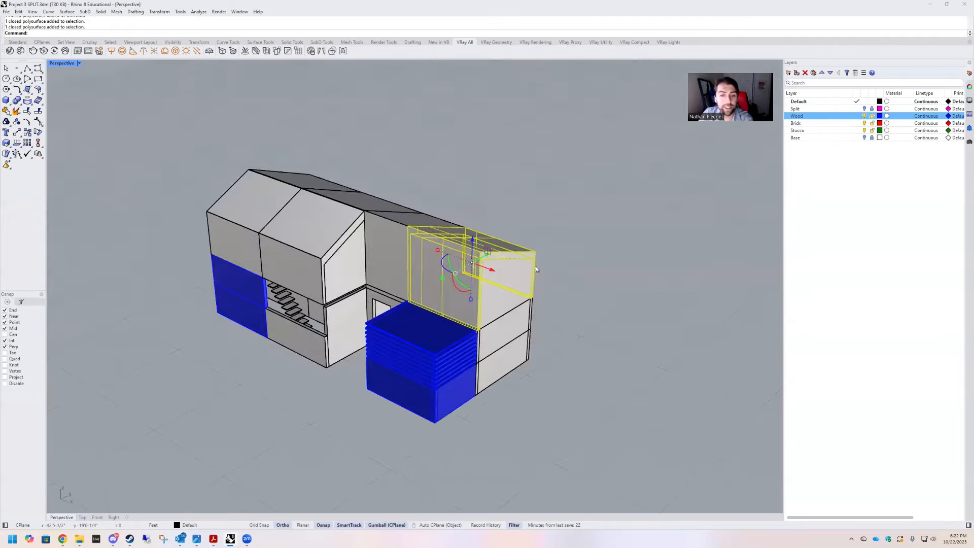
click(559, 229)
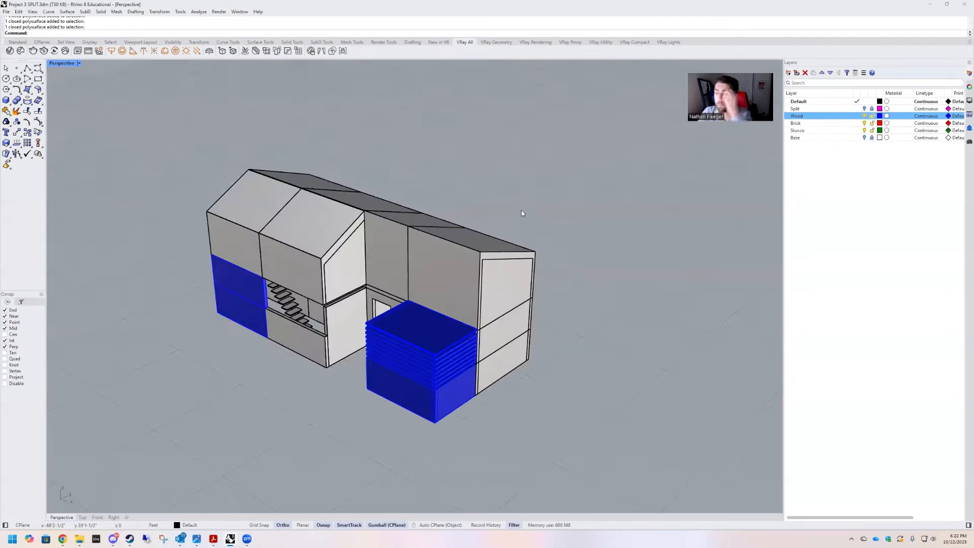
scroll(413, 245, up, 4)
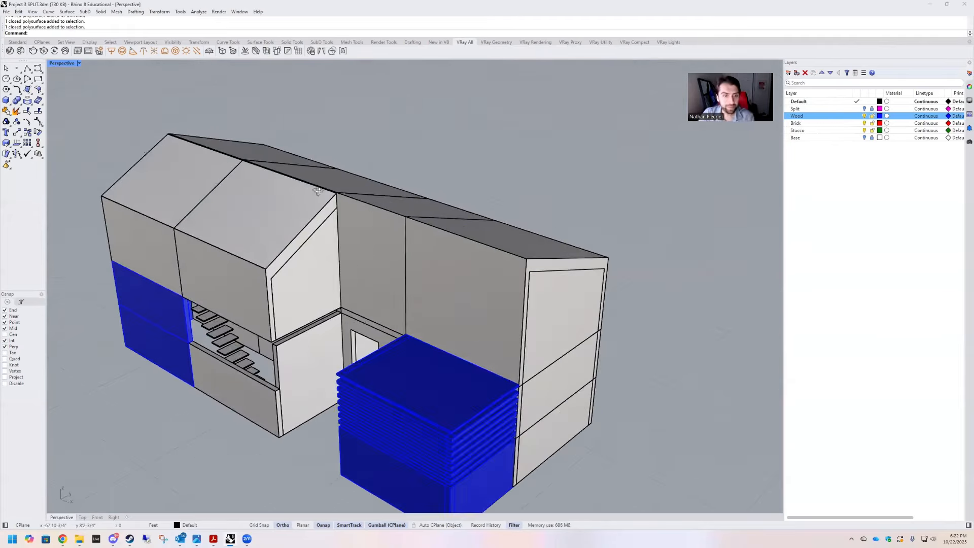
right_drag(317, 191, 274, 314)
click(274, 315)
shift+click(354, 314)
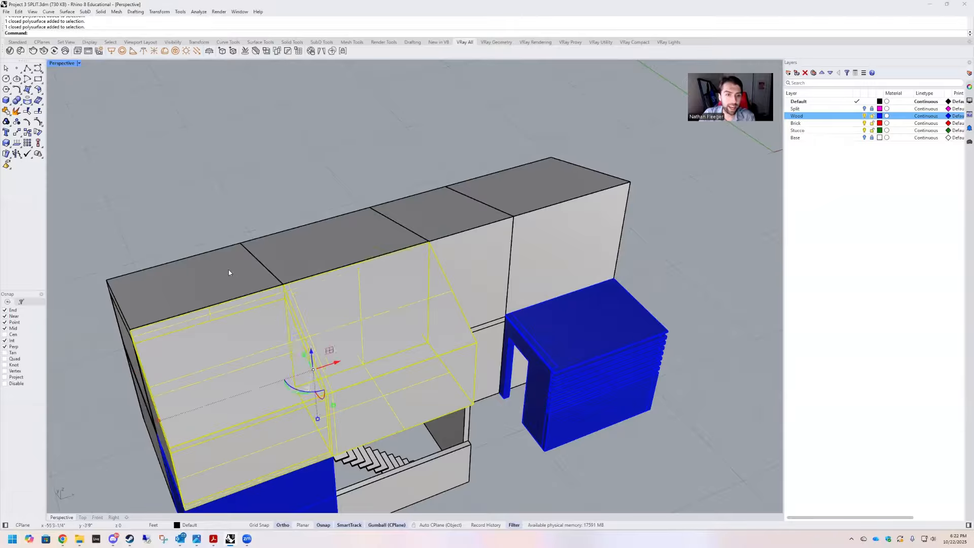
shift+click(315, 254)
shift+click(229, 270)
shift+click(472, 217)
shift+click(527, 191)
Exclude the rear corner upper volume, add the end wall solid above the Wood bay, and change the selection's object layer to Brick.
right_drag(443, 278, 501, 241)
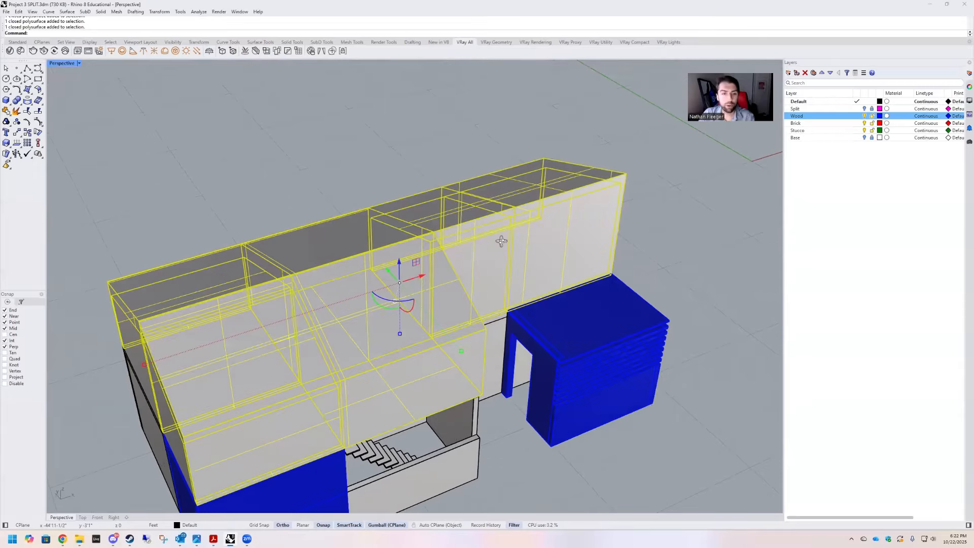
right_drag(291, 262, 355, 218)
ctrl+click(347, 266)
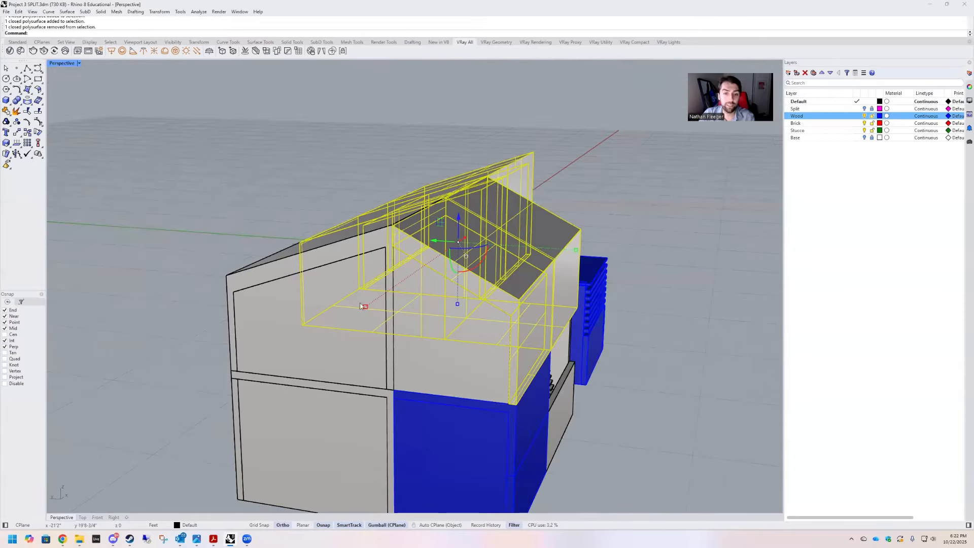
right_drag(487, 213, 623, 233)
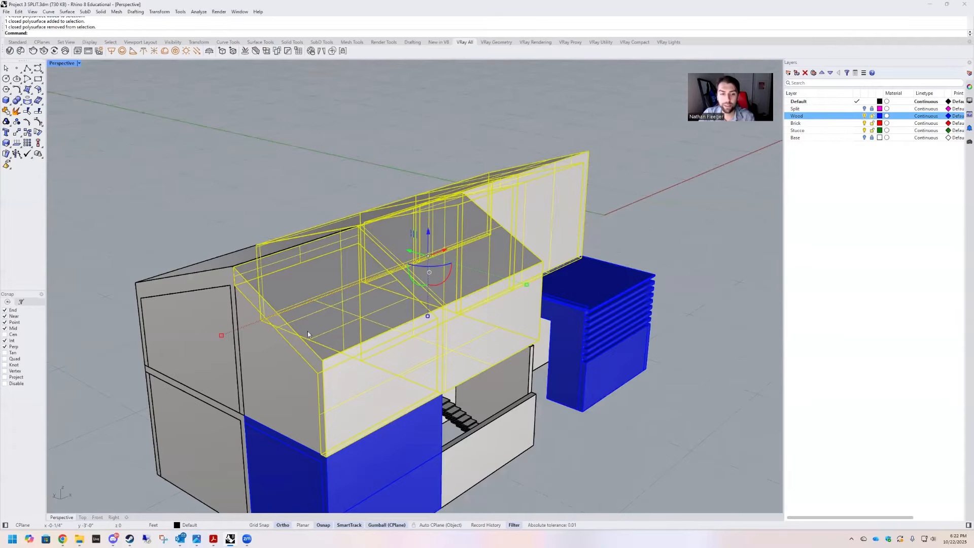
shift+click(279, 360)
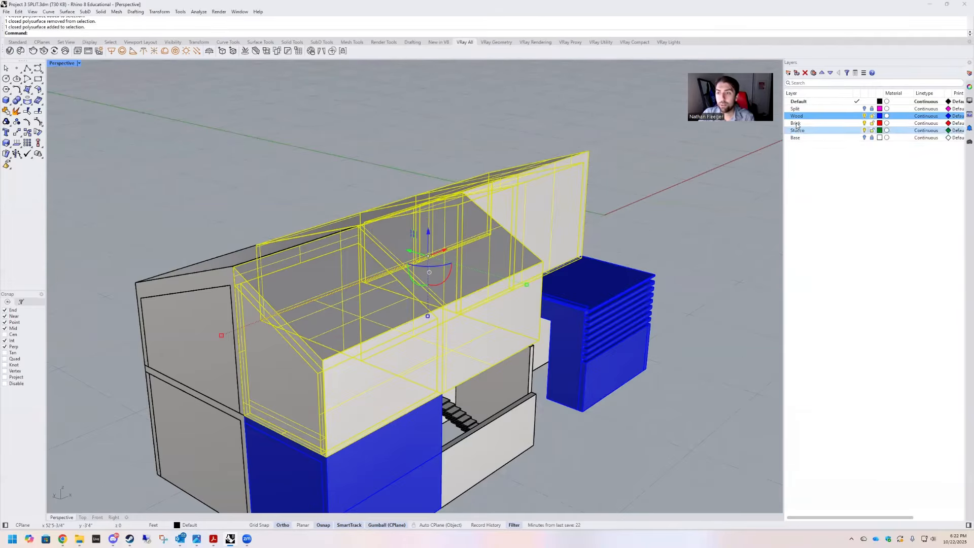
right_click(812, 125)
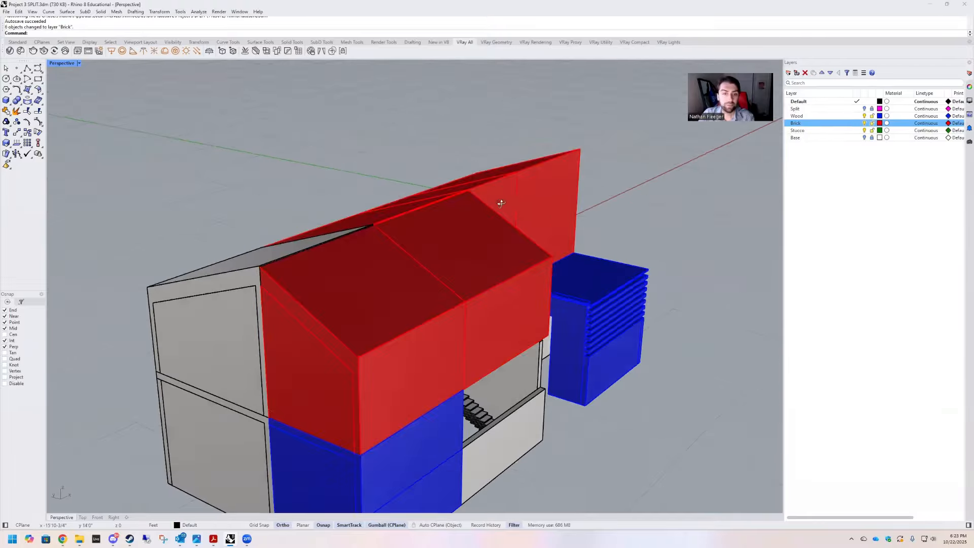
Delete the unassigned upper-floor volume at the rear corner of the house, beside the Brick volumes.
right_drag(535, 219, 584, 243)
click(573, 264)
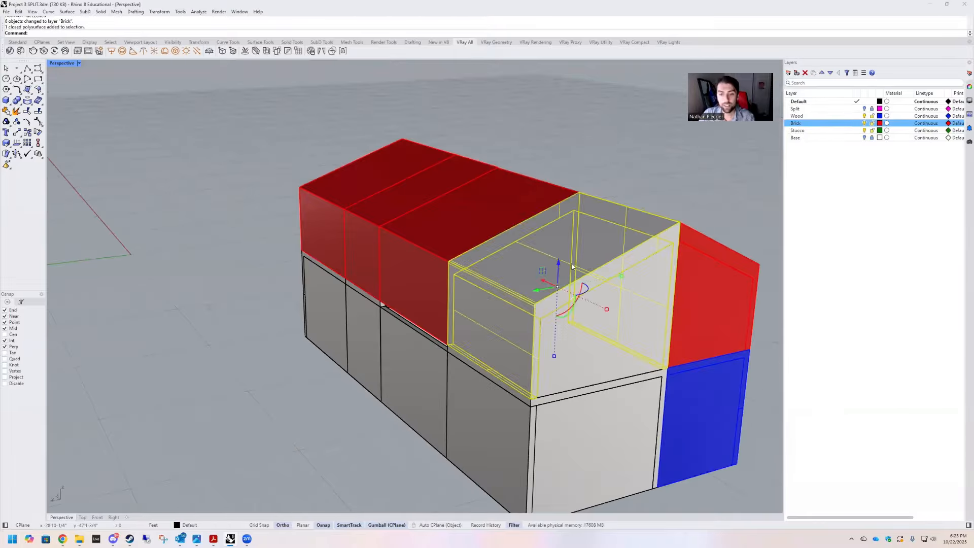
key(Delete)
click(564, 266)
key(Delete)
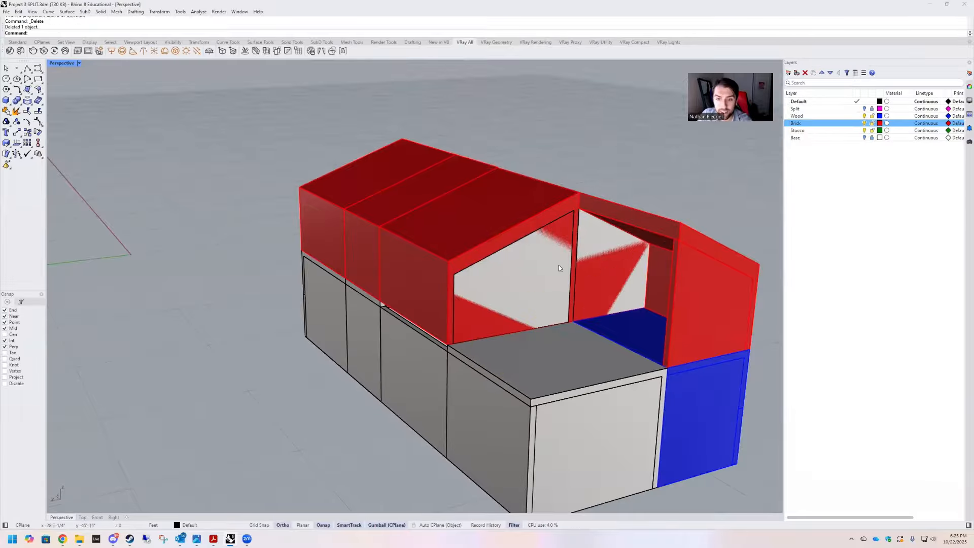
Try to delete the white solids overlapping the exposed faces of the two Brick volumes around the removed corner.
click(567, 272)
click(579, 291)
key(Delete)
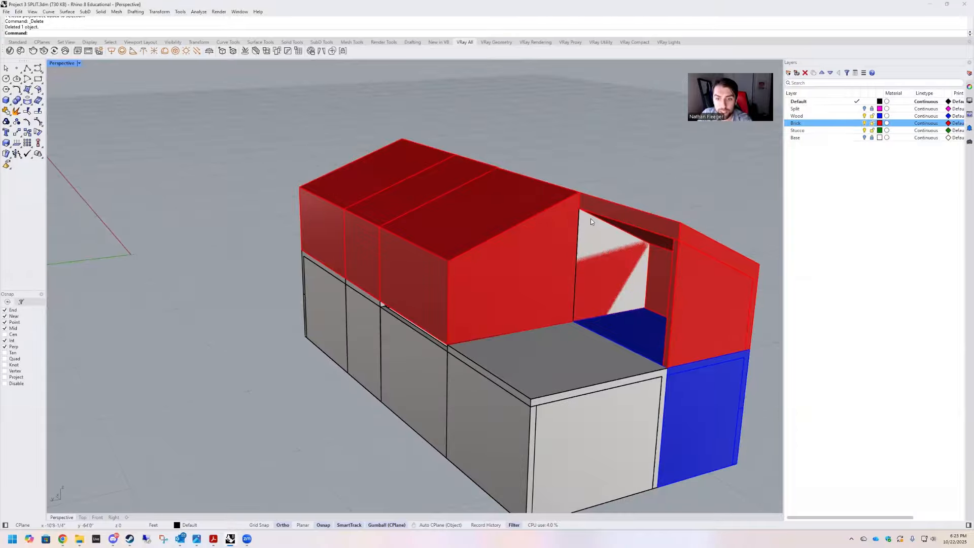
click(600, 226)
click(612, 239)
key(Delete)
Try to delete the solid Brick volume of the upper bay next to the removed corner, working from below.
right_drag(555, 245, 543, 189)
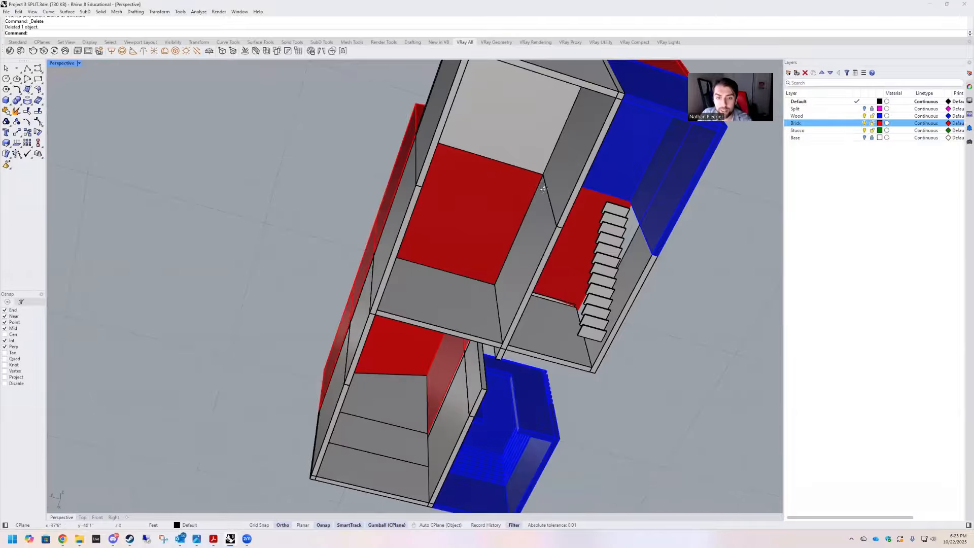
click(475, 182)
right_drag(481, 182, 480, 193)
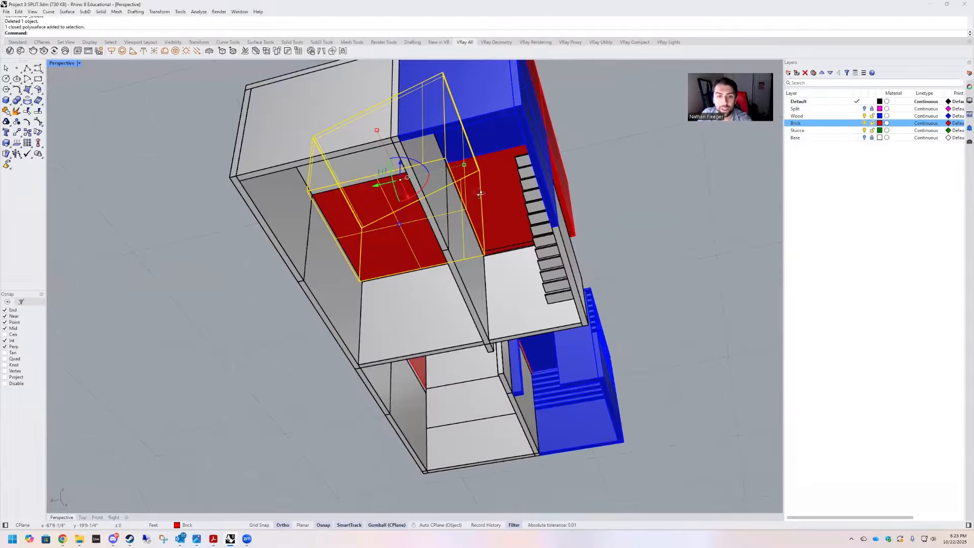
key(Delete)
mouse_move(424, 214)
right_down()
mouse_move(433, 186)
mouse_move(439, 203)
right_up()
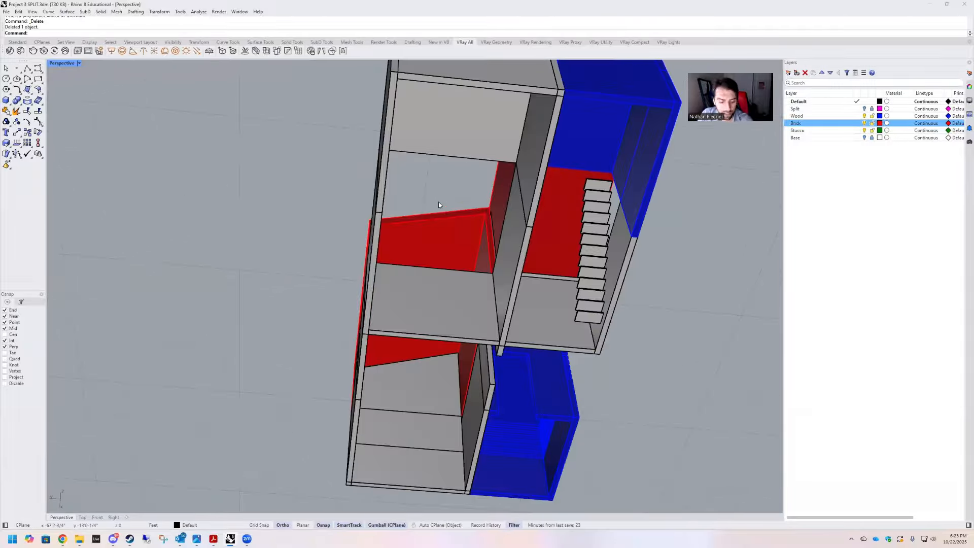
Undo the recent deletions in the Brick upper volumes and clear the selection.
key(ctrl+z)
key(ctrl+z)
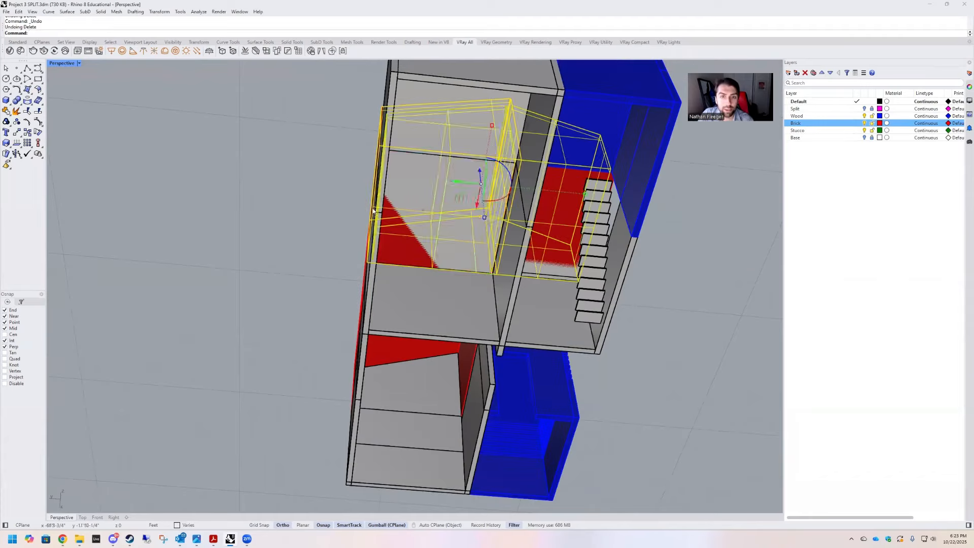
key(Escape)
Subtract the inner white solid from the Brick upper bay beside the removed corner with BooleanDifference, using DeleteInput=No.
right_drag(440, 205, 529, 235)
click(476, 226)
click(507, 247)
click(404, 224)
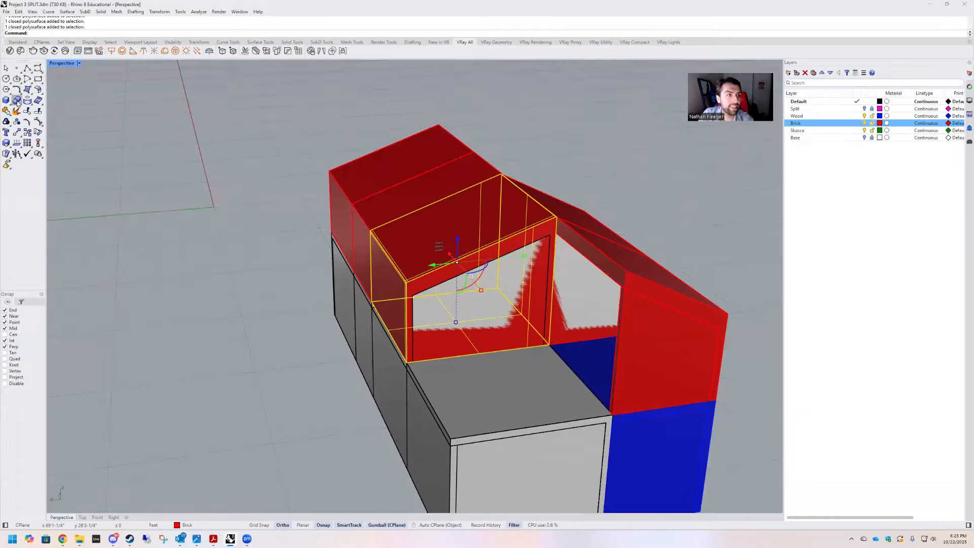
click(16, 100)
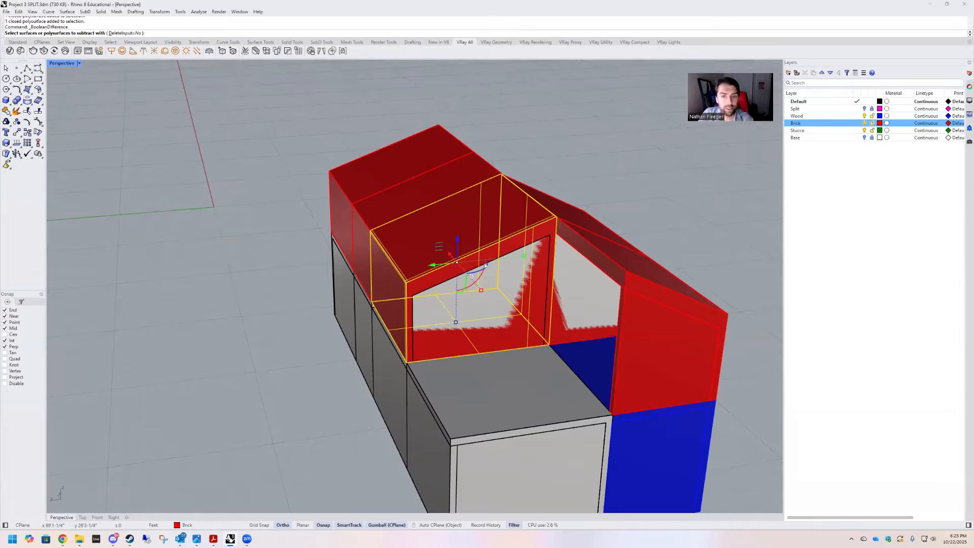
click(514, 253)
key(Return)
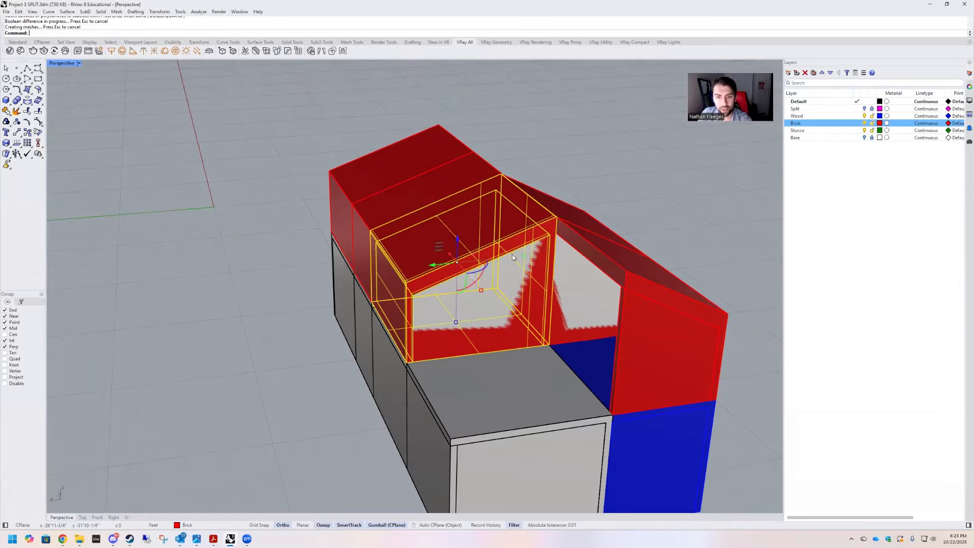
Delete the inner cutting solid and the leftover overlapping Brick polysurface, keeping only the hollow shell of the upper bay.
click(520, 263)
click(535, 278)
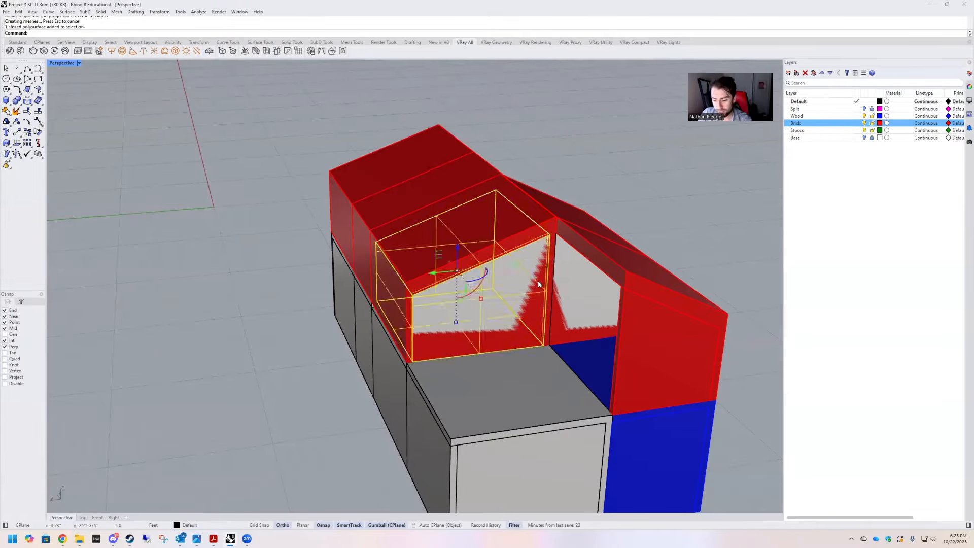
key(Delete)
click(512, 254)
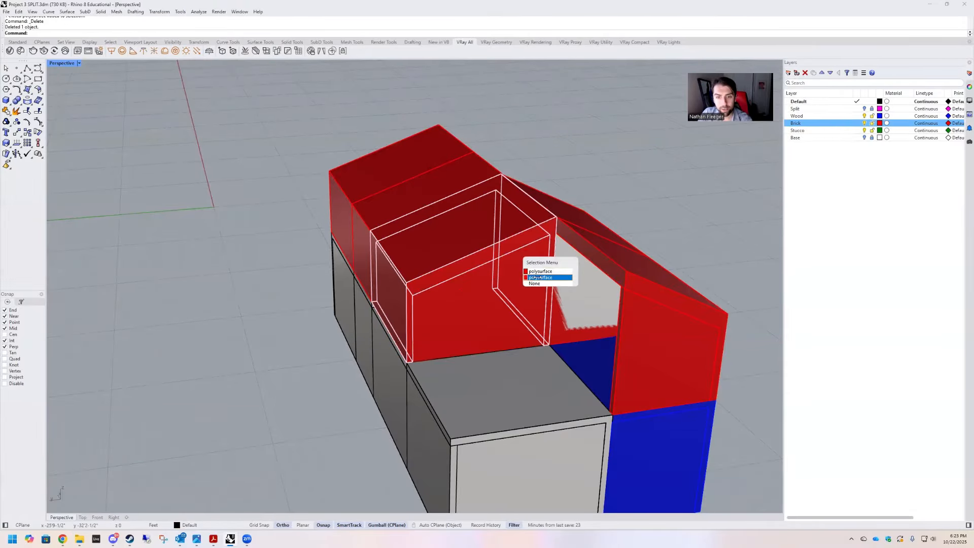
click(536, 278)
key(Delete)
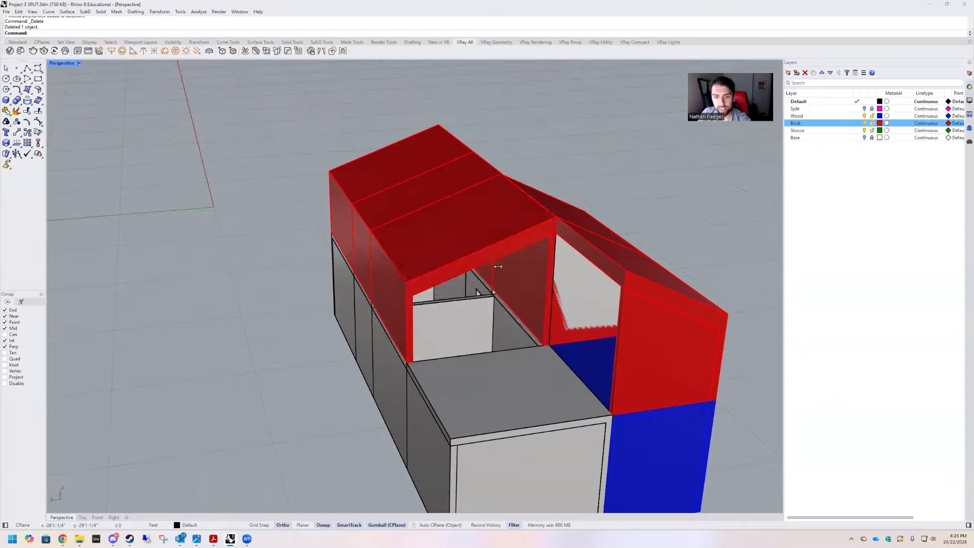
Try to draw a box filling the missing floor slab below the hollow Brick bay, starting at the outer wall's top corner.
right_drag(503, 264, 464, 256)
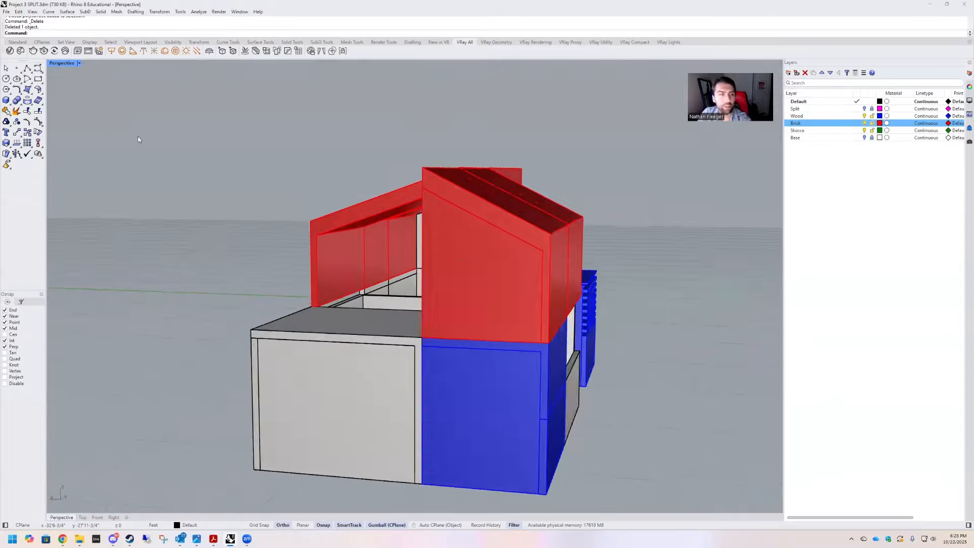
click(7, 100)
scroll(350, 294, up, 9)
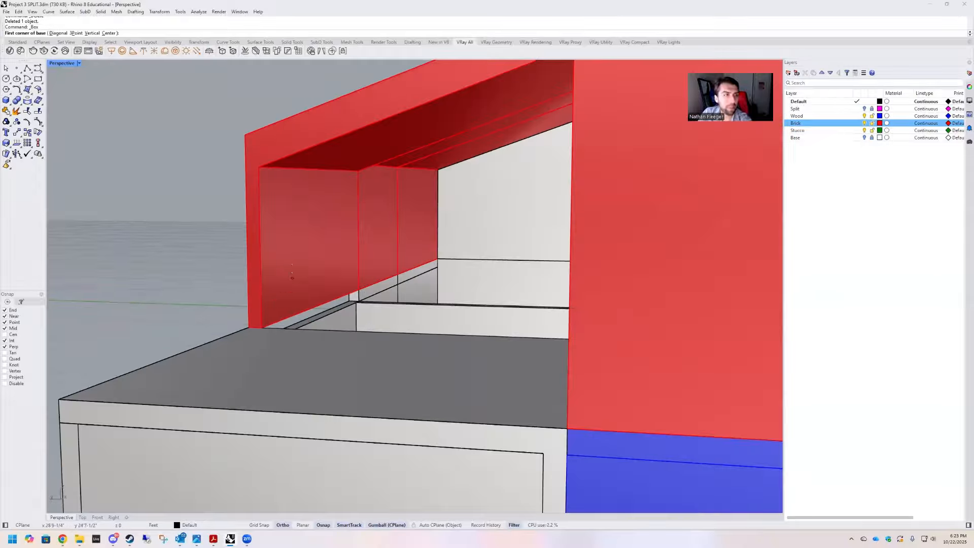
scroll(322, 265, up, 5)
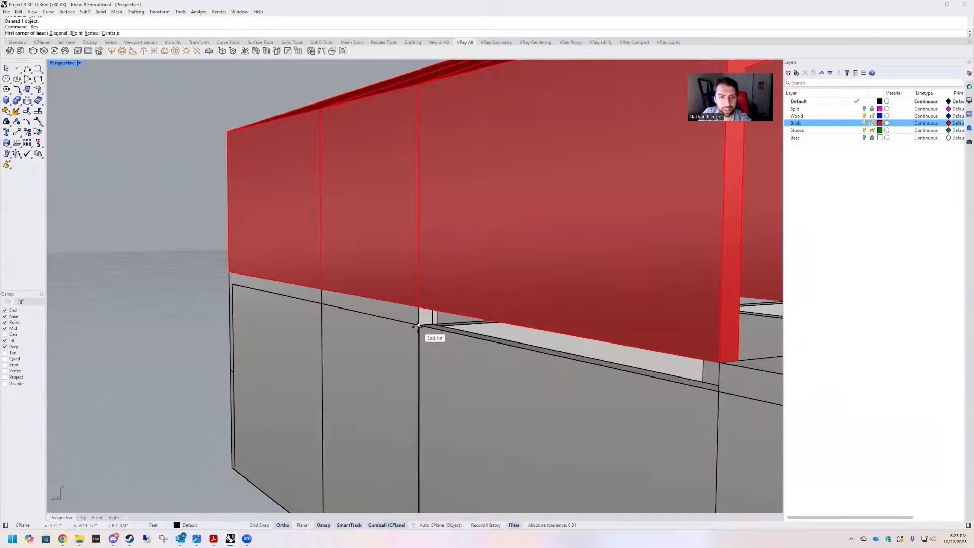
click(419, 327)
scroll(419, 326, down, 5)
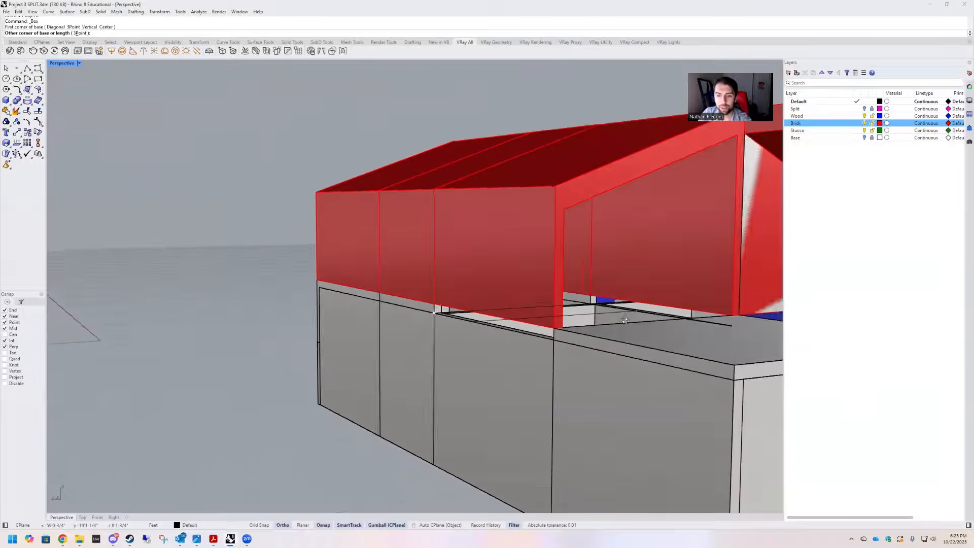
scroll(523, 303, up, 6)
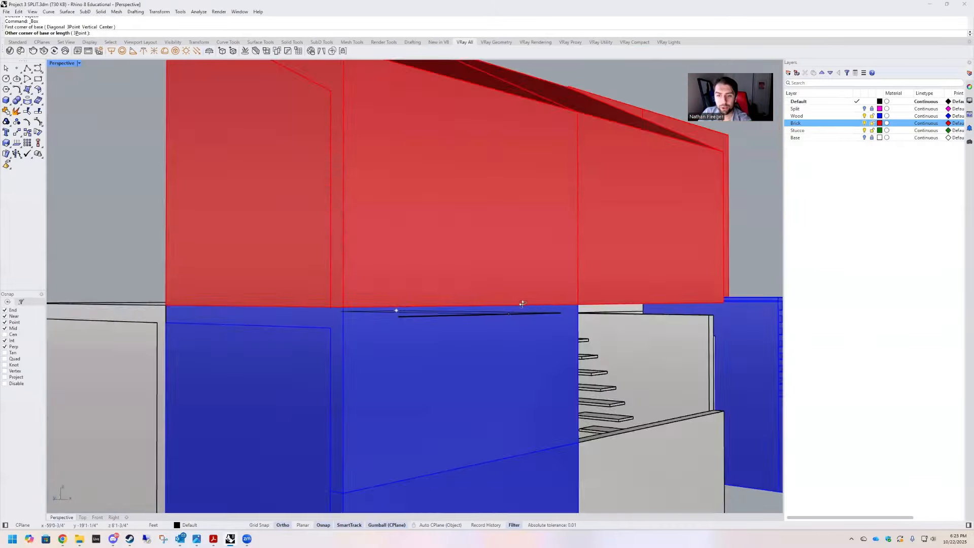
right_drag(523, 304, 448, 310)
right_drag(450, 272, 558, 213)
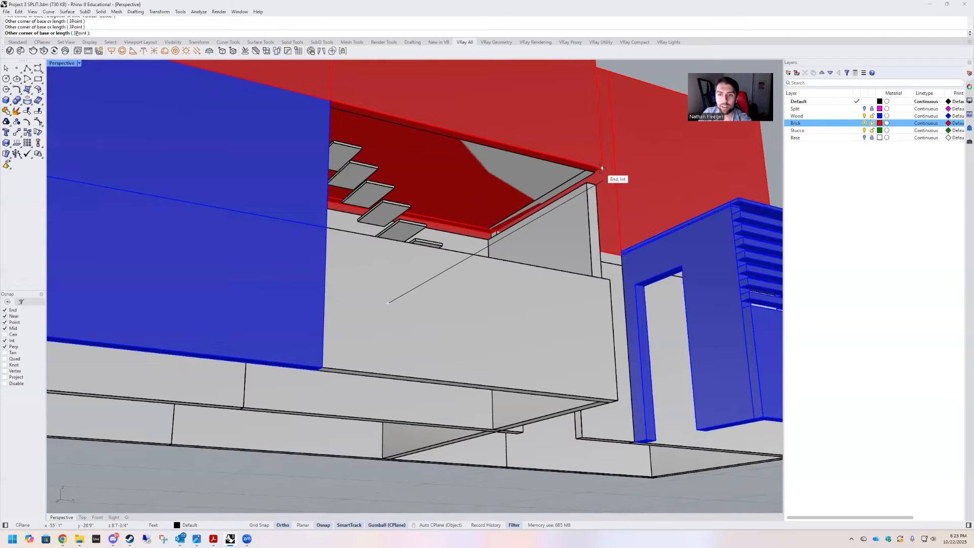
click(601, 168)
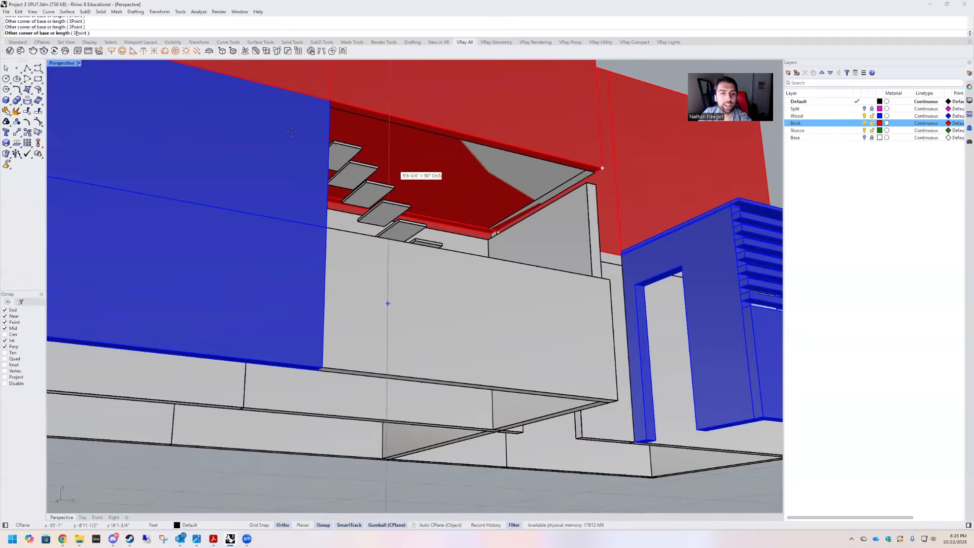
scroll(292, 132, down, 3)
right_drag(448, 183, 507, 222)
scroll(454, 128, up, 4)
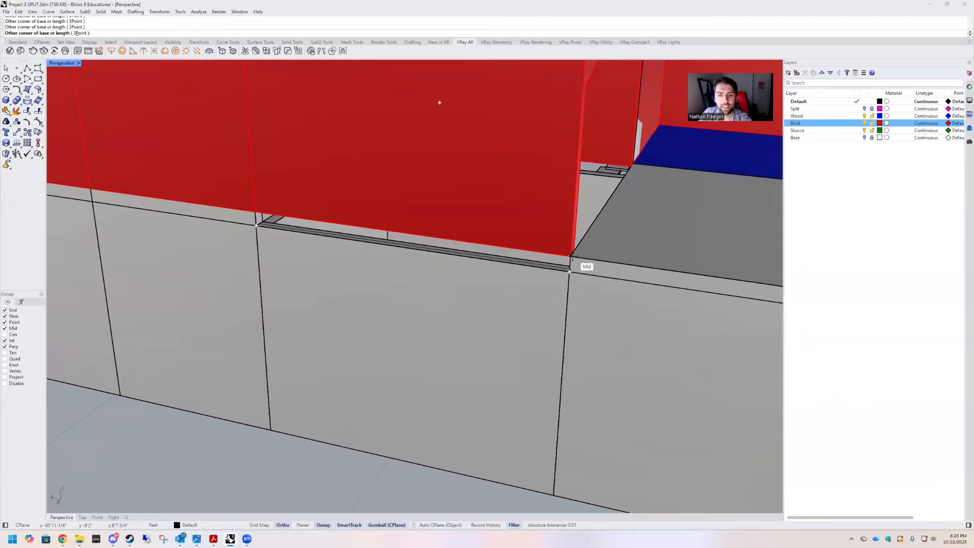
click(570, 256)
key(Return)
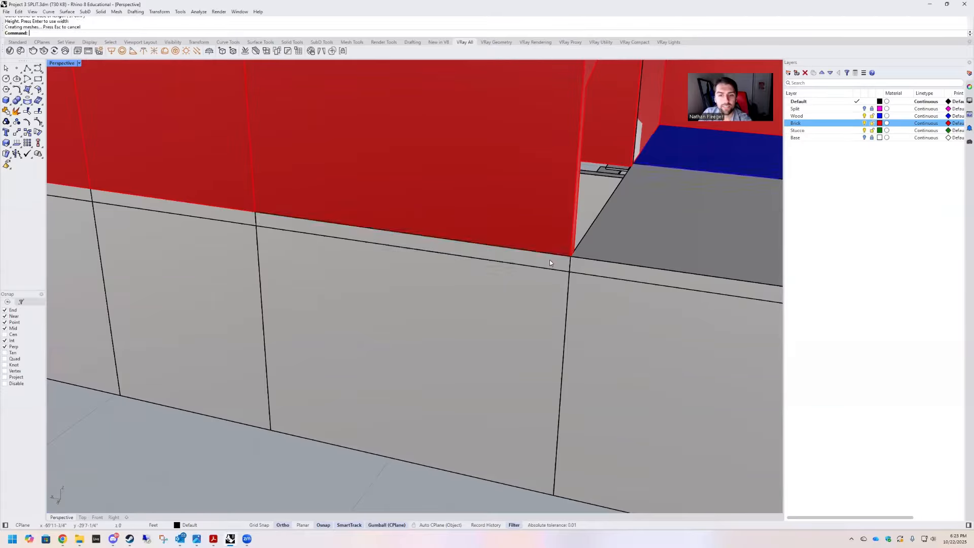
Check the new thin box along the outer wall's top edge below the Brick bay and delete it.
click(549, 260)
scroll(564, 261, down, 4)
right_drag(571, 261, 439, 259)
scroll(446, 249, up, 4)
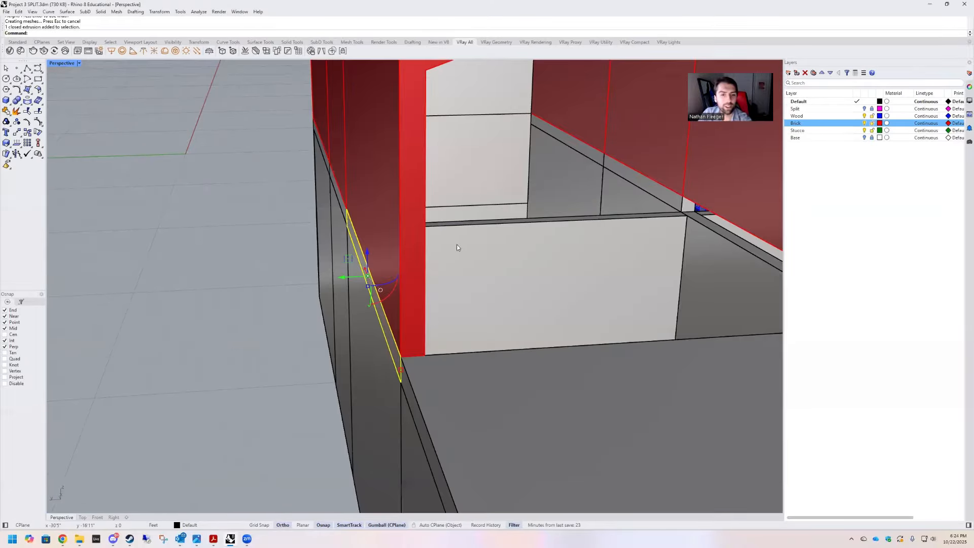
key(Delete)
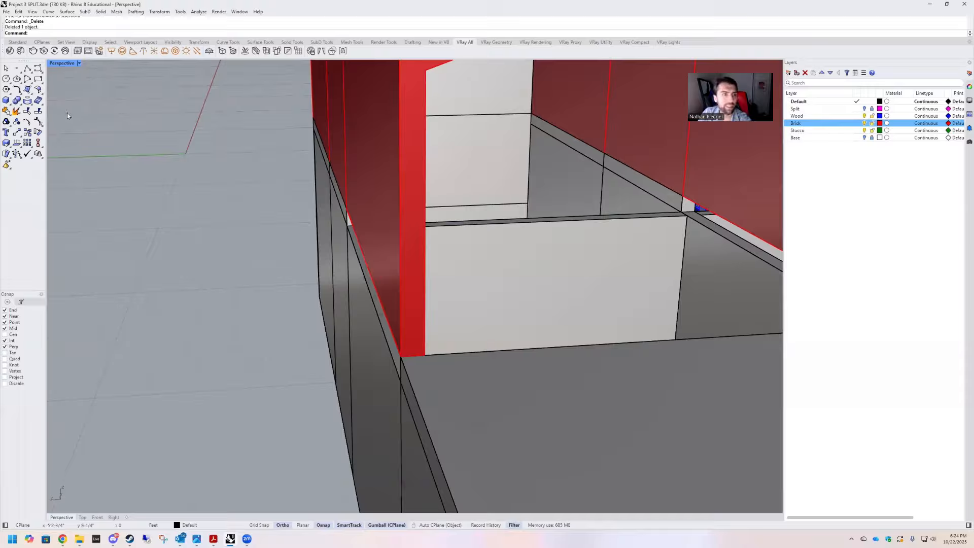
Draw a thin box as the missing floor slab under the hollow Brick bay, from the outer wall's top corner to the opposite wall's corner.
click(6, 101)
click(348, 224)
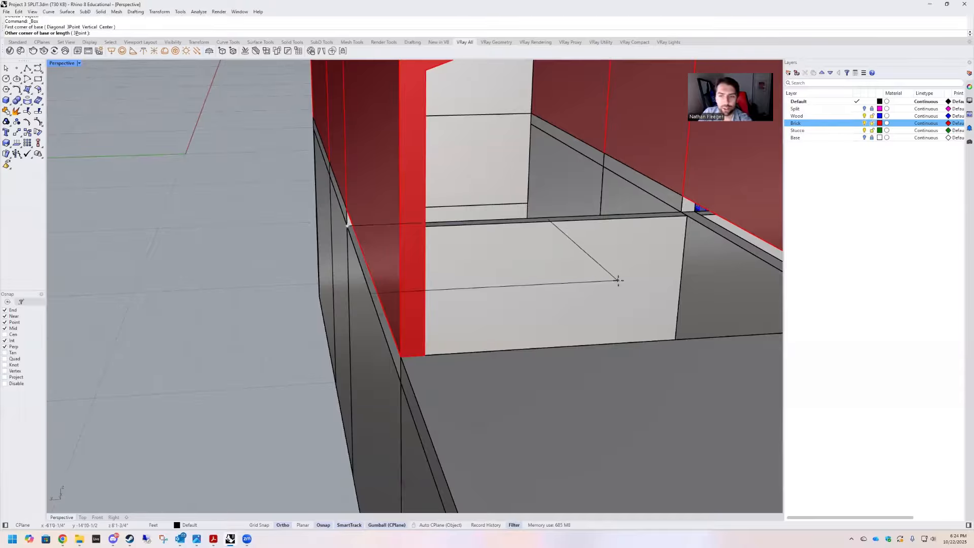
right_drag(619, 280, 494, 255)
scroll(482, 244, down, 10)
scroll(323, 193, up, 5)
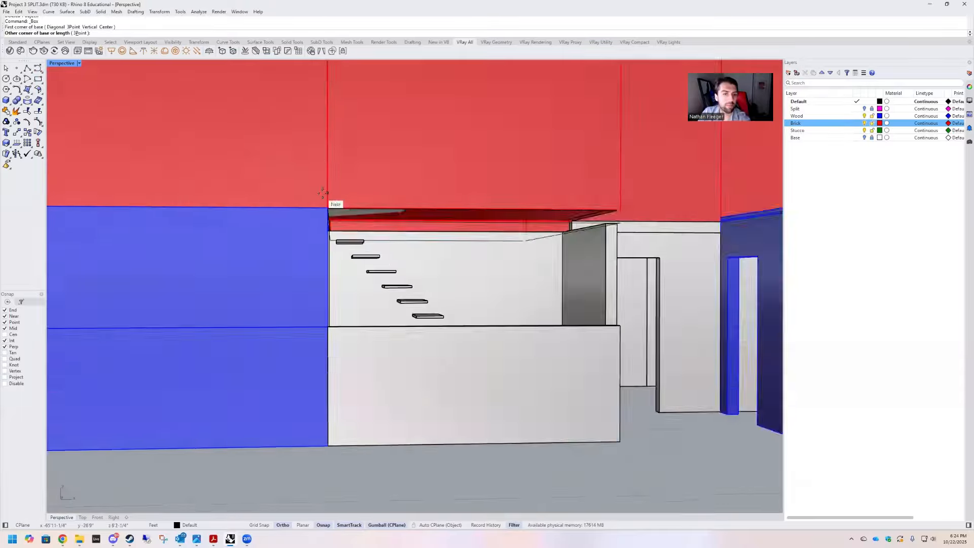
scroll(322, 193, up, 4)
click(335, 223)
click(334, 224)
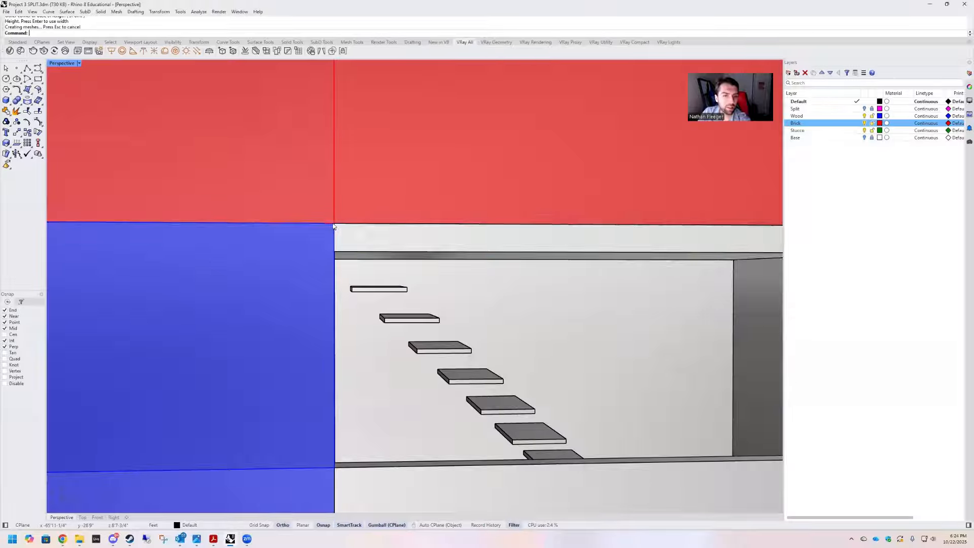
right_drag(334, 193, 456, 217)
click(536, 221)
scroll(458, 233, down, 5)
scroll(562, 218, up, 3)
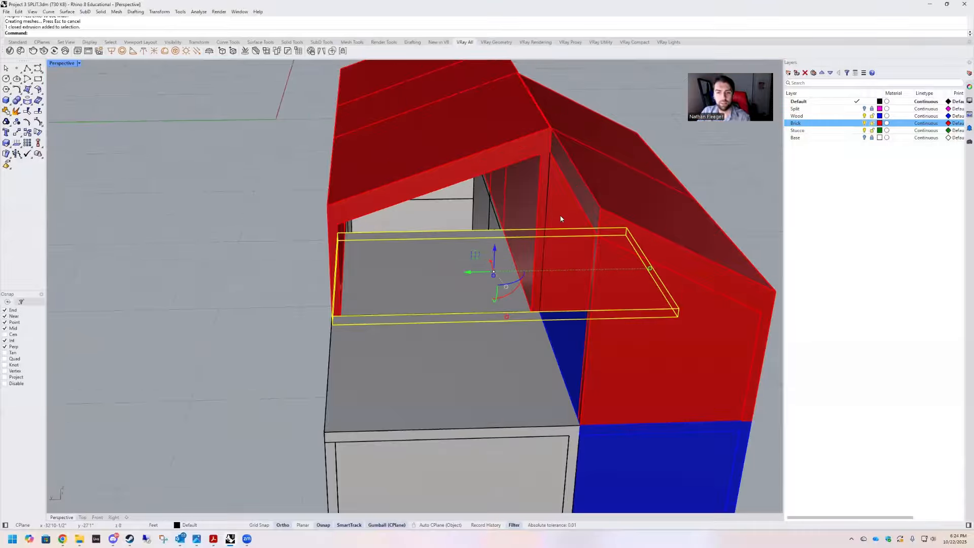
Subtract the inner white solid from the Brick upper bay at the slab's far side with BooleanDifference, using DeleteInput=No.
click(573, 224)
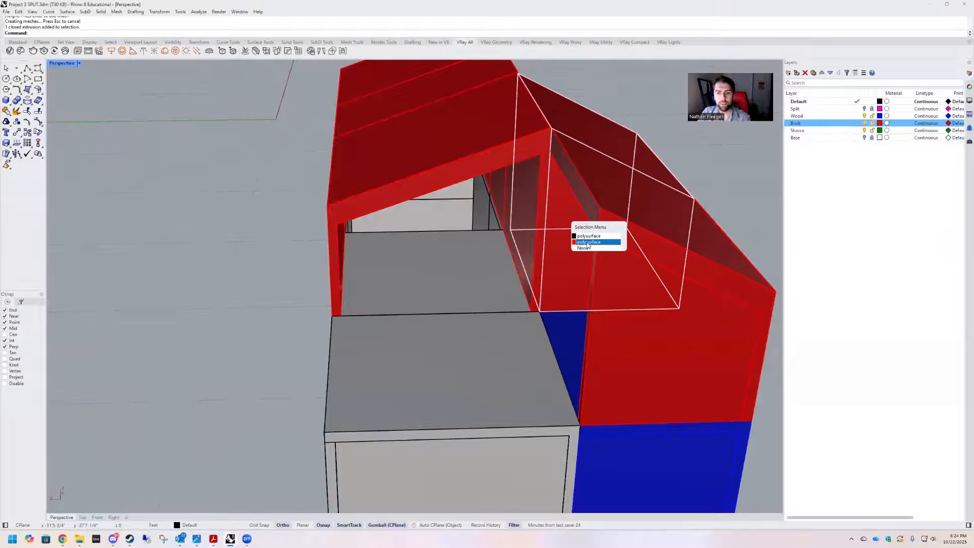
click(588, 237)
shift+click(614, 173)
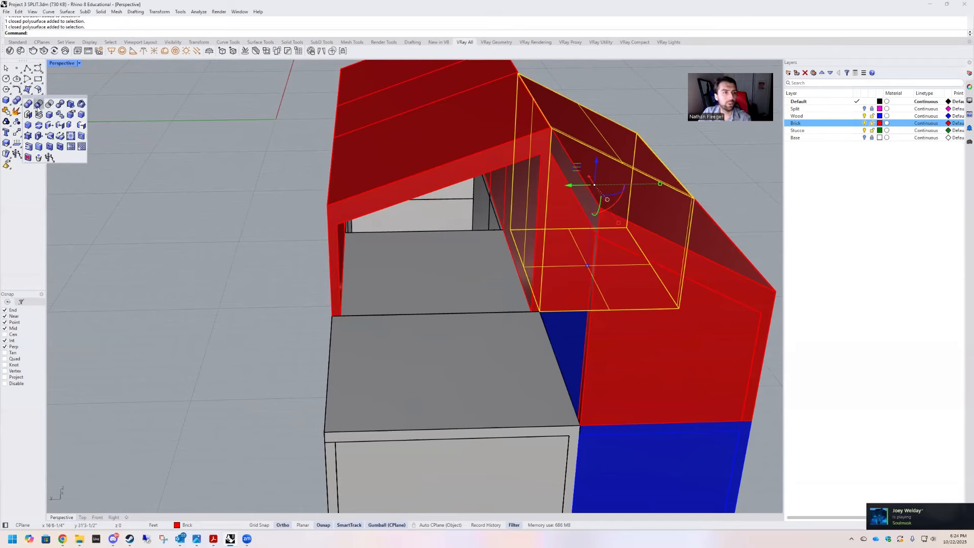
click(39, 104)
scroll(538, 302, up, 5)
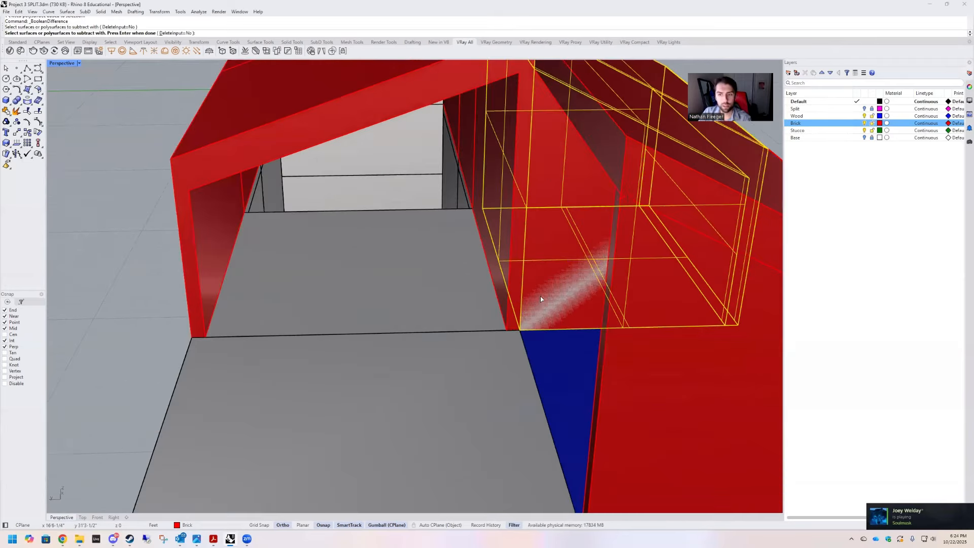
scroll(540, 297, down, 2)
scroll(501, 292, down, 5)
right_drag(500, 292, 526, 279)
key(Return)
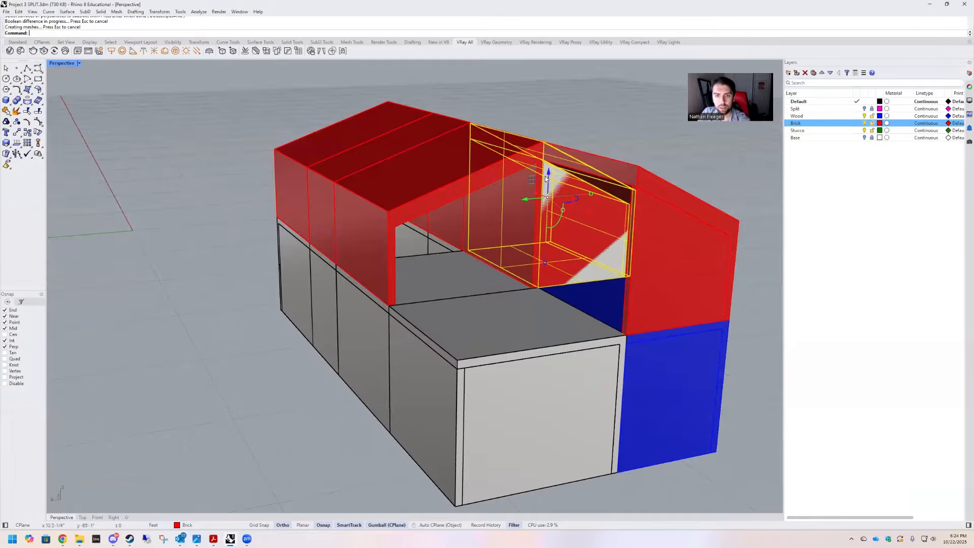
Delete the original Brick solid and the inner cutting solid left over in the far upper bay.
click(580, 140)
click(555, 179)
key(Delete)
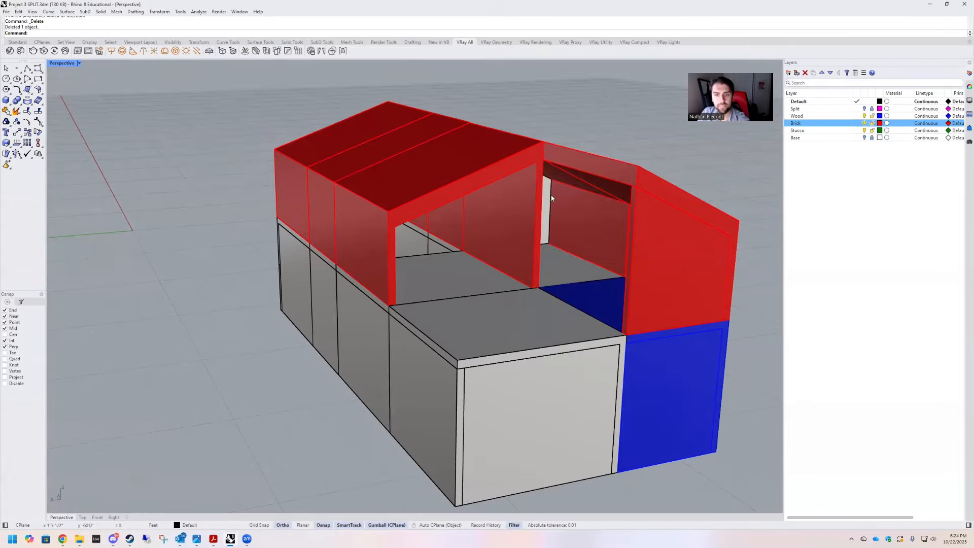
Move the new floor slab, together with the two hollow upper bay shells above it, to the Brick layer.
scroll(568, 193, up, 3)
right_drag(569, 193, 545, 221)
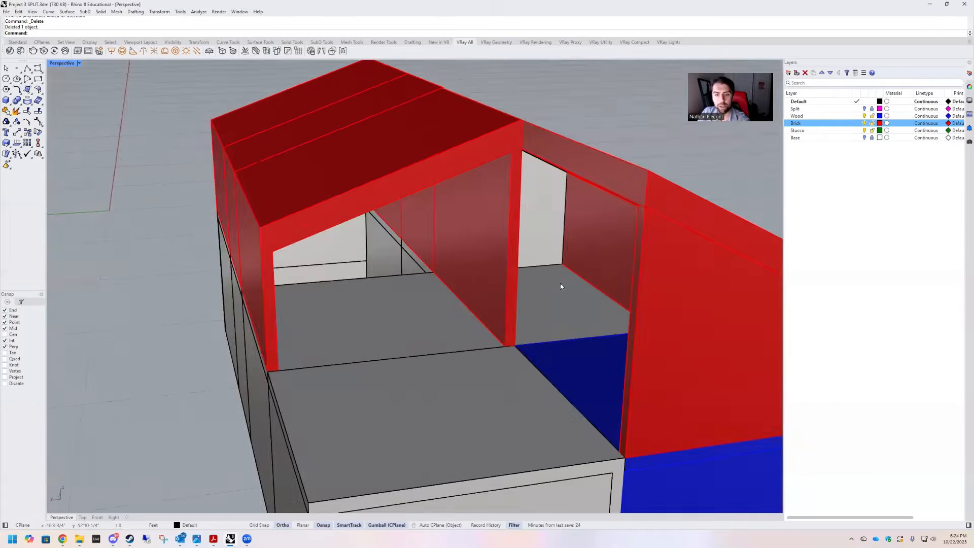
right_drag(560, 283, 541, 269)
click(541, 268)
scroll(514, 266, down, 2)
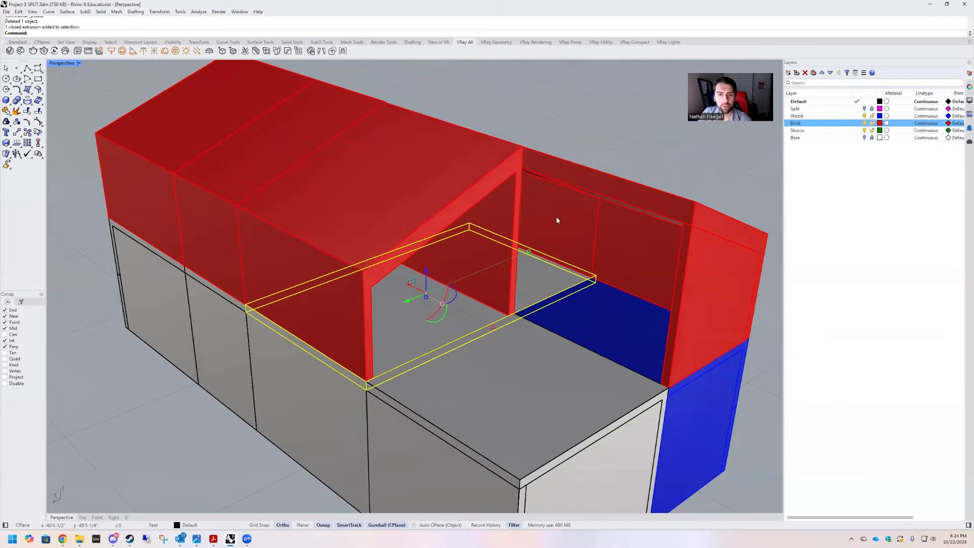
shift+click(517, 221)
shift+click(557, 217)
right_click(828, 125)
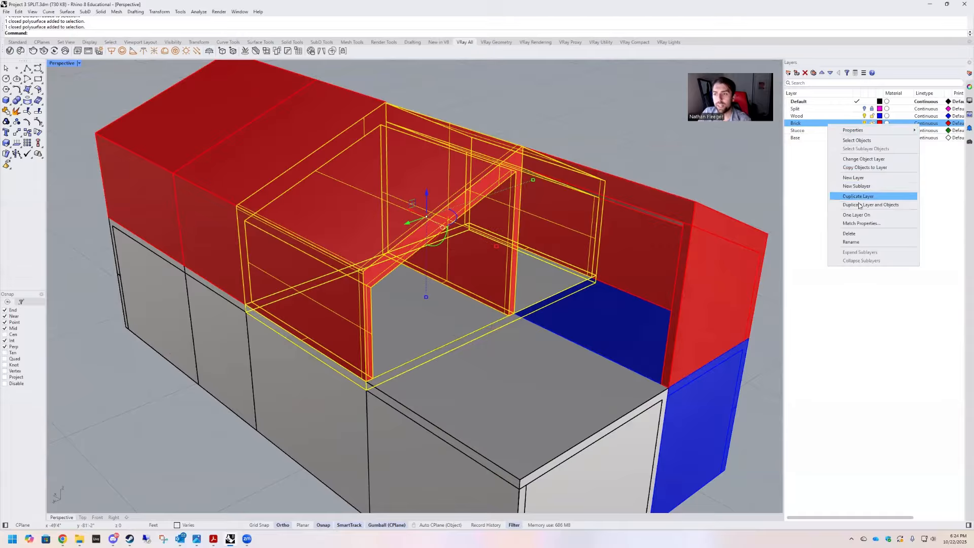
click(864, 160)
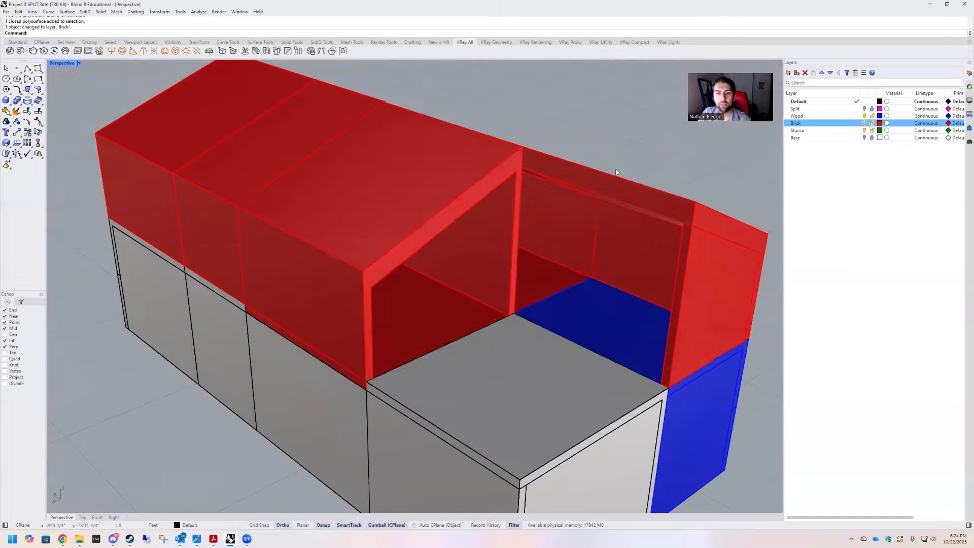
Draw a 3 ft high parapet box along the terrace's outer side edge, from the Brick bay to the front corner.
right_drag(594, 206, 103, 59)
click(6, 100)
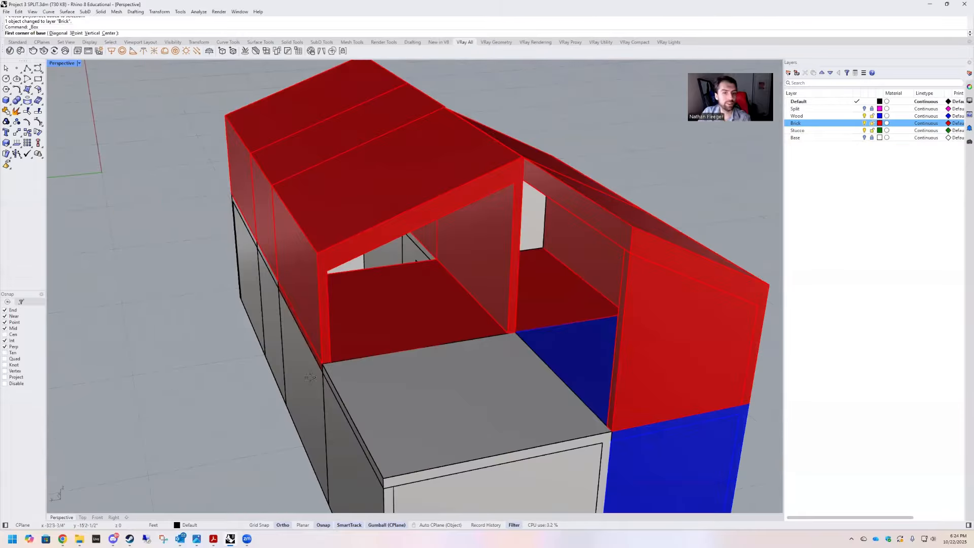
scroll(325, 376, up, 3)
click(321, 361)
scroll(322, 362, down, 4)
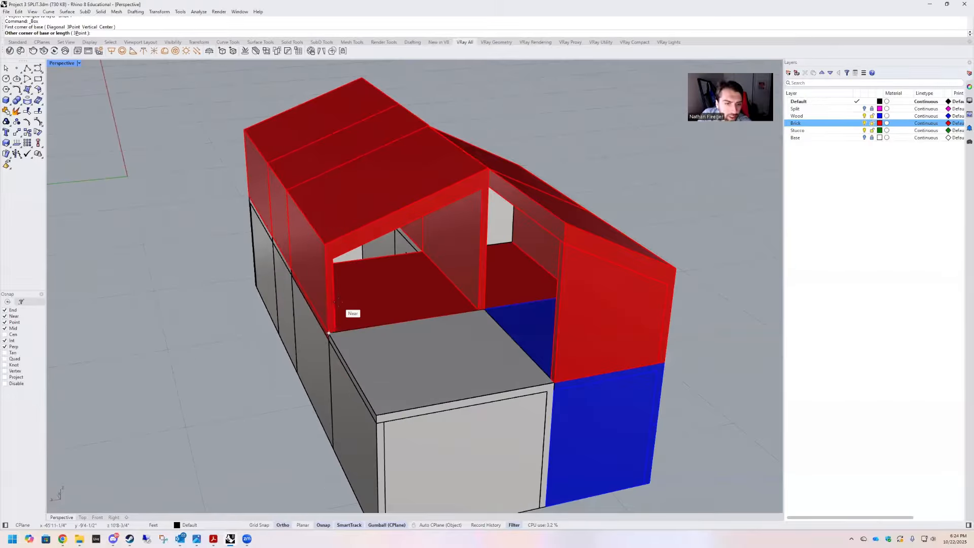
click(381, 411)
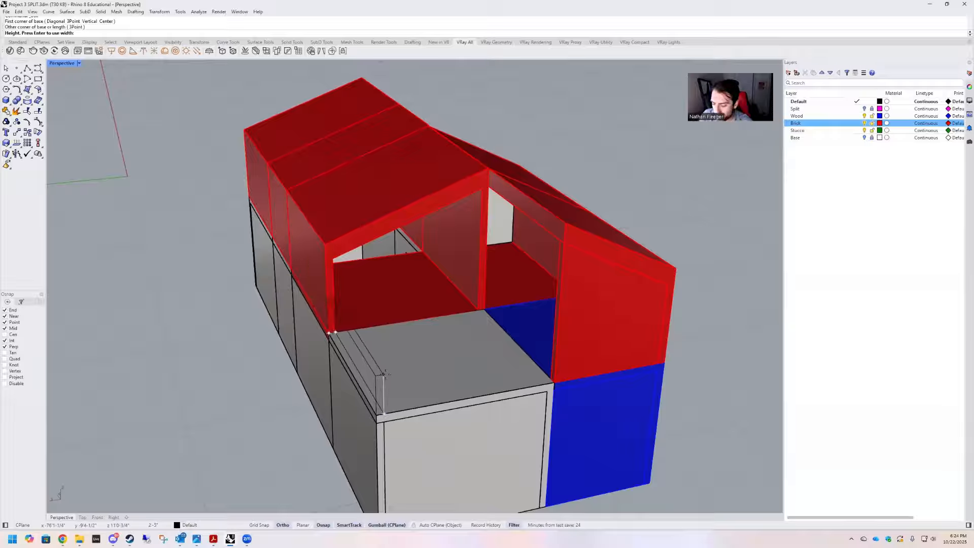
text(3)
key(Return)
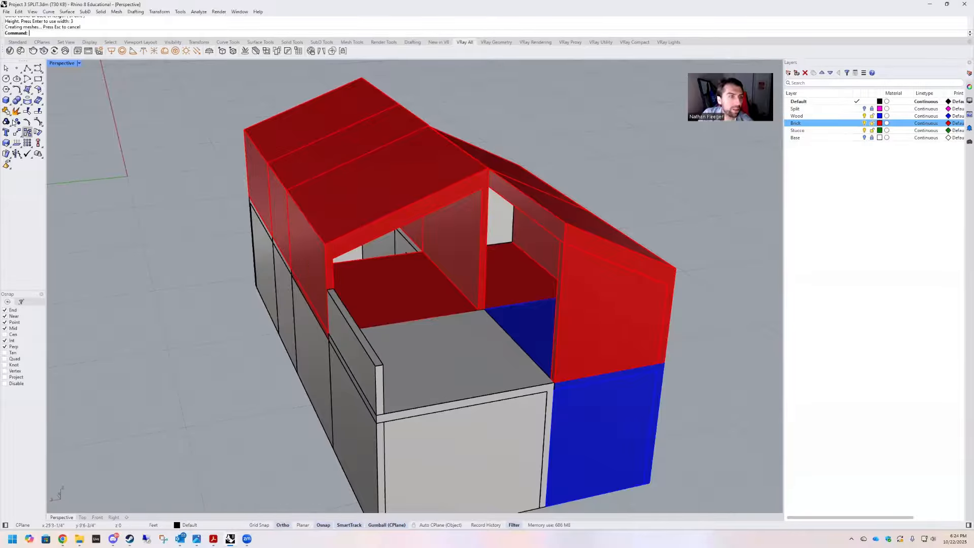
Draw a second parapet box along the terrace's front edge, from the side parapet to the Brick wall, matching the side parapet's height.
click(6, 101)
scroll(533, 381, up, 2)
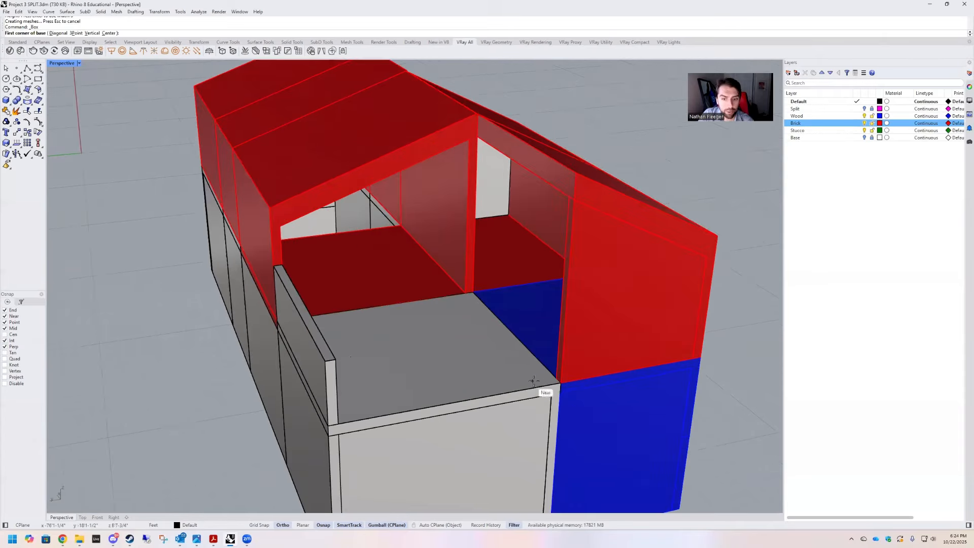
click(335, 359)
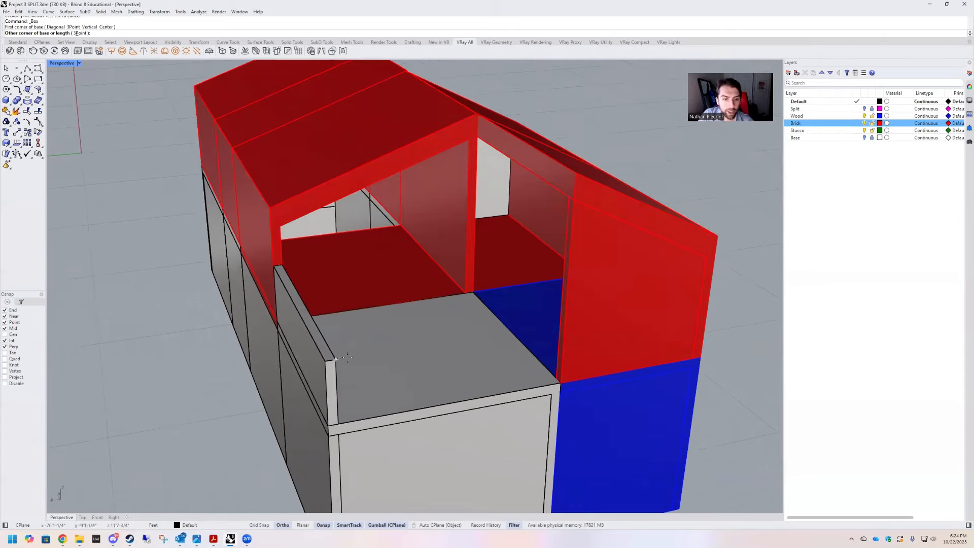
click(556, 378)
key(Return)
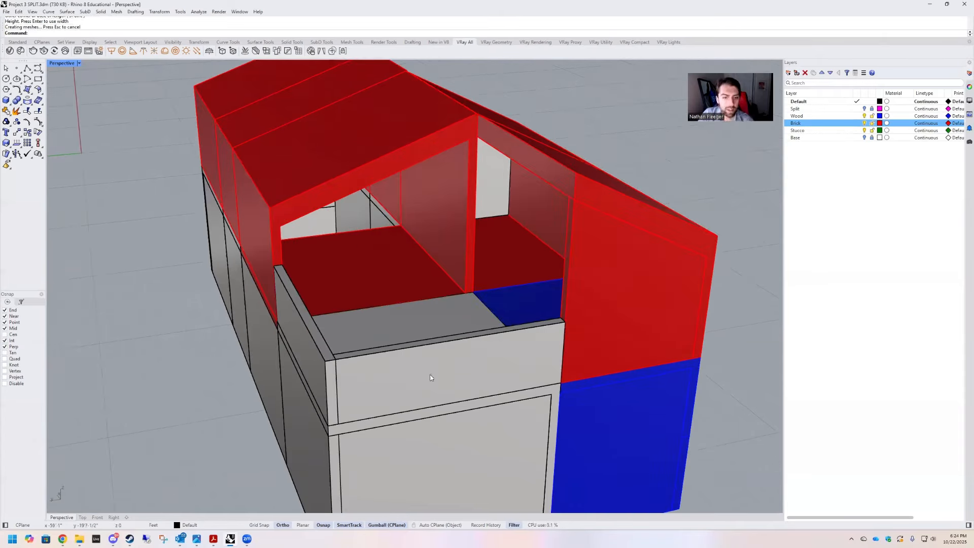
Move the two terrace parapets to the Stucco layer, leaving the lower bay out of the selection.
scroll(418, 326, down, 4)
click(342, 326)
shift+click(387, 357)
shift+click(377, 330)
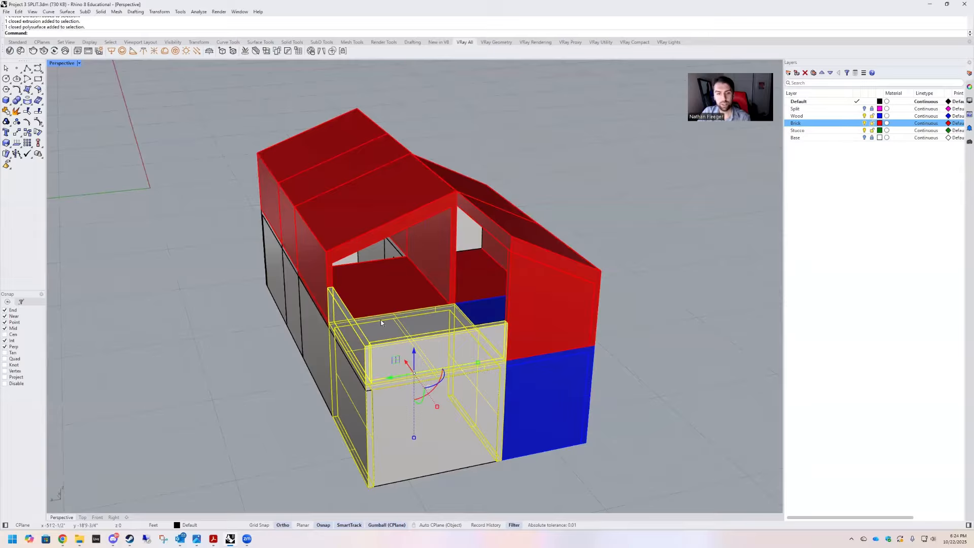
ctrl+click(376, 330)
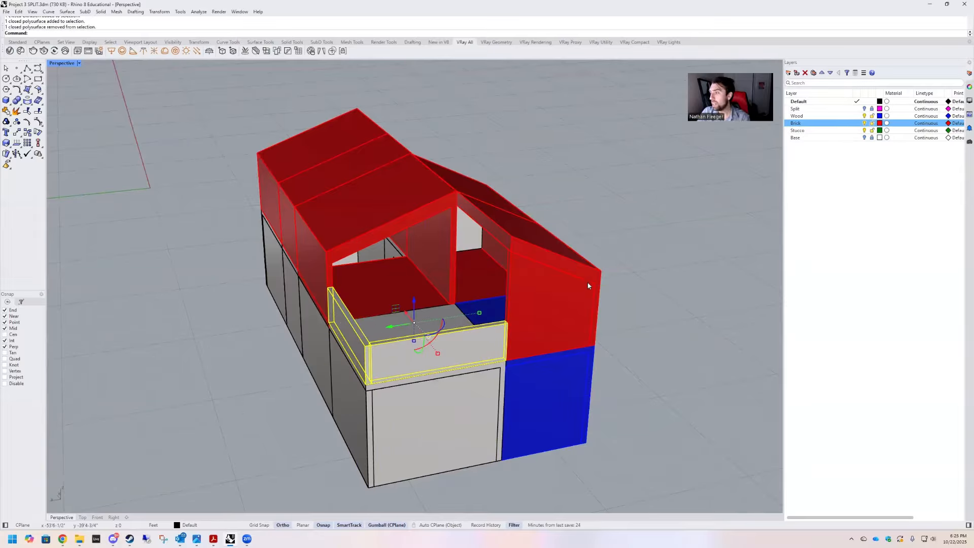
click(840, 129)
right_click(839, 130)
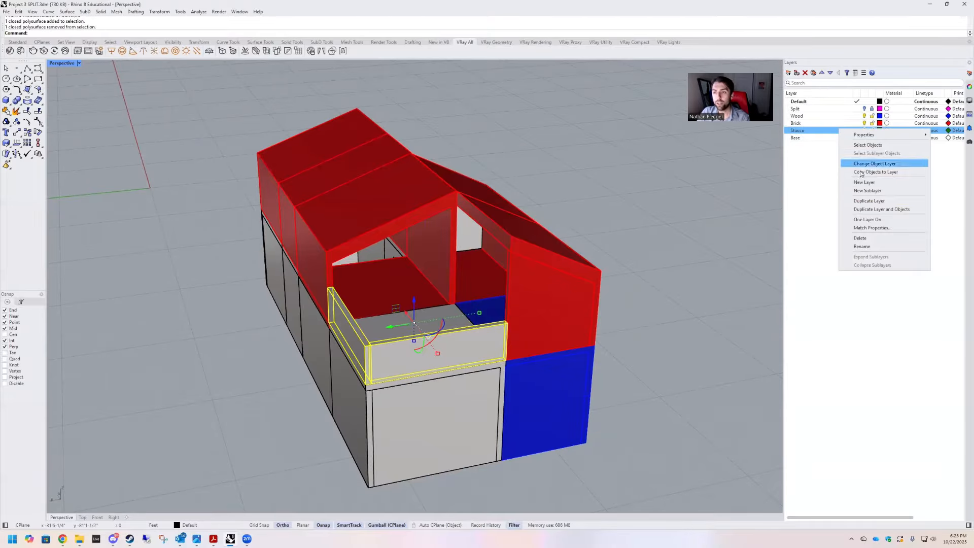
click(875, 163)
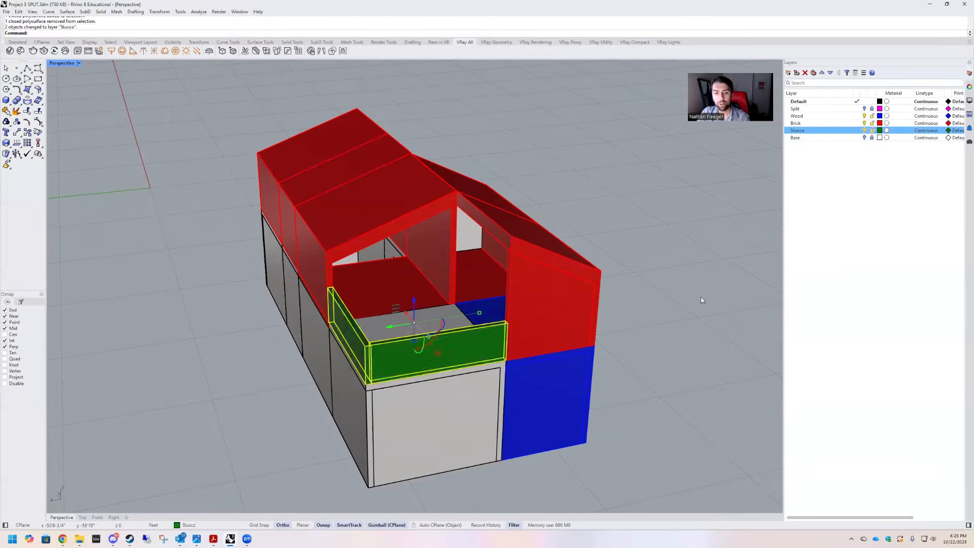
Move the lower corner bay's shell and its front infill wall below the parapets to the Brick layer.
click(358, 418)
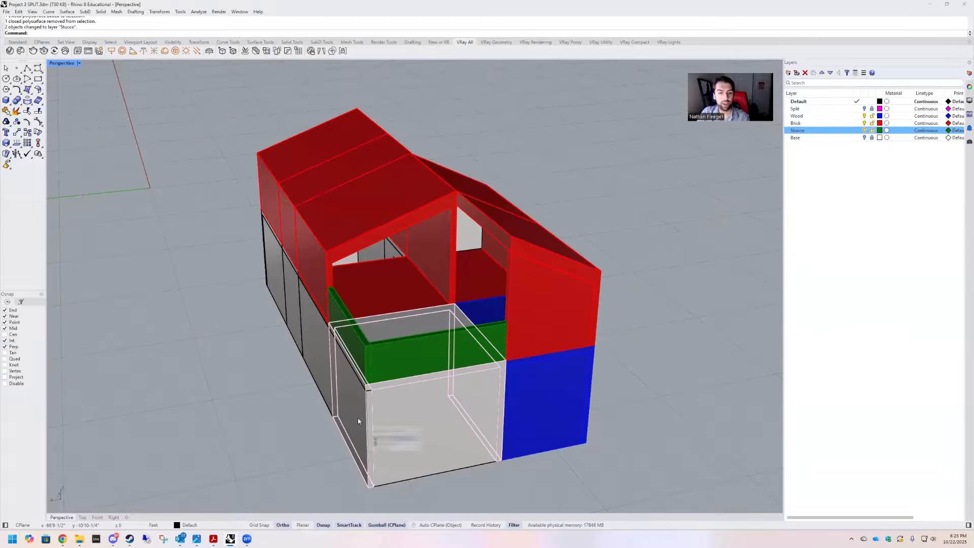
click(385, 437)
shift+click(468, 392)
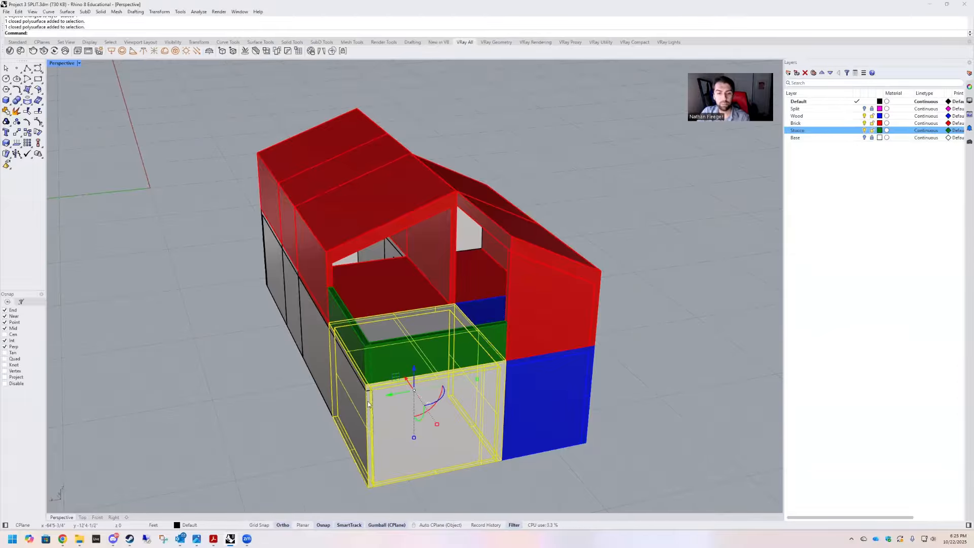
click(826, 138)
right_click(824, 137)
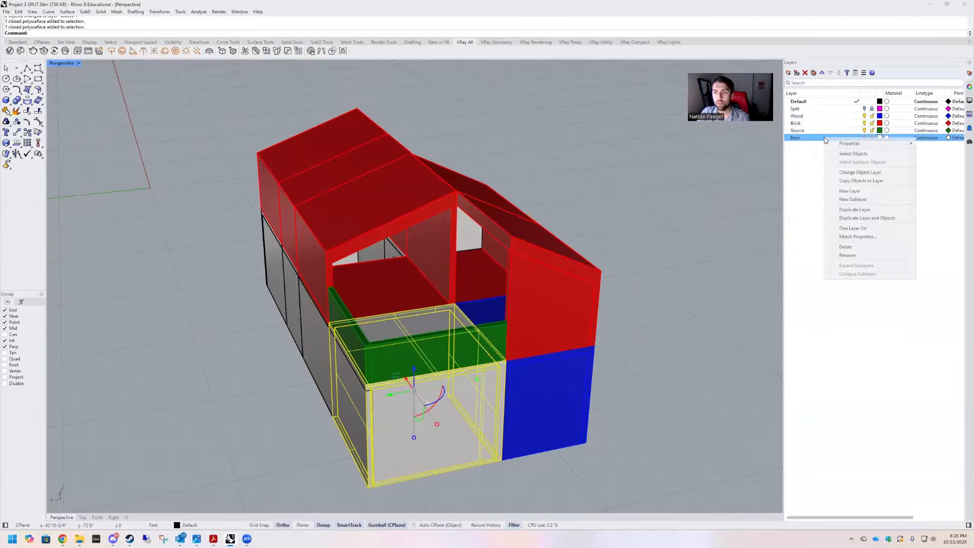
right_click(810, 126)
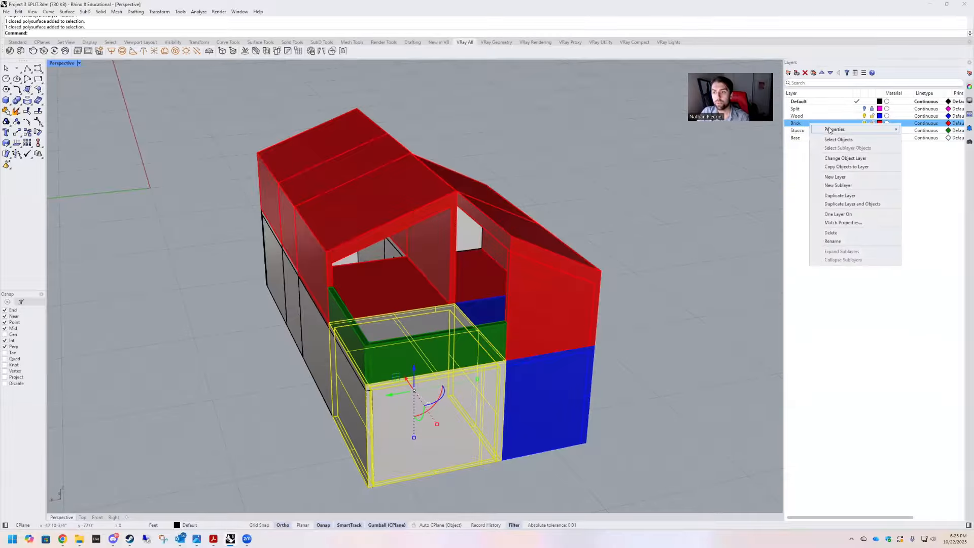
click(841, 161)
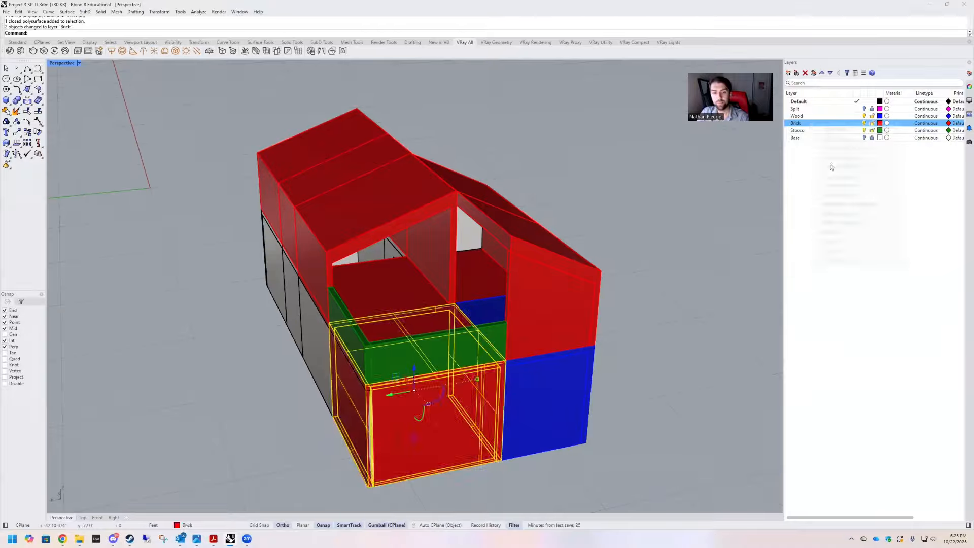
click(637, 264)
Stretch the low white wall beside the Wood lower bay with Scale1D up to the underside of the Brick upper volume.
right_drag(638, 264, 604, 313)
click(489, 388)
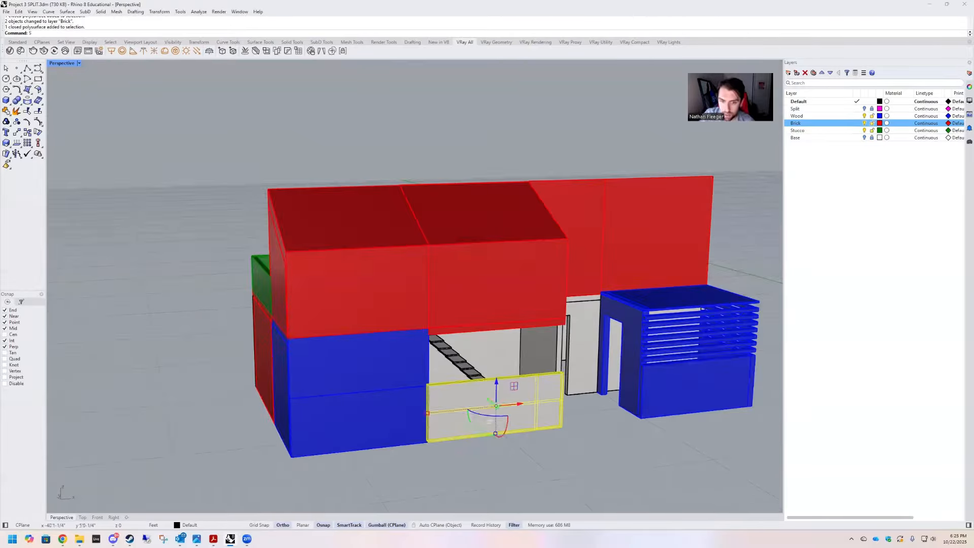
text(cale1D)
key(Return)
scroll(583, 403, up, 6)
click(551, 346)
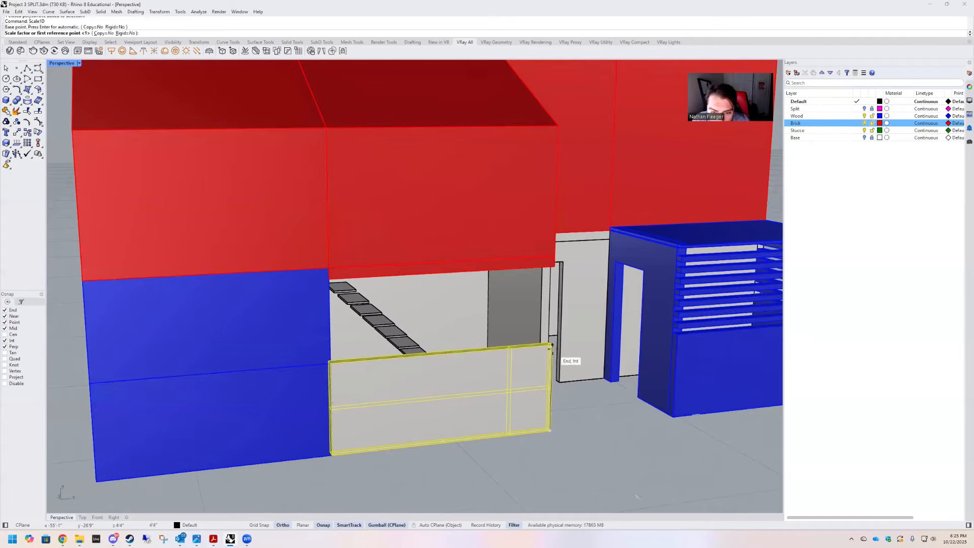
click(551, 346)
click(552, 267)
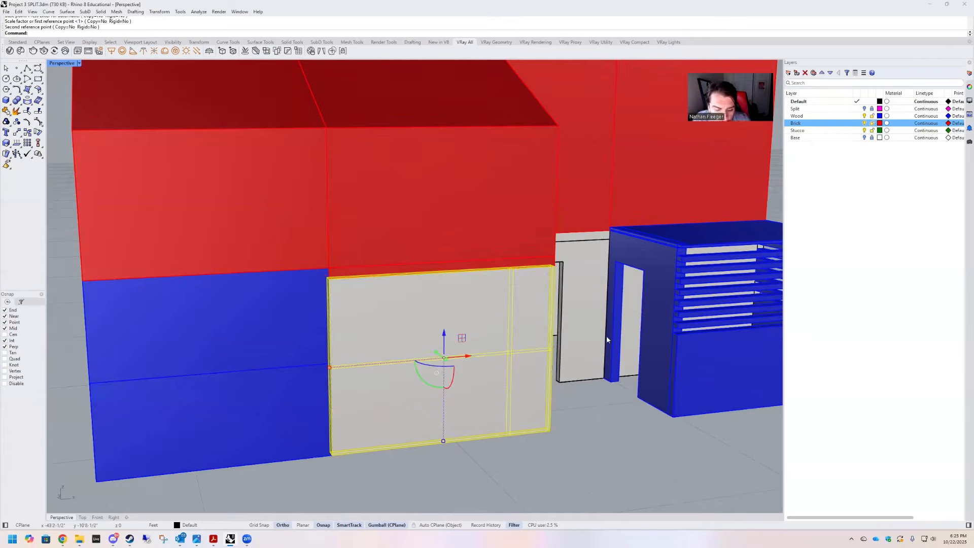
Move the white ground-floor walls around the doorway recess, along the opposite long side and at the gable end to the Stucco layer.
right_drag(607, 339, 490, 320)
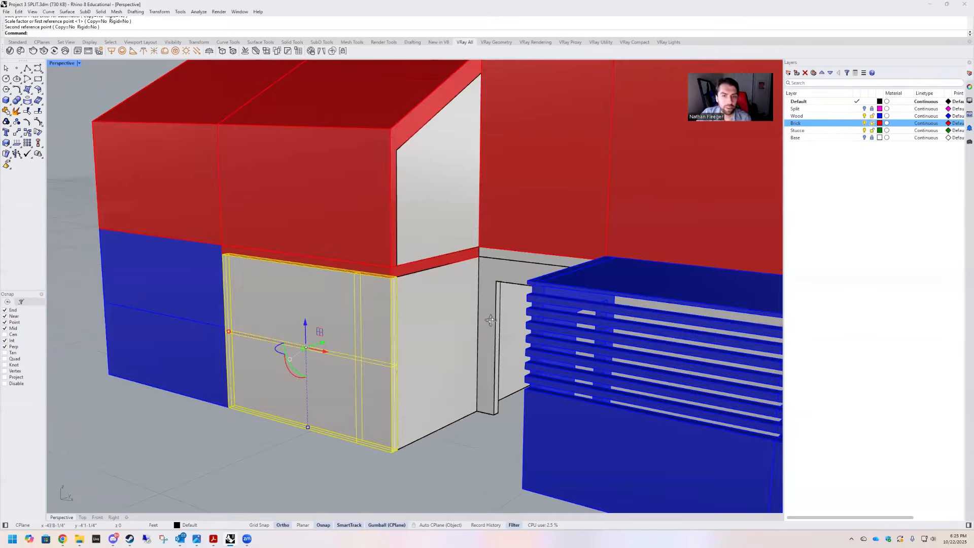
right_drag(454, 286, 544, 280)
shift+click(473, 302)
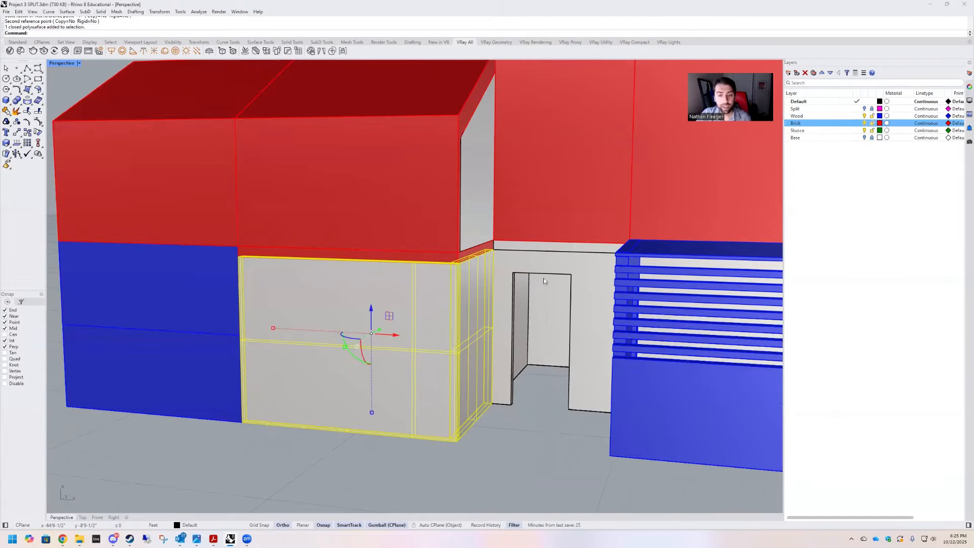
shift+click(535, 314)
click(563, 302)
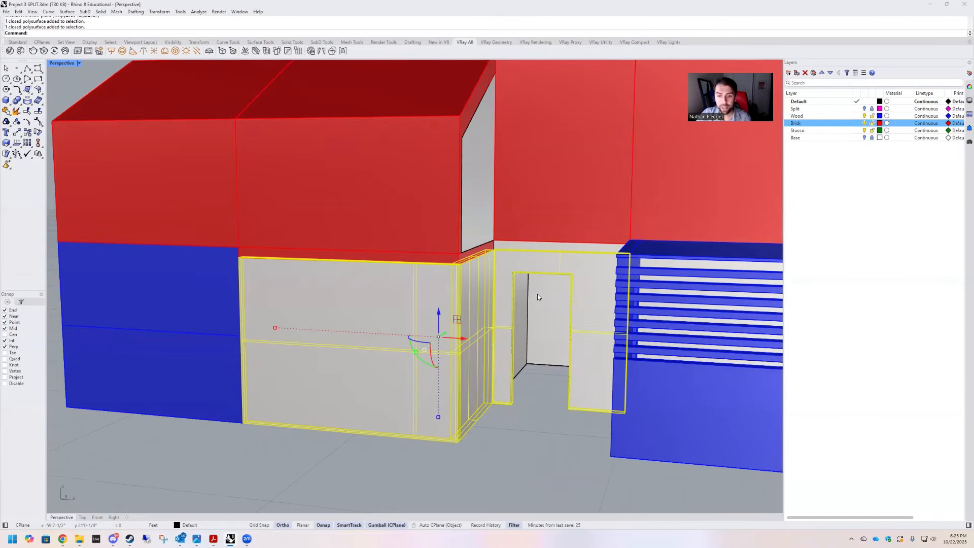
shift+click(538, 294)
click(562, 312)
shift+click(562, 312)
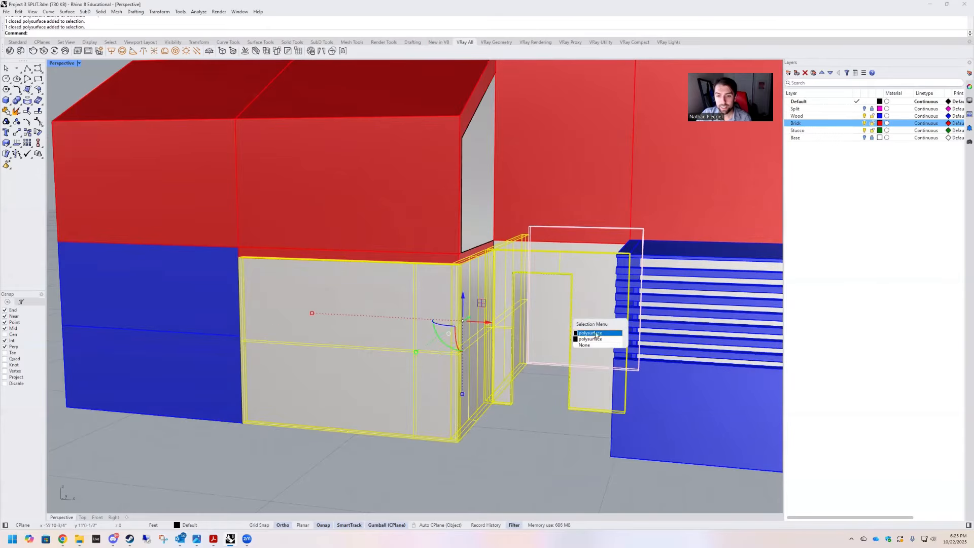
click(597, 333)
scroll(563, 280, down, 3)
right_drag(539, 280, 599, 362)
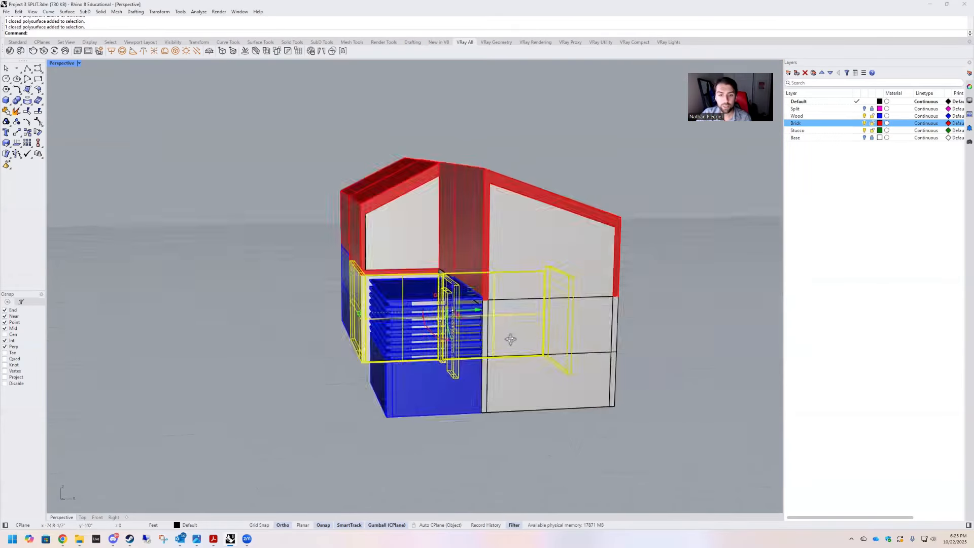
right_drag(511, 340, 424, 324)
shift+click(424, 324)
shift+click(238, 327)
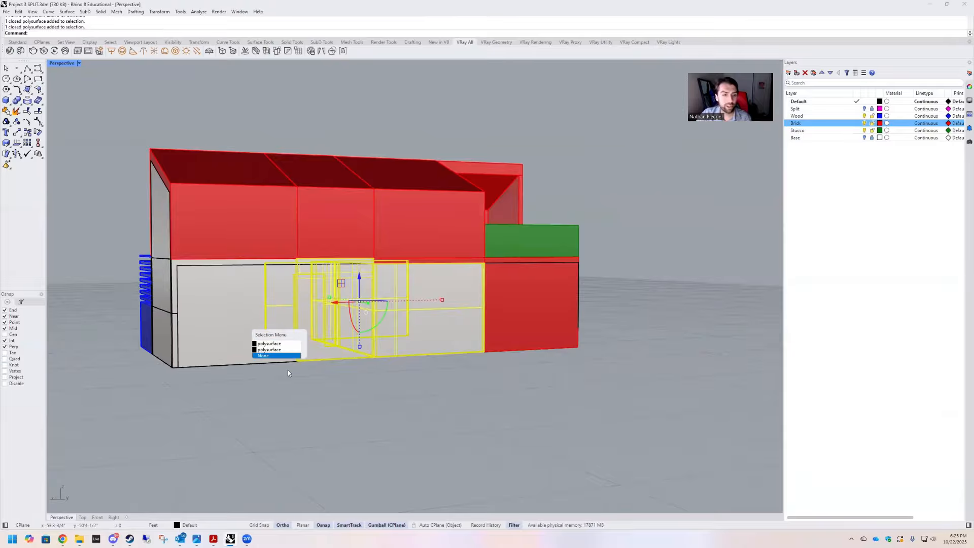
click(269, 350)
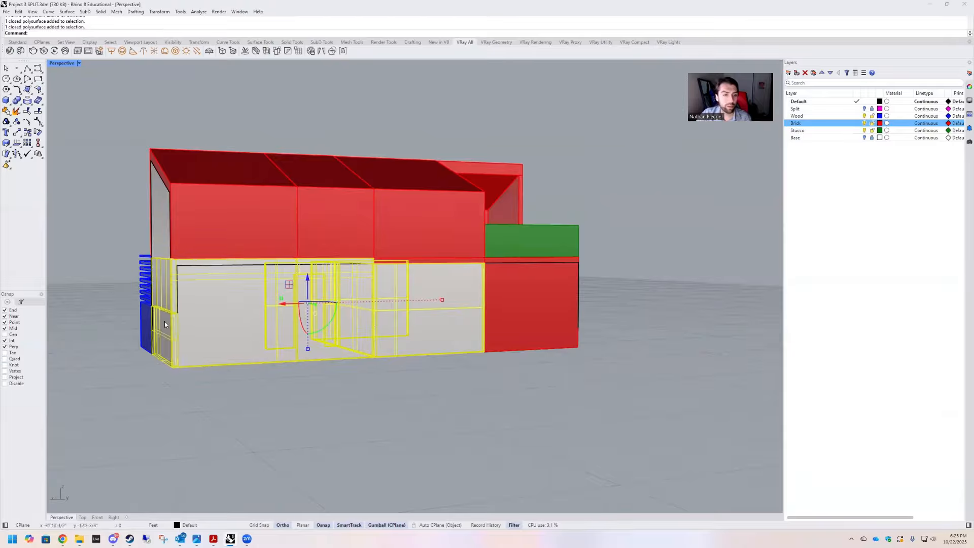
scroll(354, 273, down, 5)
right_drag(354, 273, 662, 276)
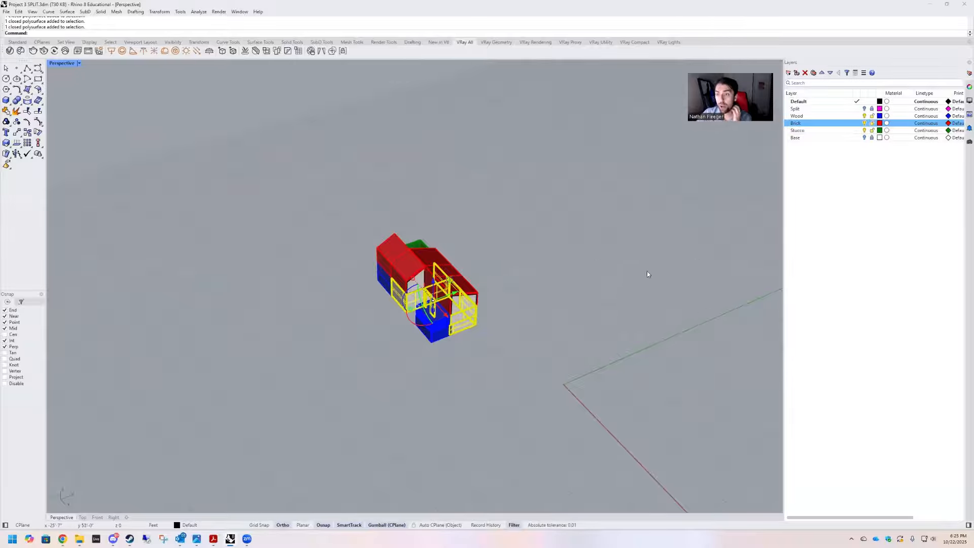
scroll(408, 306, up, 3)
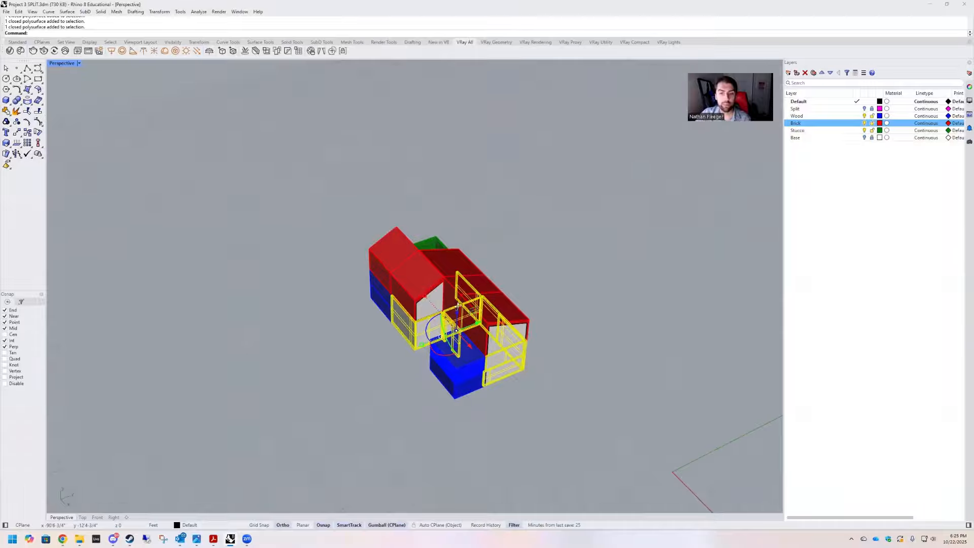
scroll(409, 306, up, 5)
right_click(821, 132)
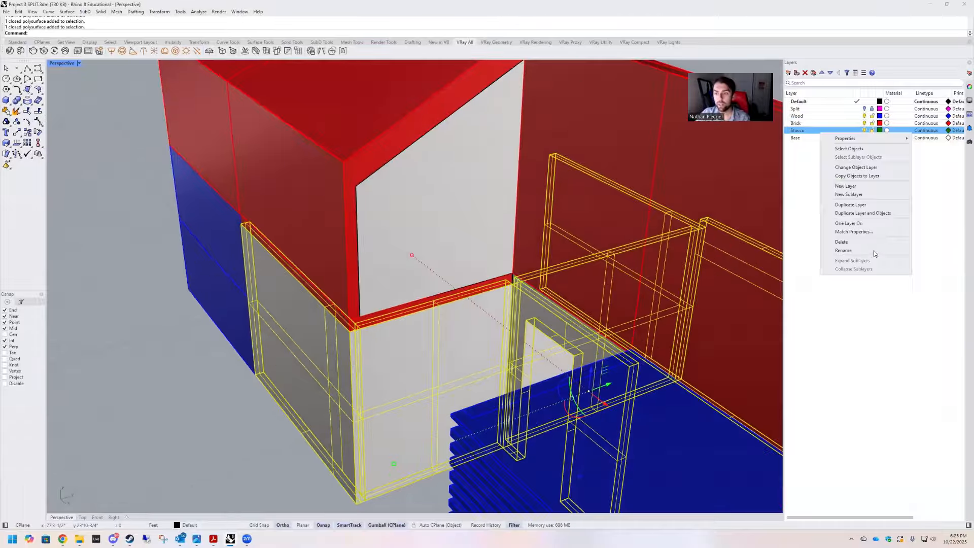
click(856, 168)
Move the two white gable infill walls of the upper volumes to the Brick layer.
scroll(467, 286, down, 2)
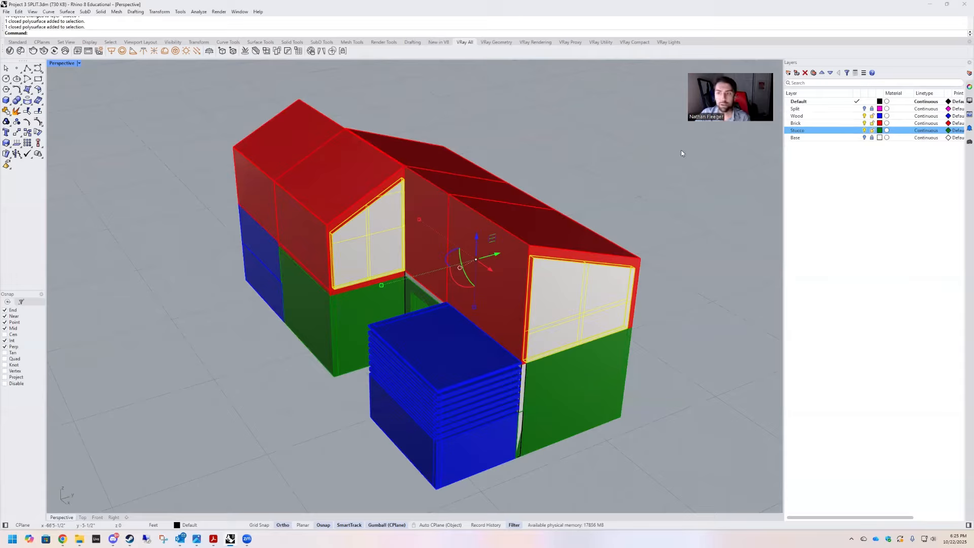
right_click(845, 122)
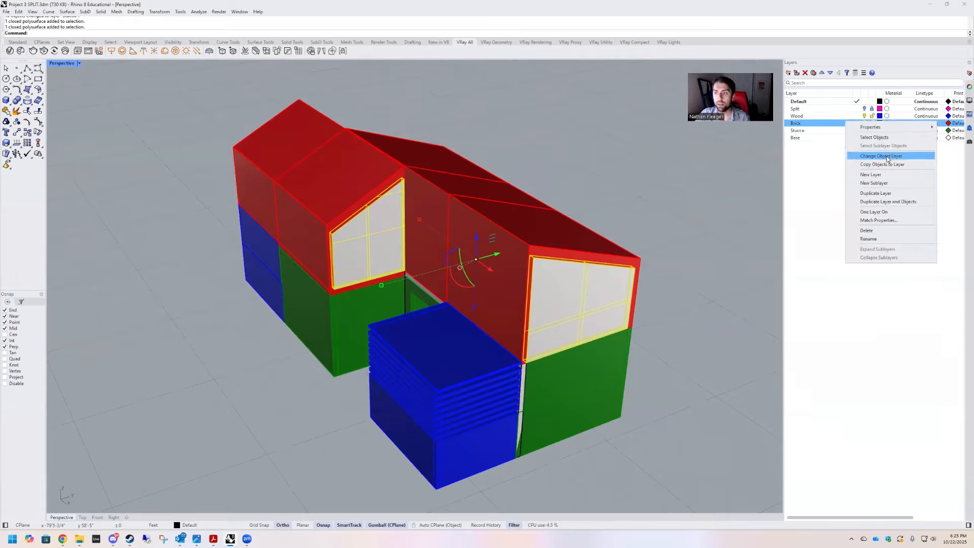
click(887, 157)
Delete the leftover white wall behind the Stucco doorway wall, between the corner bay and the slatted Wood bay.
scroll(427, 290, up, 3)
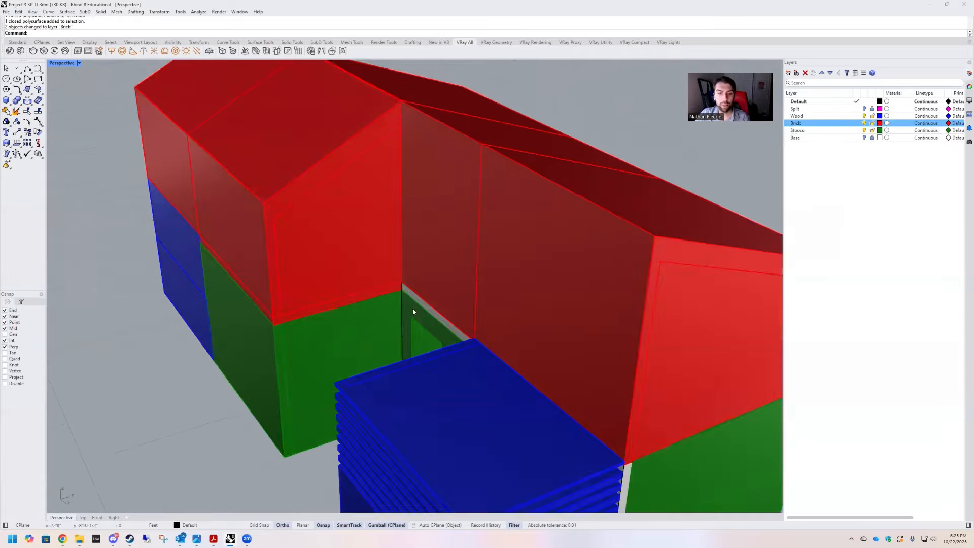
scroll(413, 311, up, 2)
click(439, 326)
key(Delete)
Move the white wall between the slatted Wood bay and the Stucco end volume to the Stucco layer.
right_drag(433, 298, 463, 215)
scroll(463, 215, down, 6)
scroll(546, 206, up, 7)
right_drag(546, 206, 491, 190)
click(469, 181)
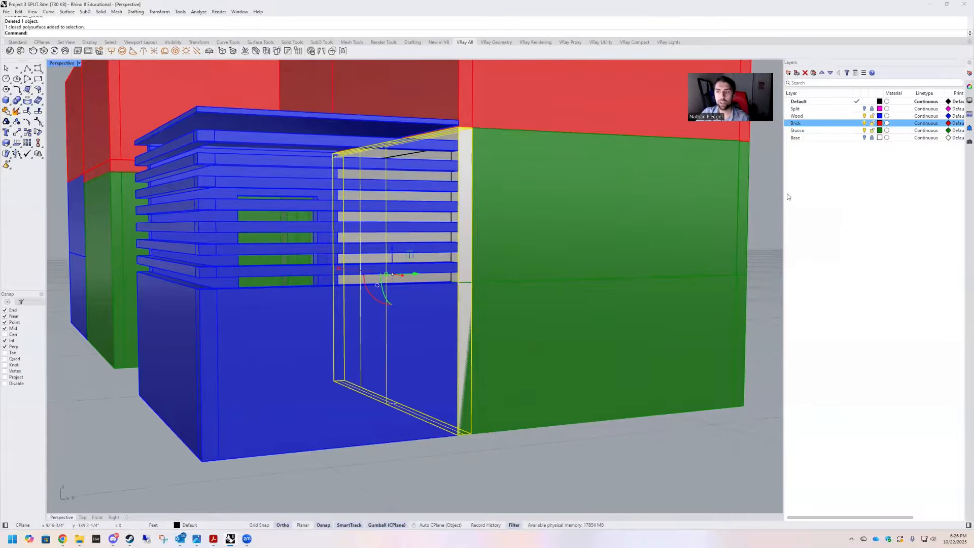
right_click(836, 133)
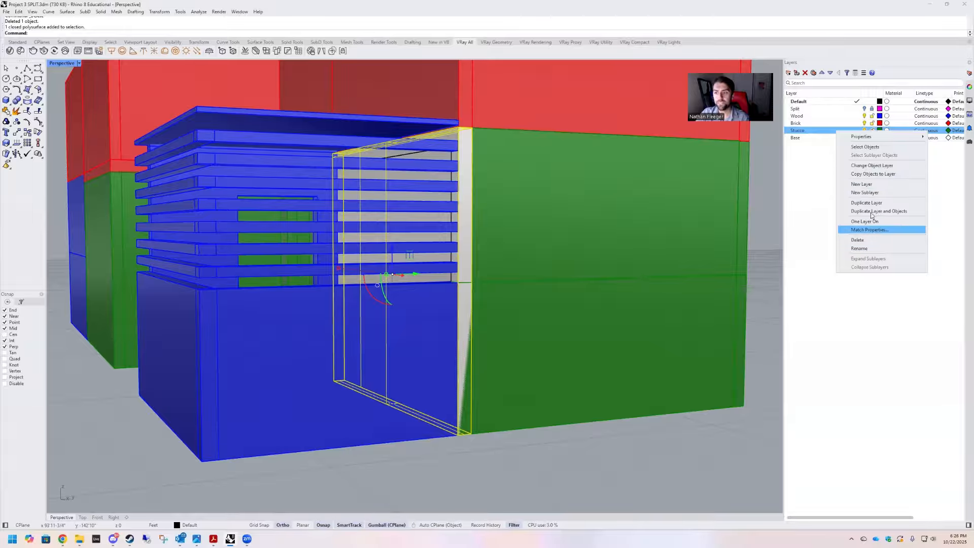
click(867, 166)
Stretch the Stucco doorway wall with Scale1D from its base up to the underside of the Brick upper volume.
scroll(507, 193, down, 6)
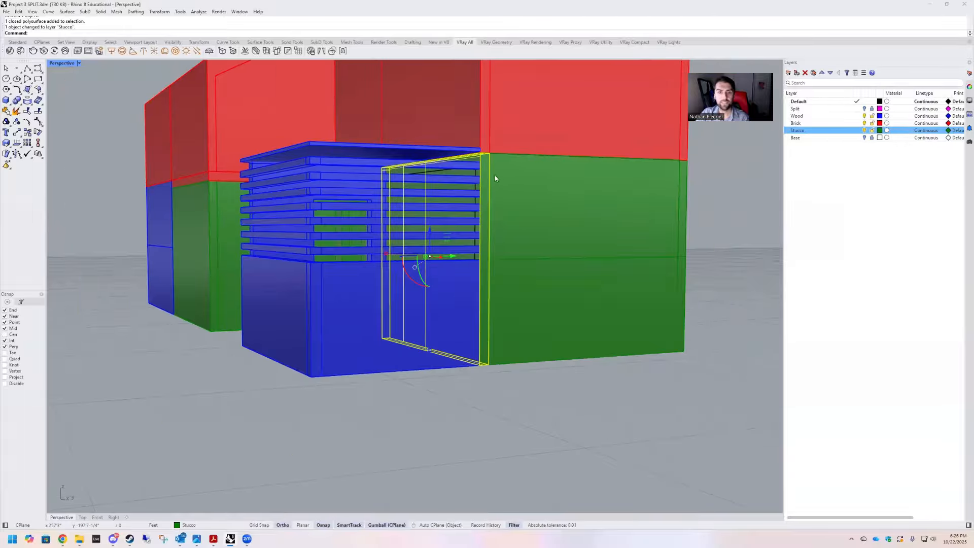
mouse_move(550, 206)
right_down()
mouse_move(524, 287)
mouse_move(550, 215)
right_up()
click(523, 287)
scroll(530, 217, up, 10)
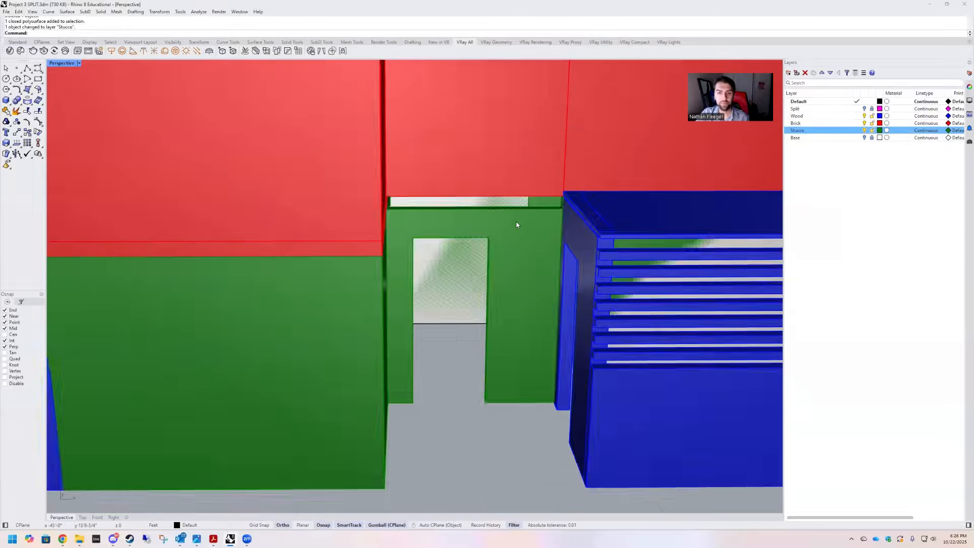
click(522, 235)
text(scale1d)
key(Return)
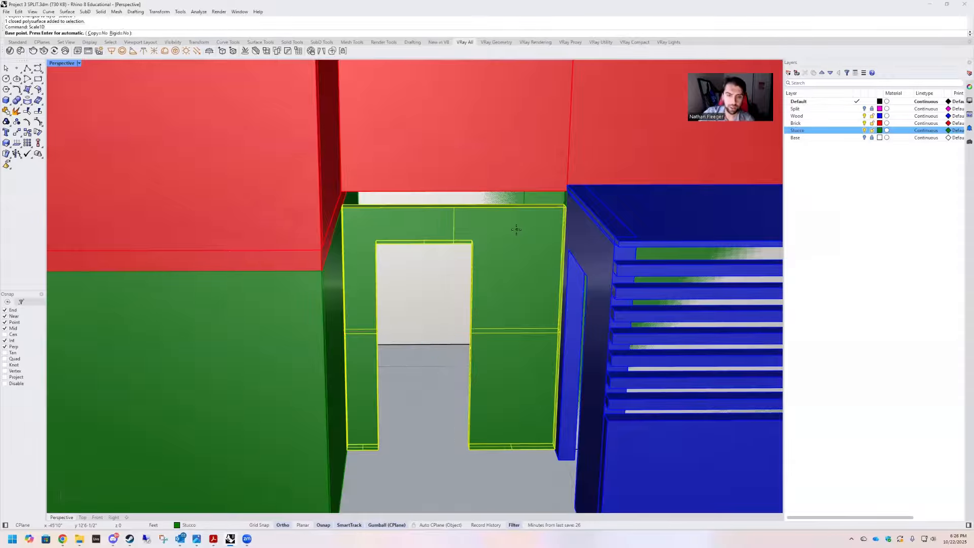
click(378, 449)
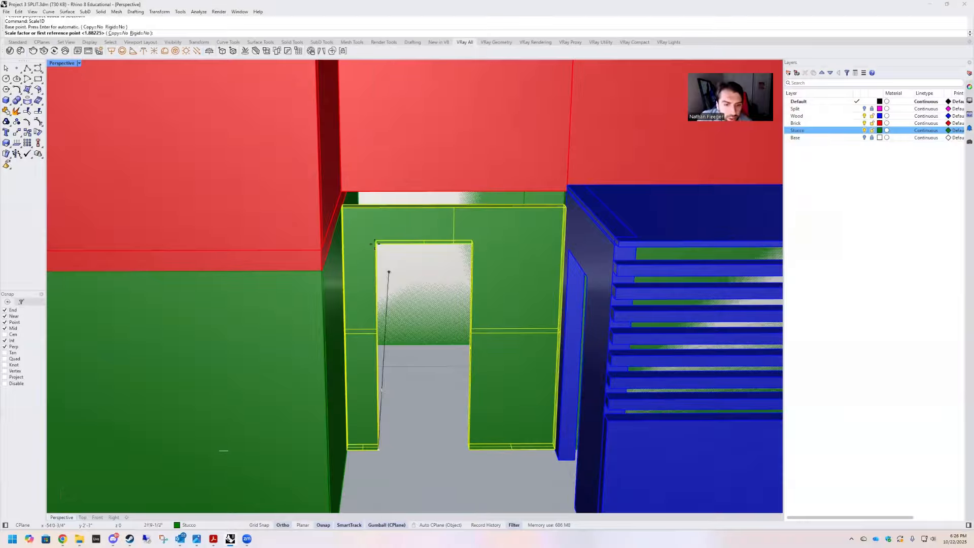
click(375, 208)
click(377, 192)
scroll(441, 361, down, 4)
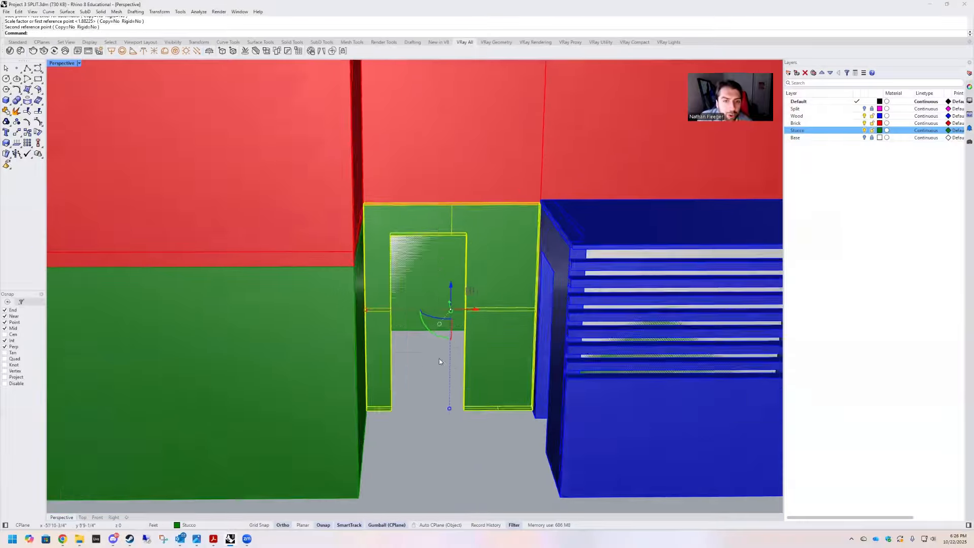
right_drag(441, 361, 384, 350)
key(Escape)
Delete the leftover white partition panel overlapping the Brick partition, working from the model's underside.
right_drag(408, 308, 370, 316)
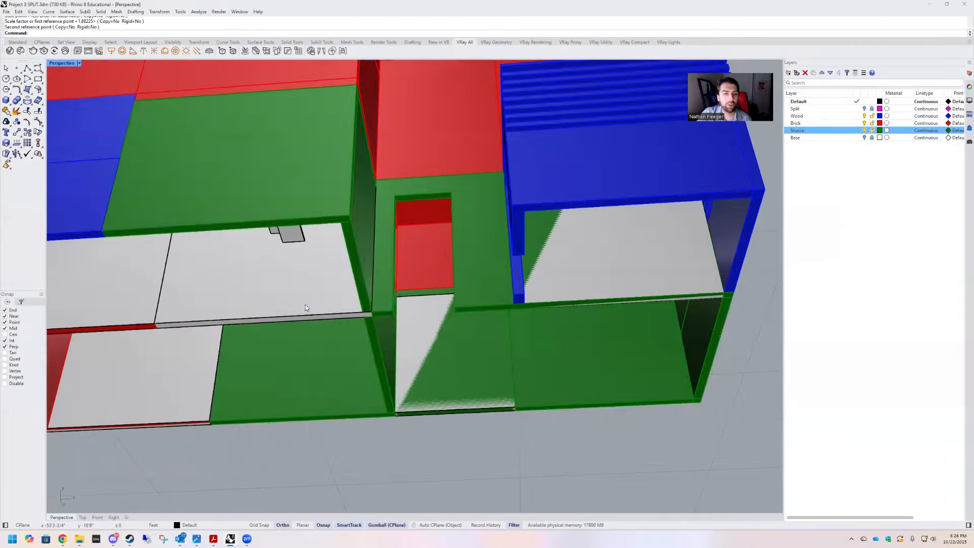
right_drag(305, 308, 411, 214)
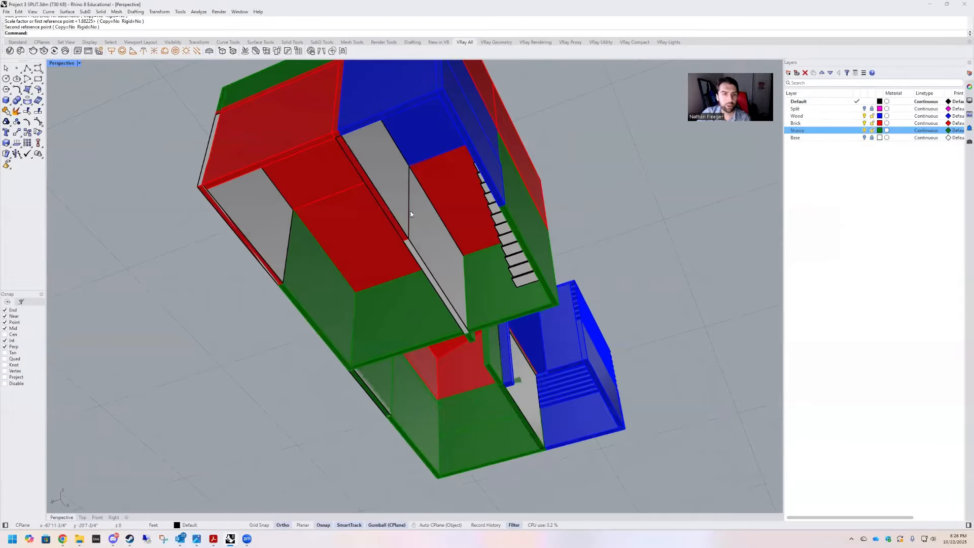
scroll(420, 226, up, 2)
click(421, 221)
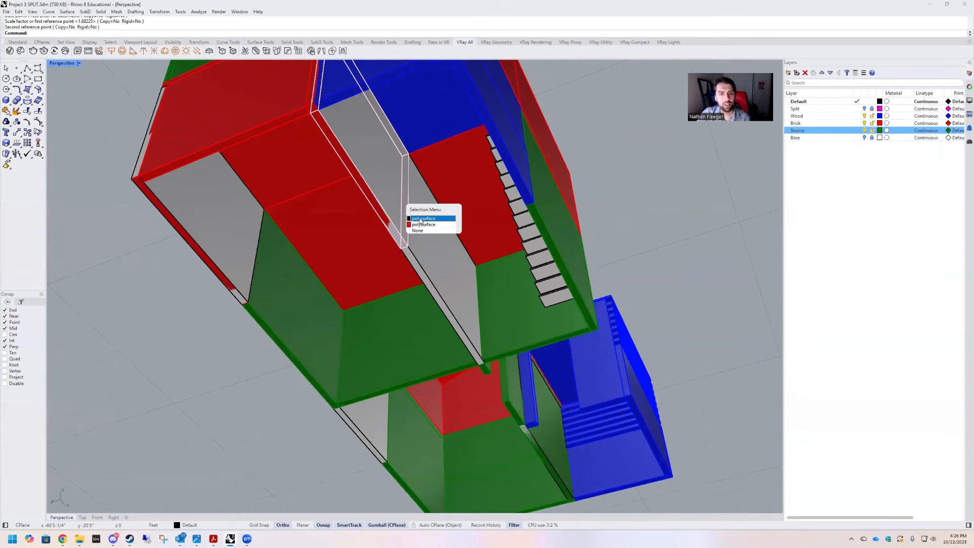
click(424, 219)
key(Delete)
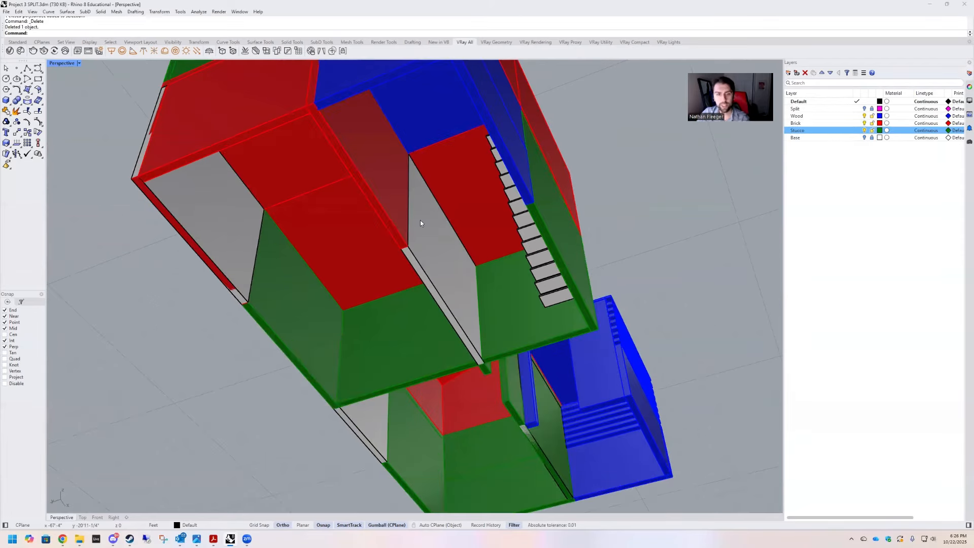
click(418, 258)
key(Delete)
Delete the leftover white panels along the long outer edge, one overlapping the Brick wall and one overlapping the Stucco wall.
click(240, 287)
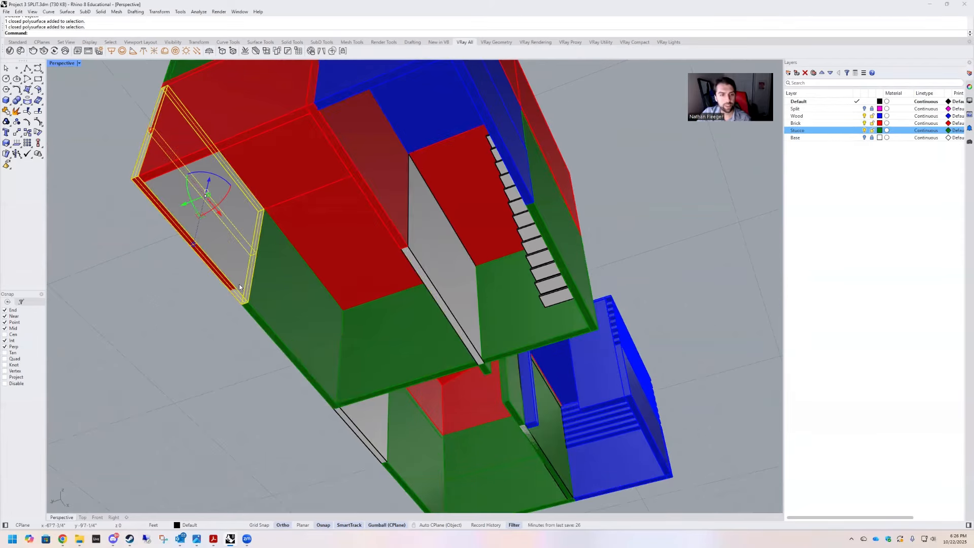
key(Delete)
click(375, 435)
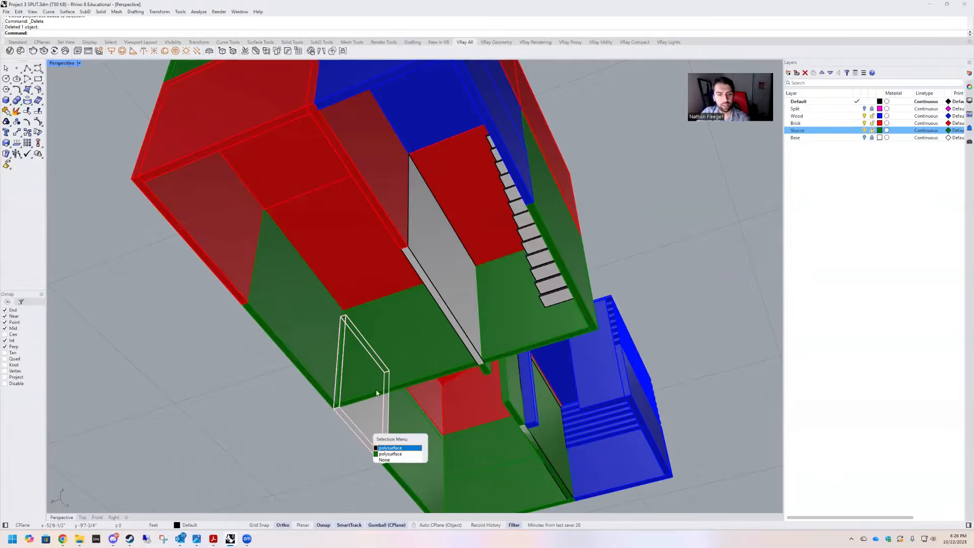
click(401, 449)
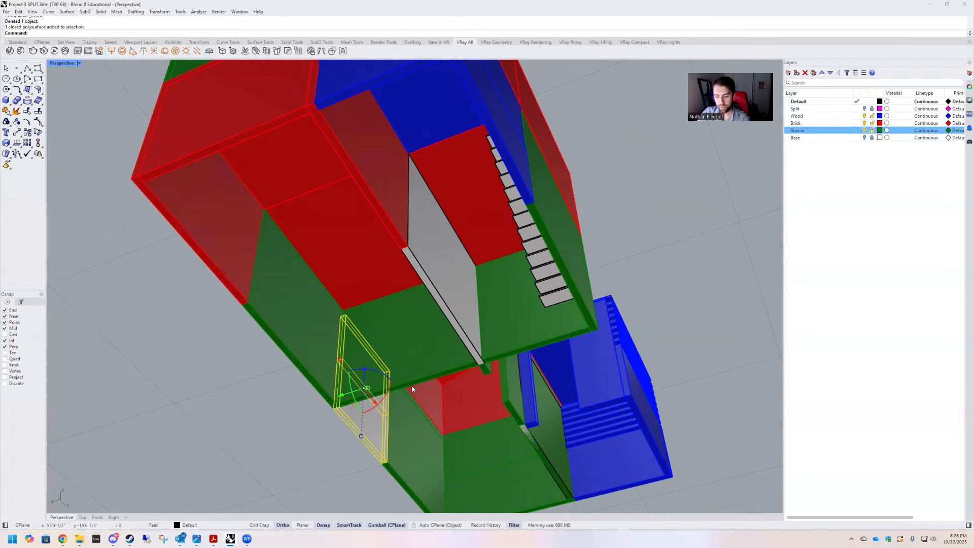
key(Delete)
Move the white interior partition that continues the Brick partition beside the stairs to the Stucco layer.
click(449, 280)
mouse_move(449, 280)
right_down()
mouse_move(437, 266)
mouse_move(425, 293)
mouse_move(454, 293)
right_up()
right_click(853, 133)
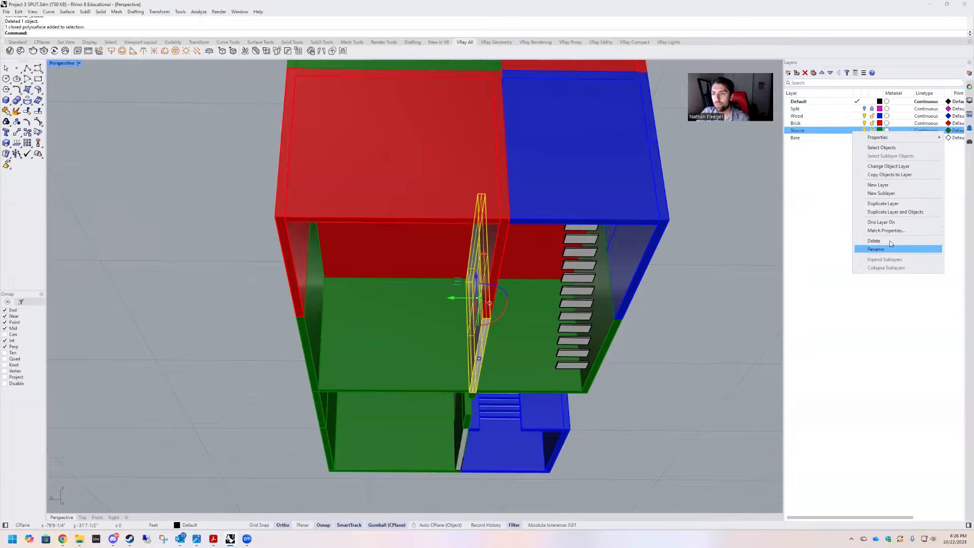
click(889, 166)
click(660, 301)
Delete the Stucco wall overlapping the white wall between the slatted Wood bay and the Stucco end volume.
right_drag(660, 301, 574, 254)
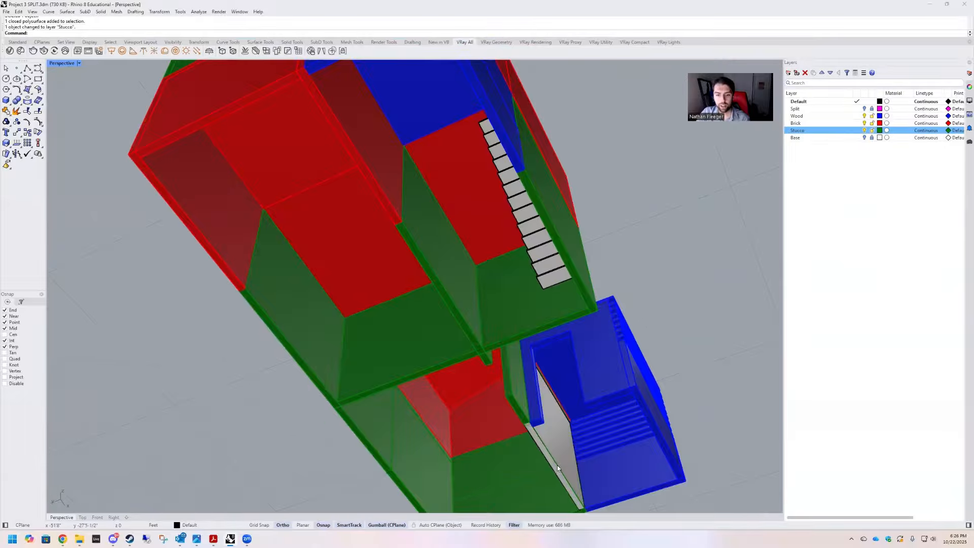
click(557, 465)
right_drag(639, 427, 599, 348)
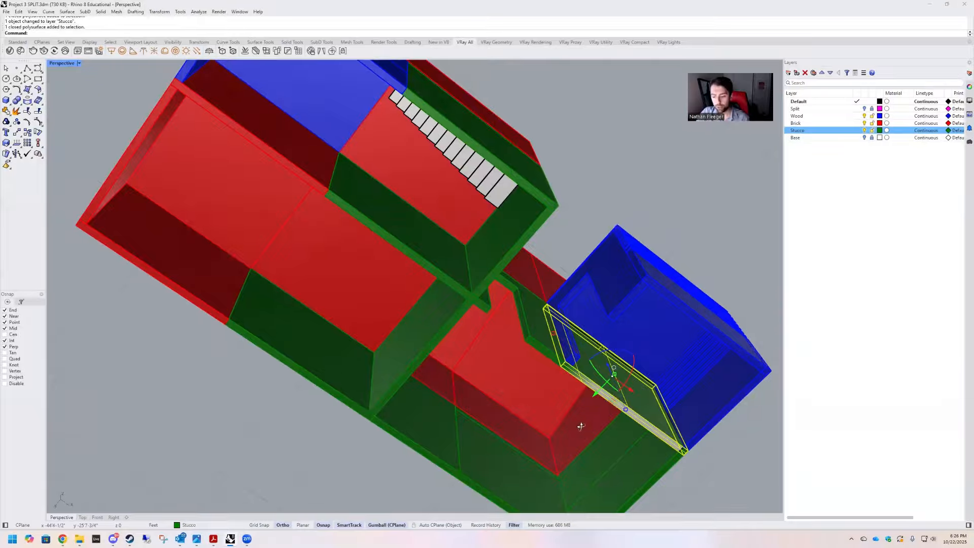
key(Delete)
Stretch the remaining white wall behind the slatted Wood bay with Scale1D up to the height of the adjoining Stucco doorway wall.
right_drag(588, 429, 613, 326)
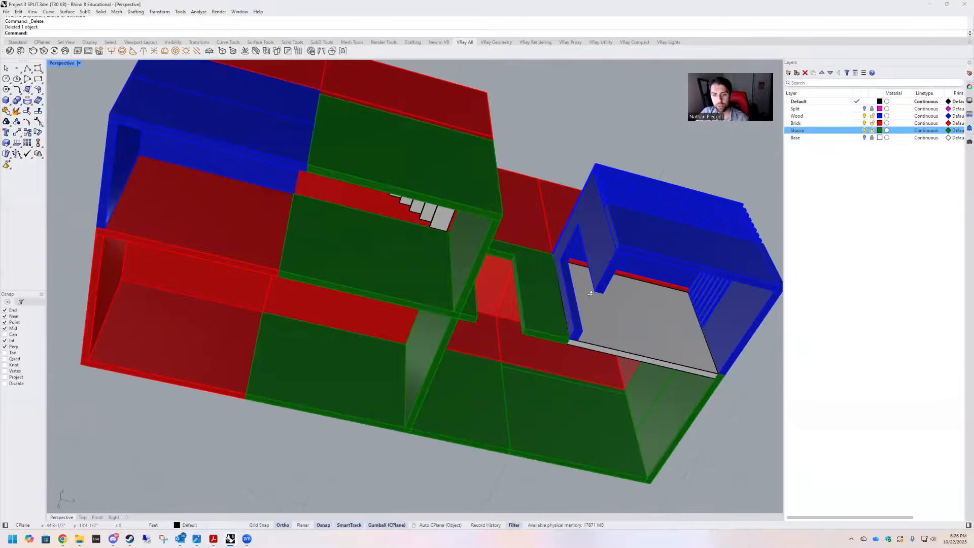
click(590, 293)
right_drag(591, 294, 634, 337)
text(Scale1D)
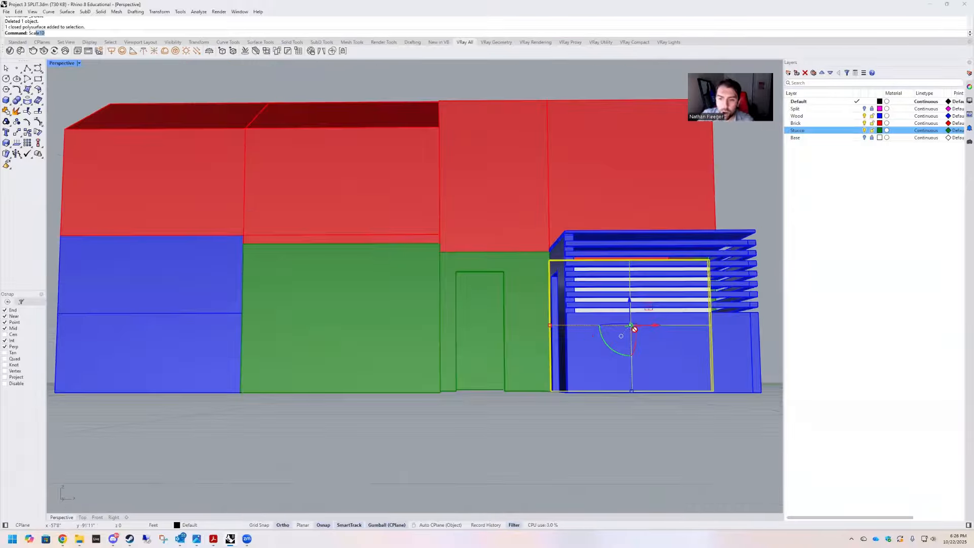
key(Return)
scroll(706, 356, up, 6)
right_drag(728, 318, 703, 454)
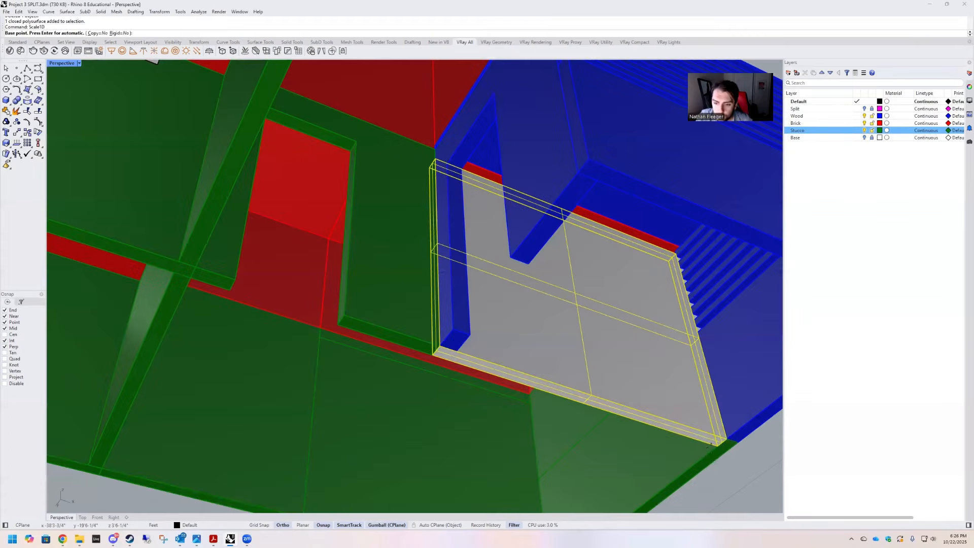
click(717, 447)
click(669, 262)
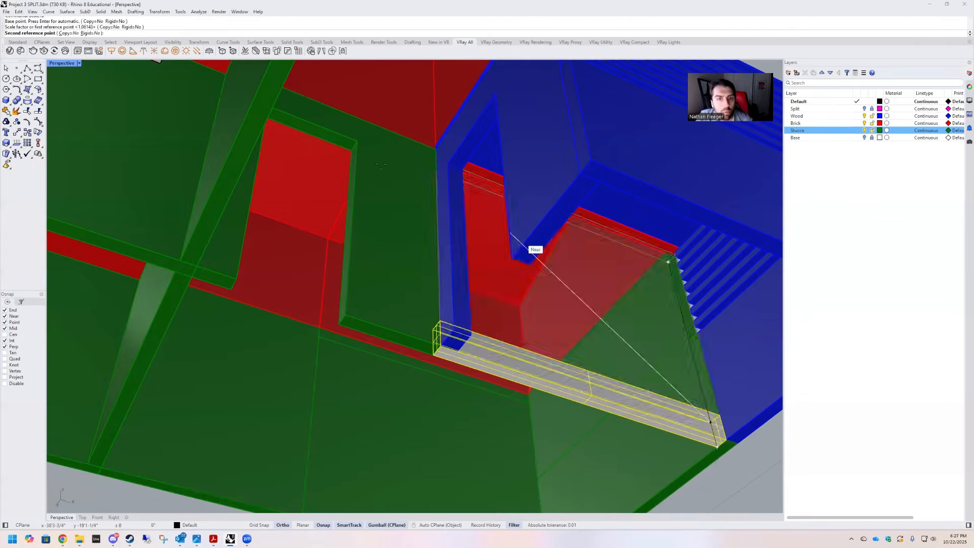
click(397, 133)
scroll(414, 222, down, 2)
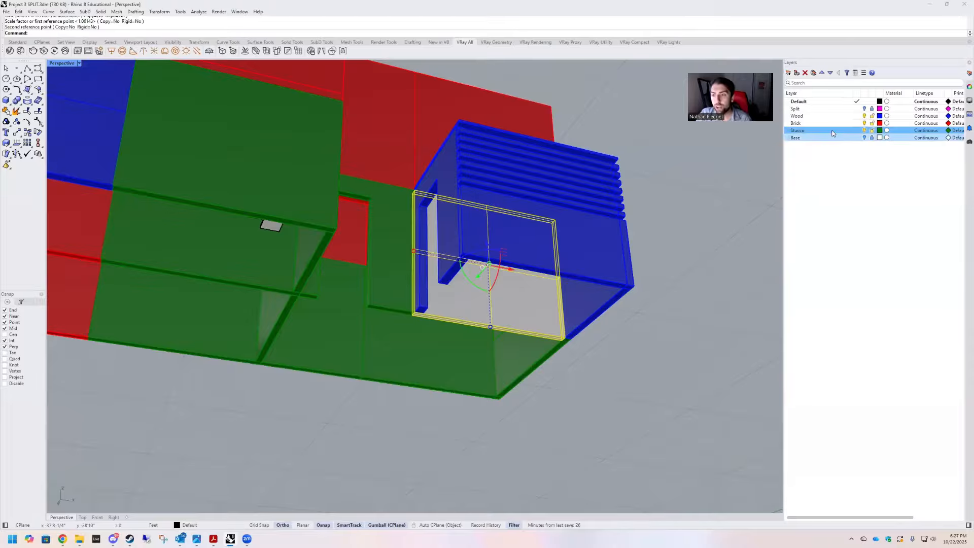
Move the stretched wall behind the slatted Wood bay to the Stucco layer.
right_click(833, 131)
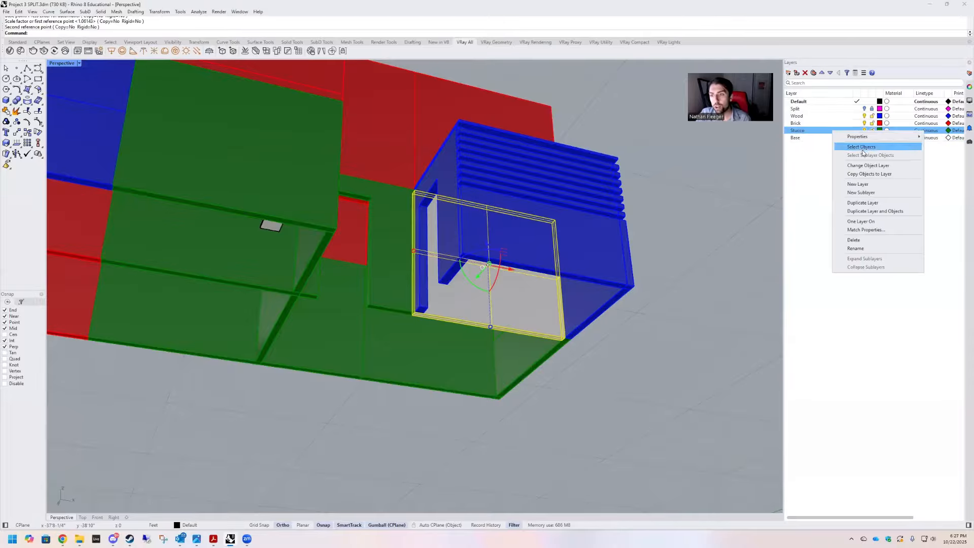
click(868, 166)
right_drag(651, 302, 552, 220)
scroll(604, 245, down, 2)
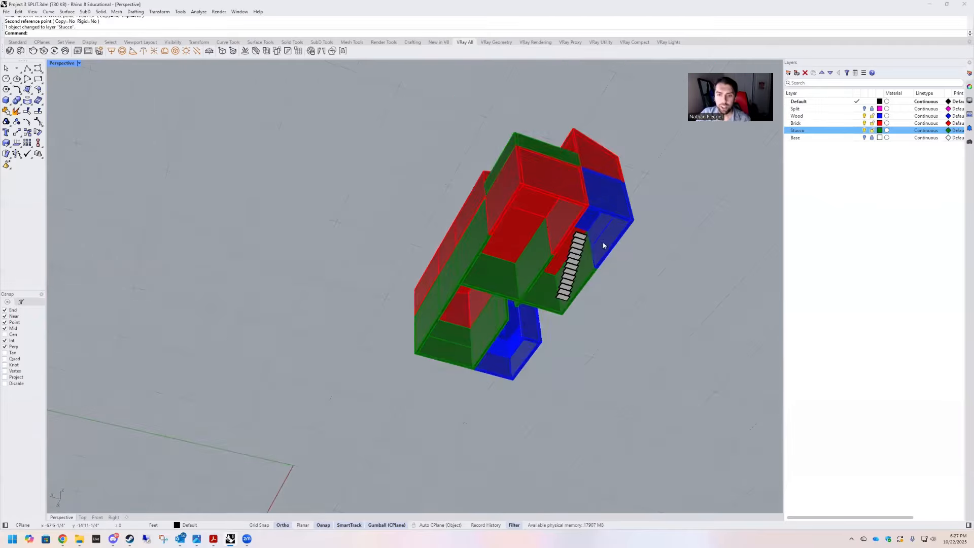
Select all the white stair treads and group them into one set.
scroll(546, 233, up, 3)
click(549, 241)
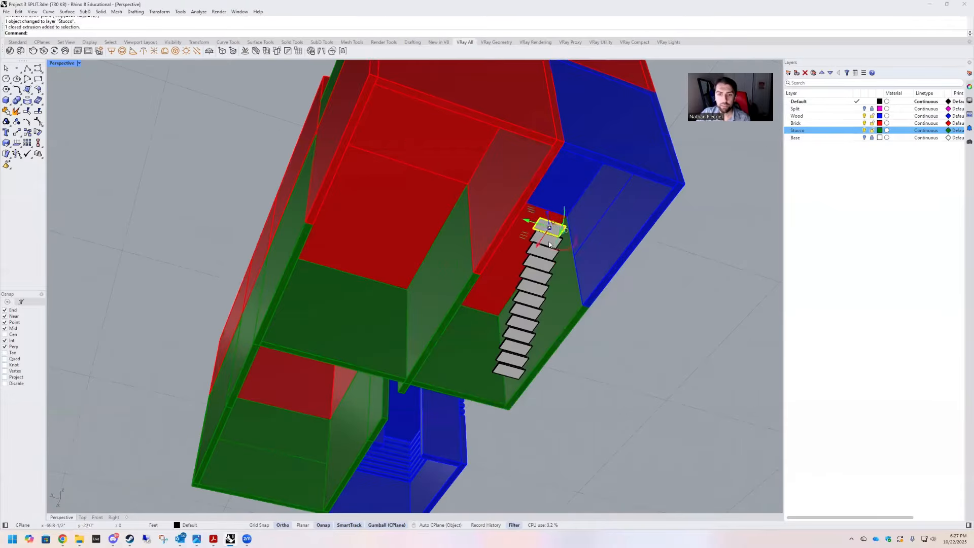
shift+click(545, 239)
shift+click(542, 251)
shift+click(535, 273)
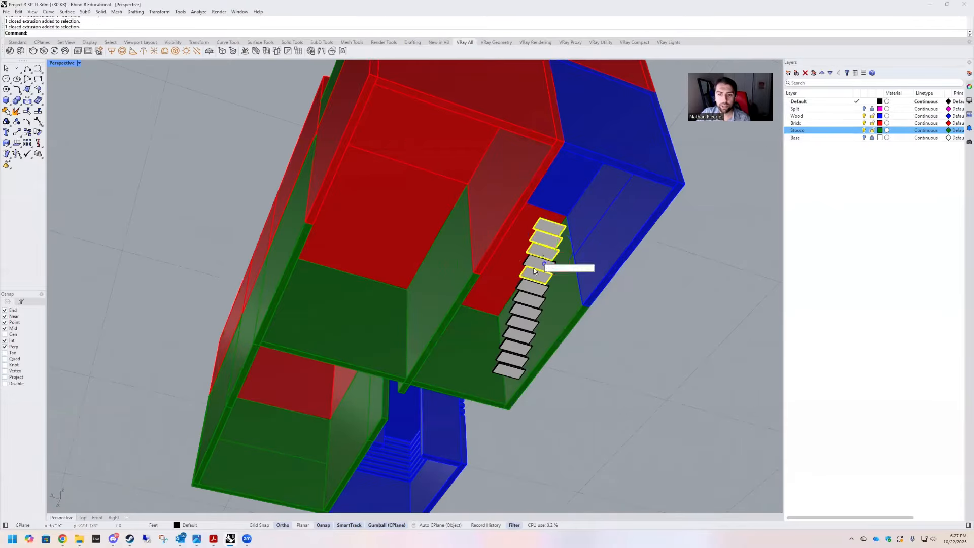
shift+click(531, 287)
shift+click(527, 306)
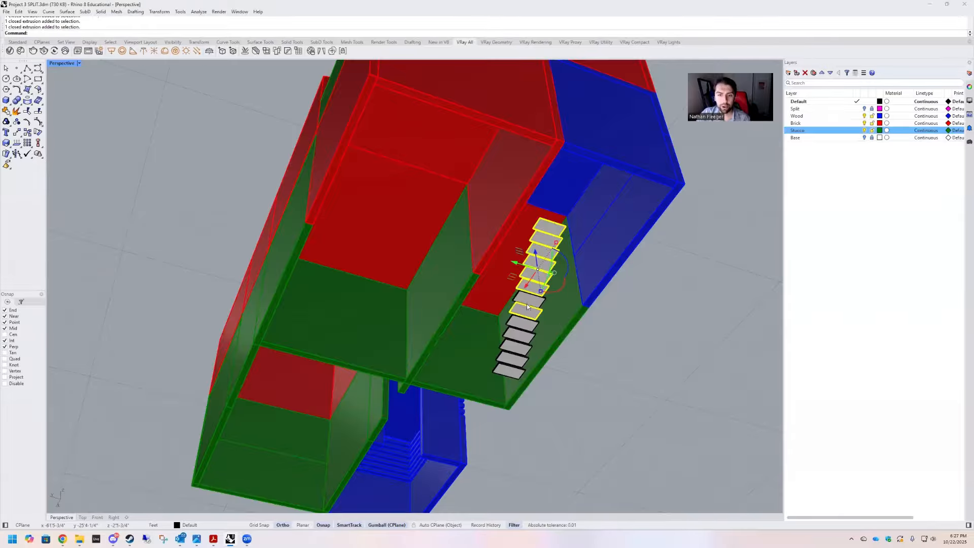
shift+click(528, 297)
shift+click(521, 322)
shift+click(518, 335)
shift+click(514, 348)
shift+click(511, 359)
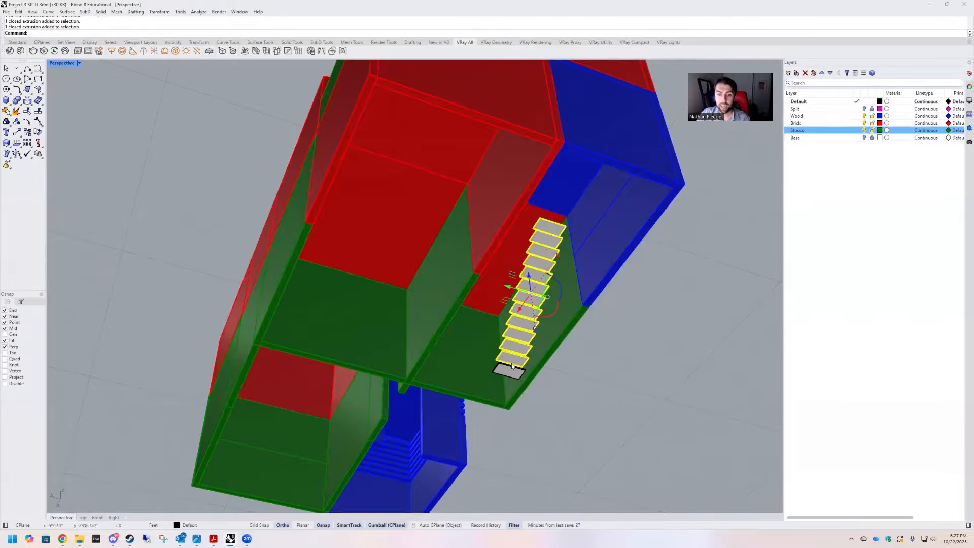
shift+click(510, 372)
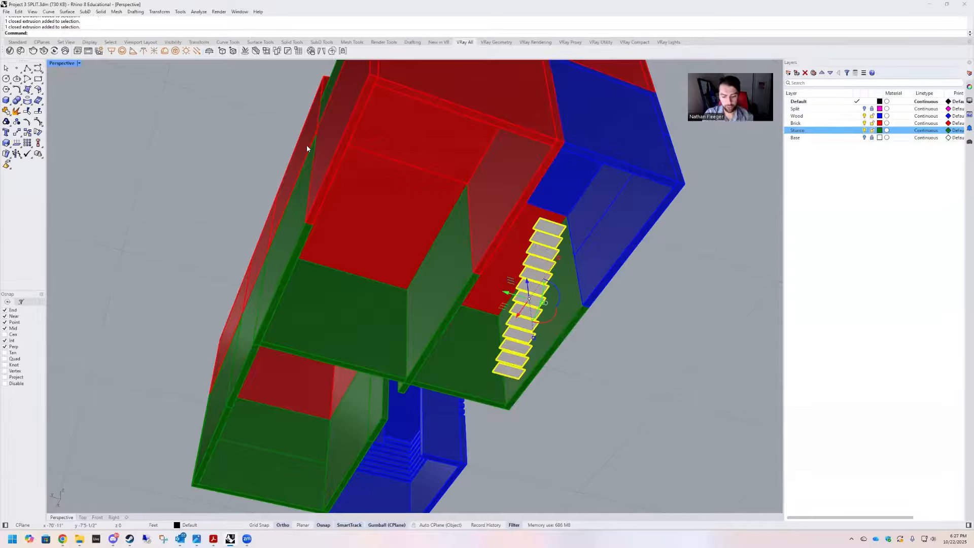
text(Group)
key(Return)
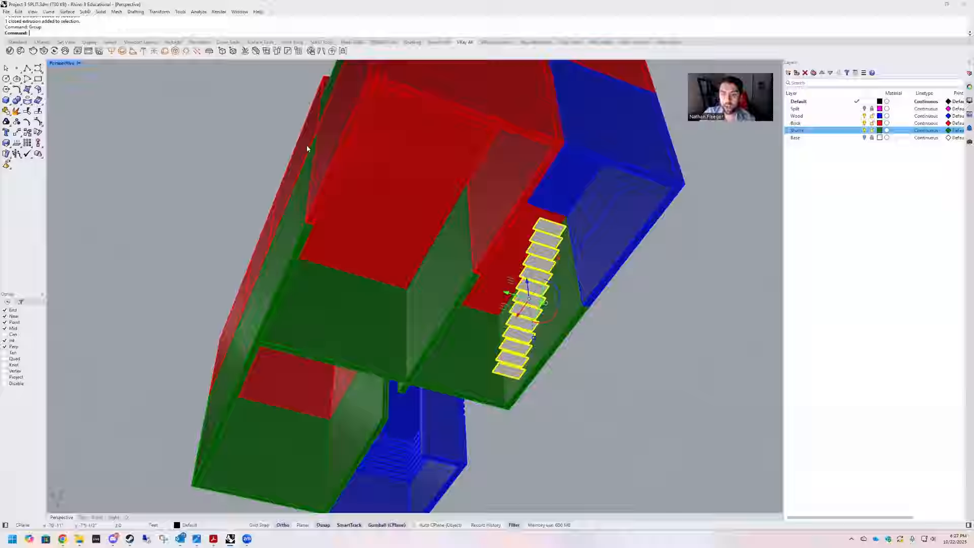
click(652, 329)
Model a 0.5 ft thick box wall across the open Brick gable at the terrace, rising past the roof slope.
right_drag(653, 329, 406, 292)
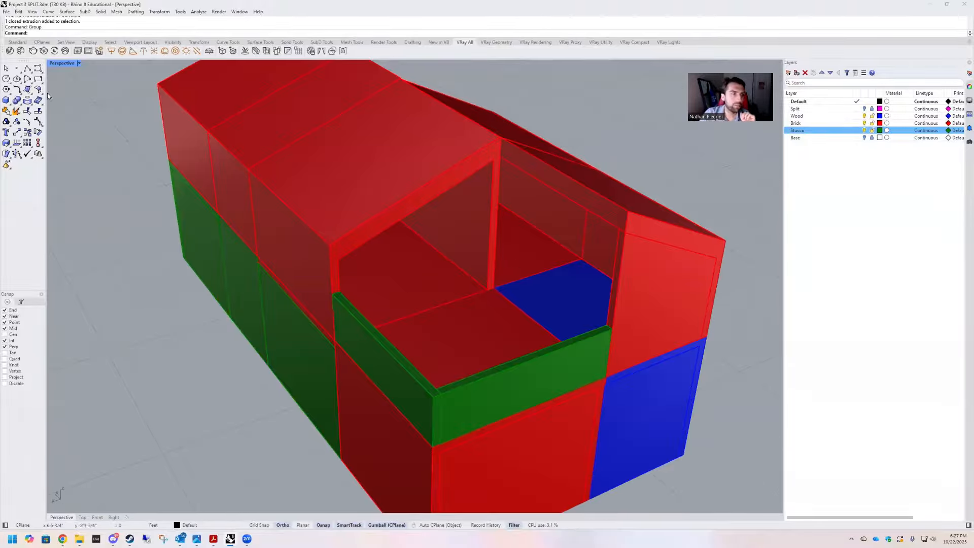
right_drag(382, 201, 69, 81)
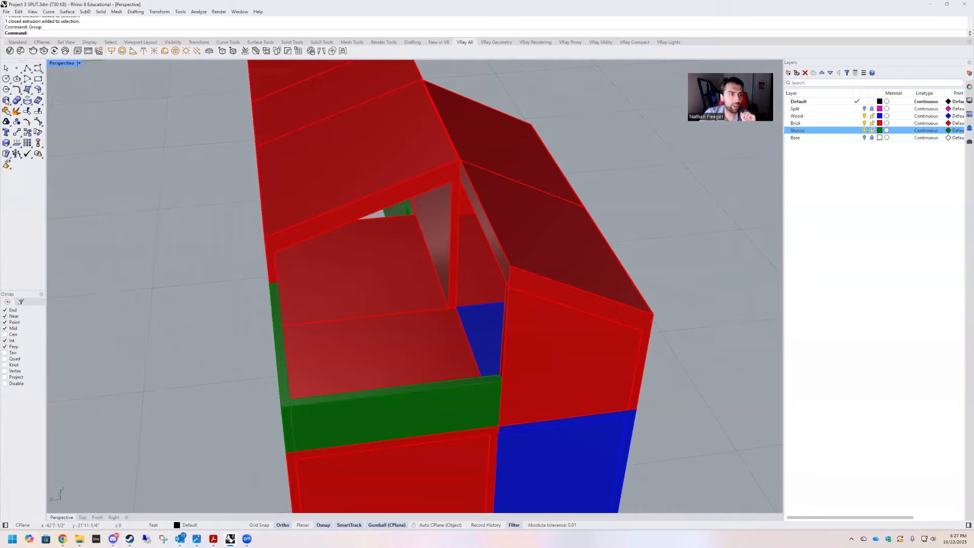
click(6, 100)
scroll(451, 305, up, 2)
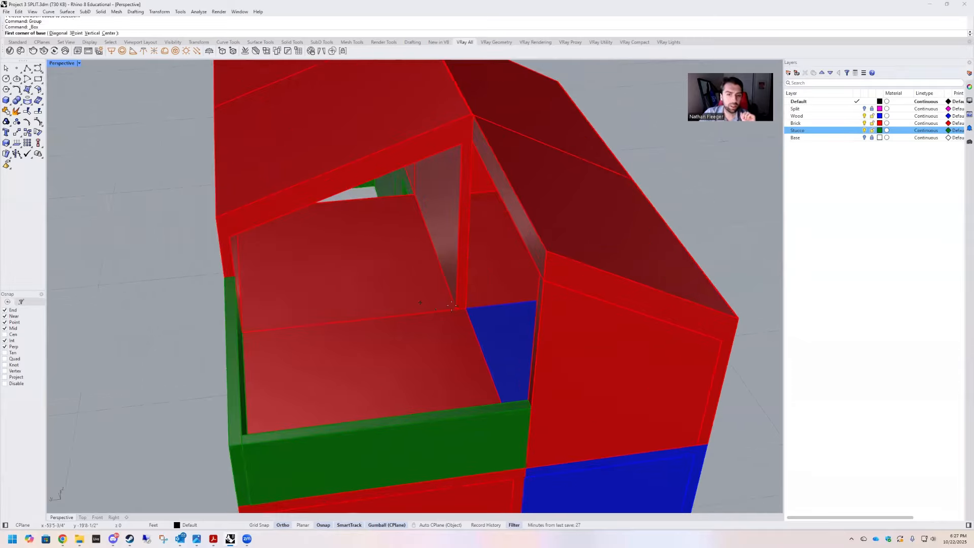
click(452, 305)
scroll(452, 306, down, 3)
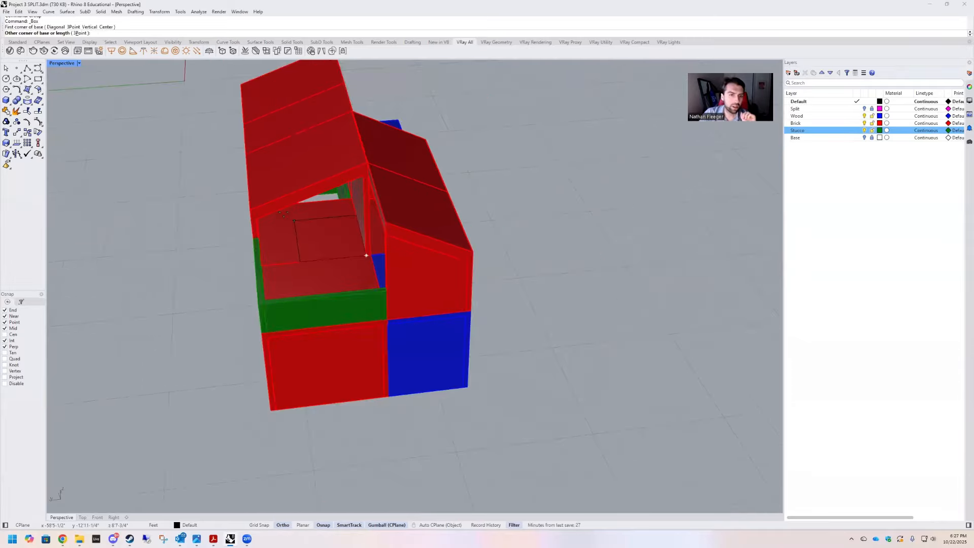
scroll(366, 255, up, 4)
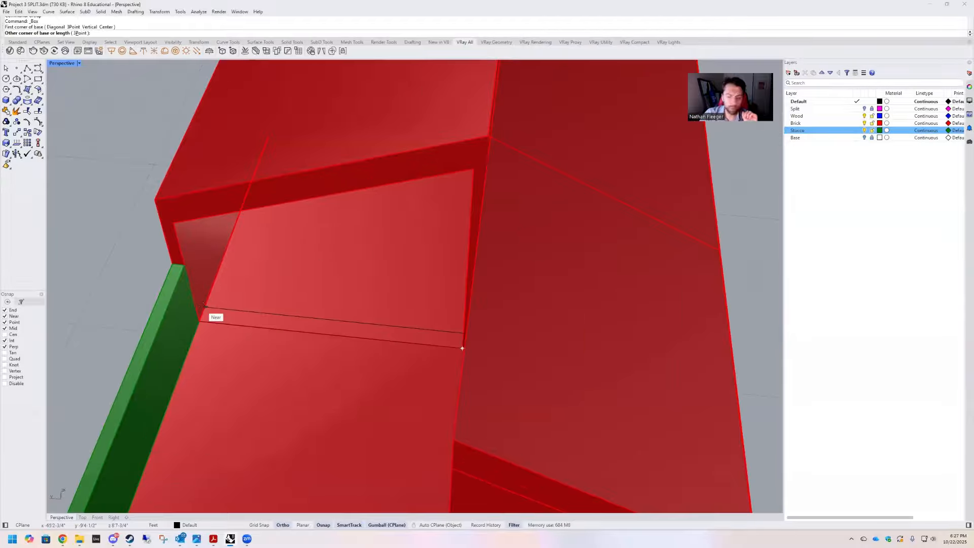
text(.5)
key(Return)
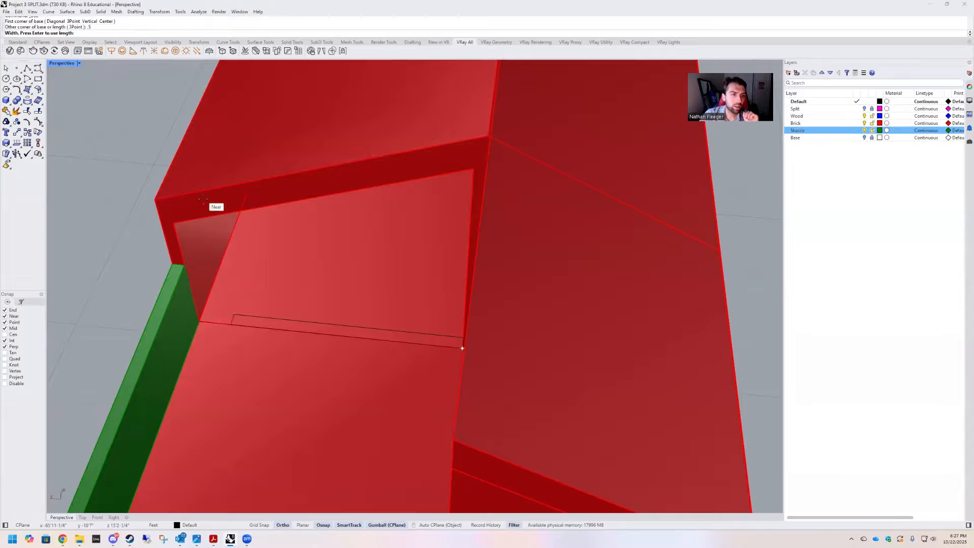
click(202, 313)
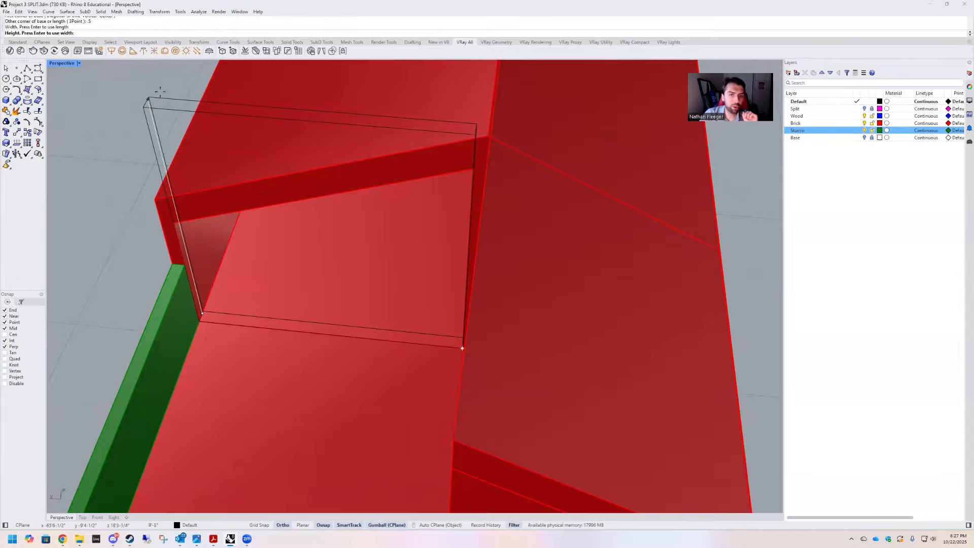
click(184, 173)
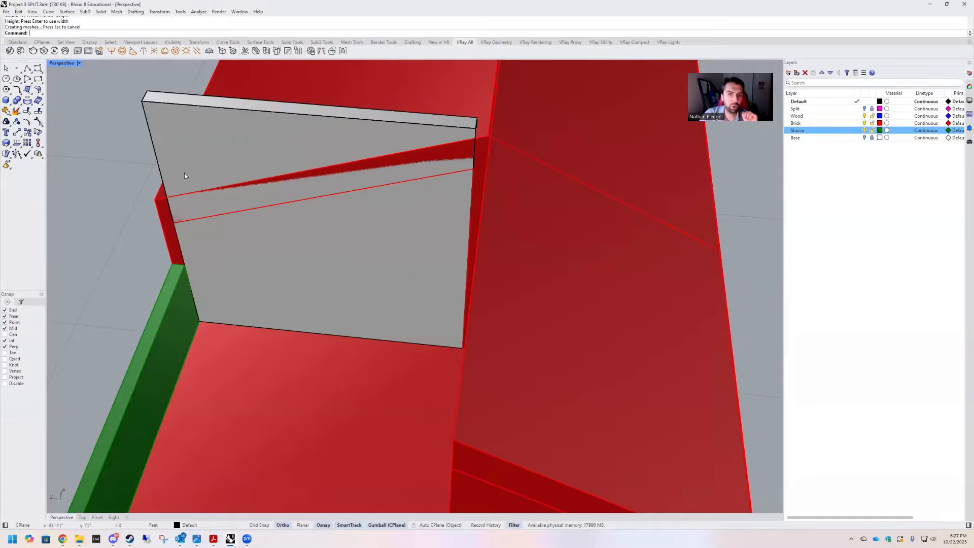
Model a second box wall along the terrace's open long side, between the gable wall and the upper corner of the Brick end volume.
click(7, 102)
scroll(248, 185, down, 3)
right_drag(345, 248, 511, 266)
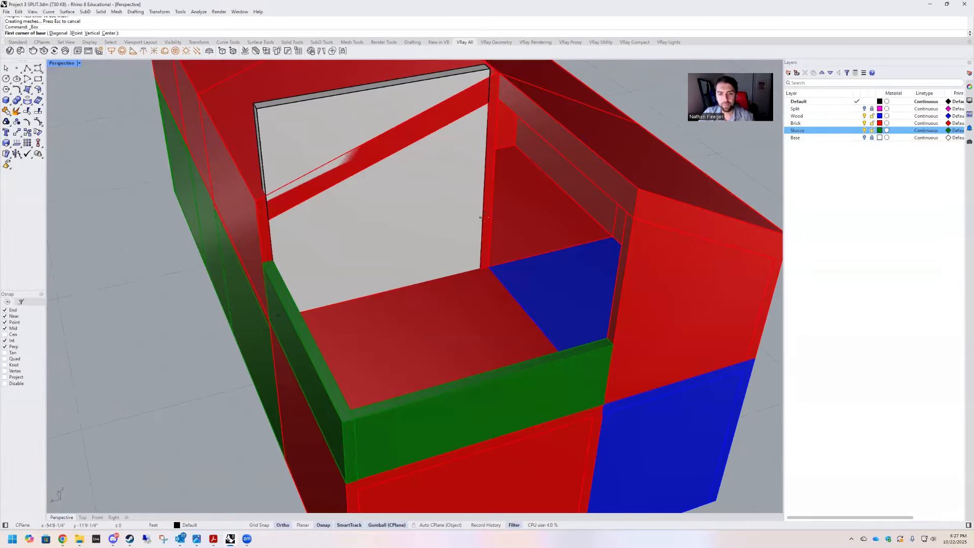
right_drag(484, 217, 465, 275)
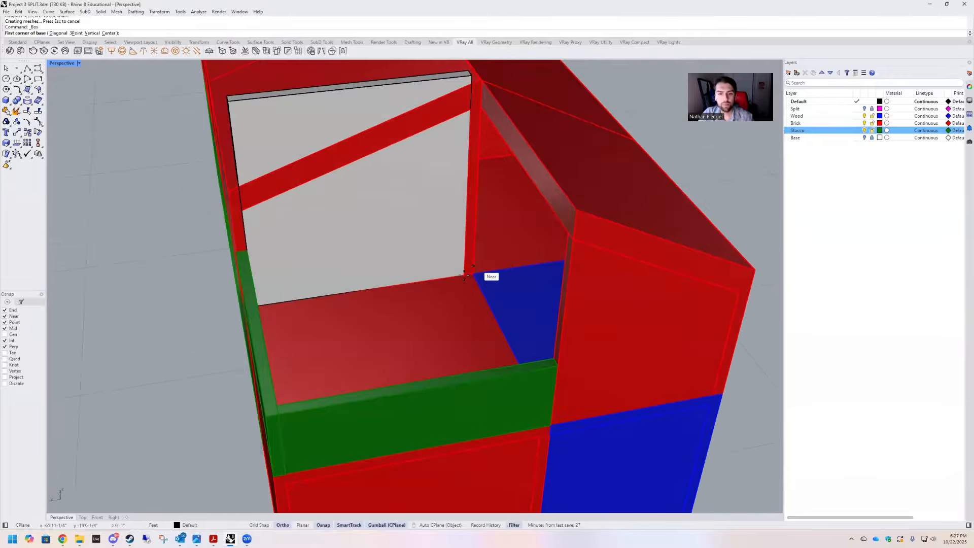
click(465, 275)
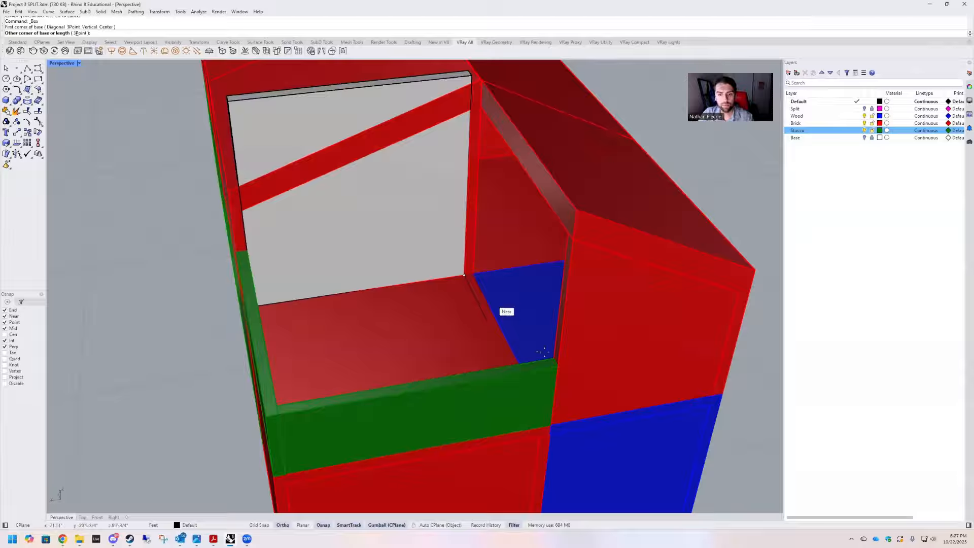
click(577, 212)
key(Return)
Build a large 3-point box aligned to the roof slope, covering everything above the roof plane over the terrace.
right_drag(577, 212, 426, 172)
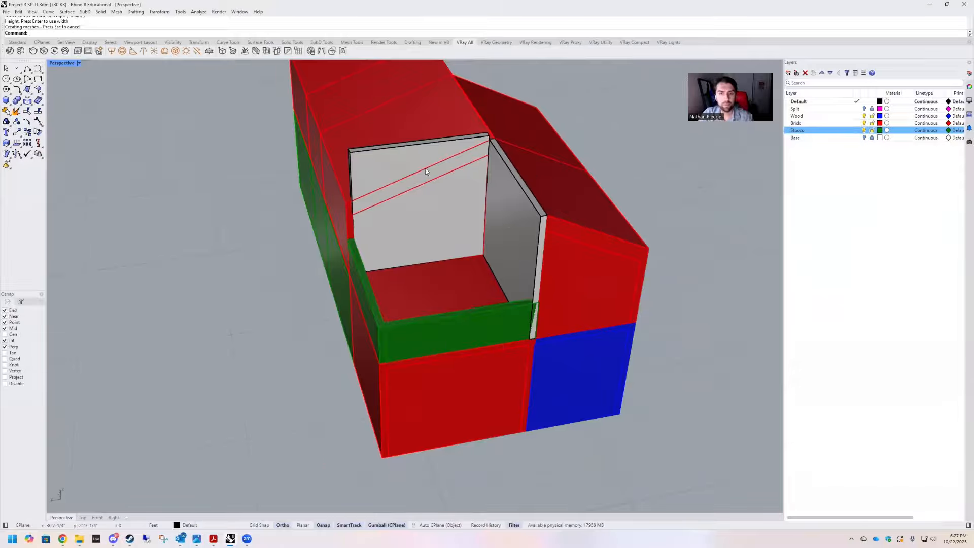
scroll(522, 149, up, 3)
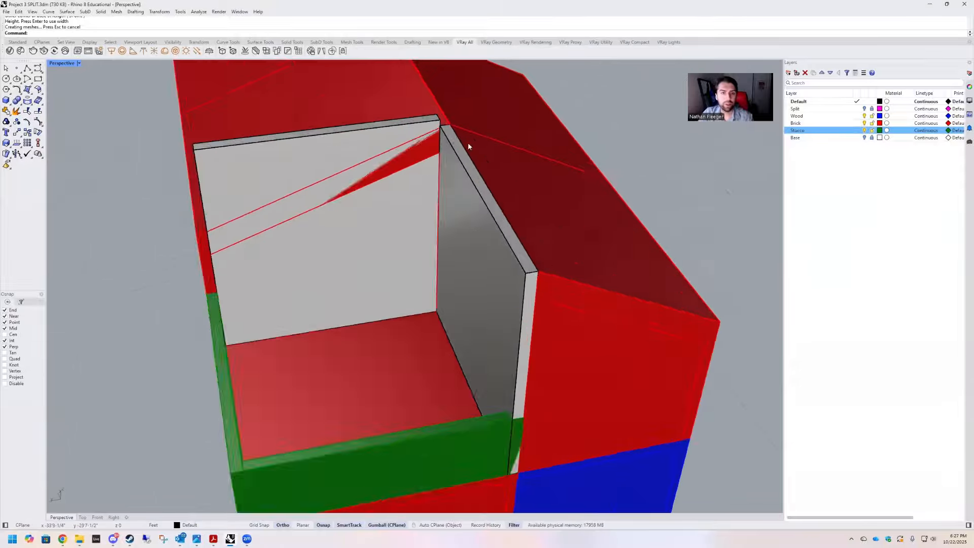
right_drag(468, 146, 166, 130)
click(6, 101)
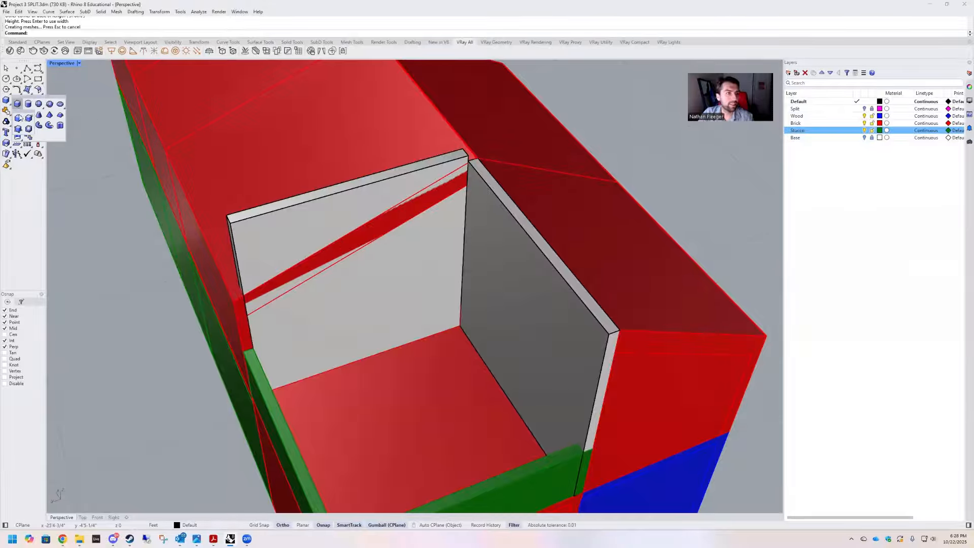
click(18, 118)
click(412, 91)
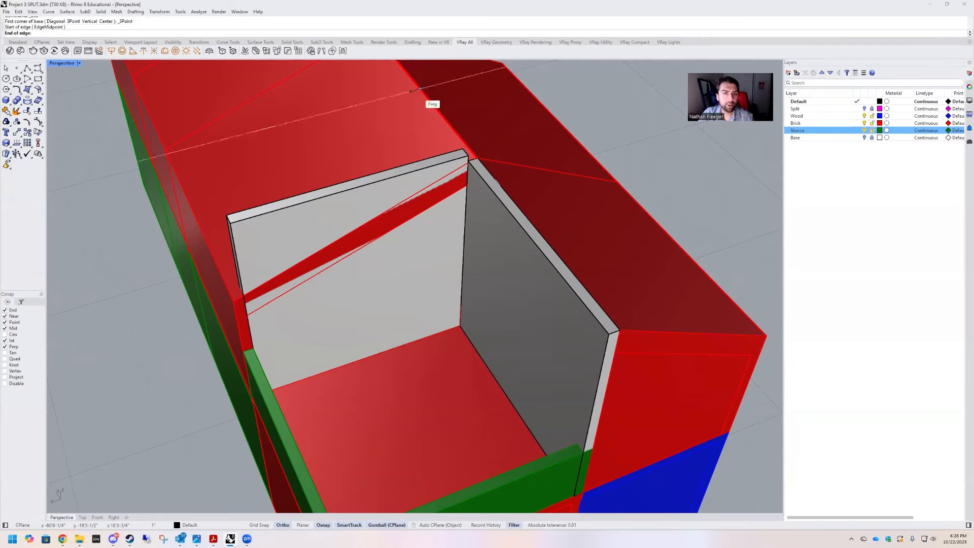
click(197, 219)
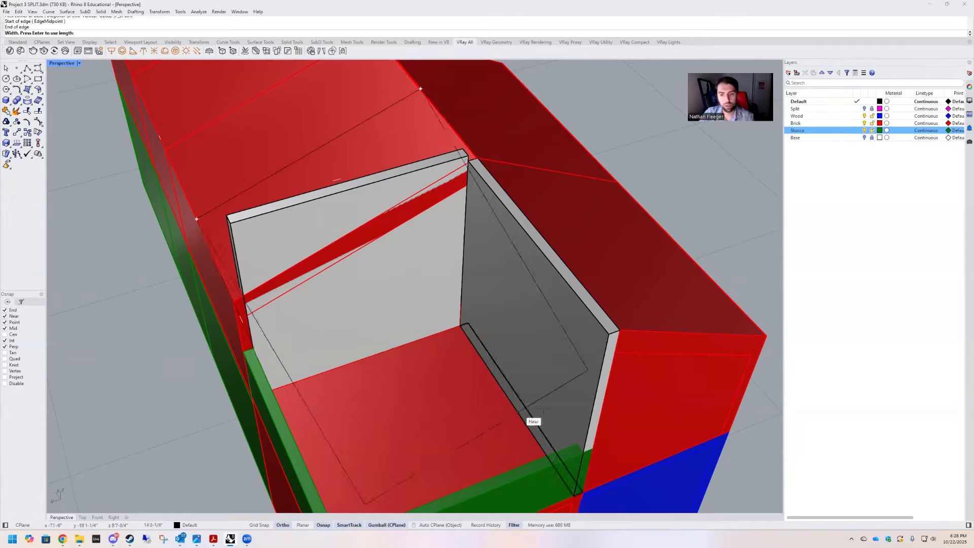
right_drag(604, 365, 578, 361)
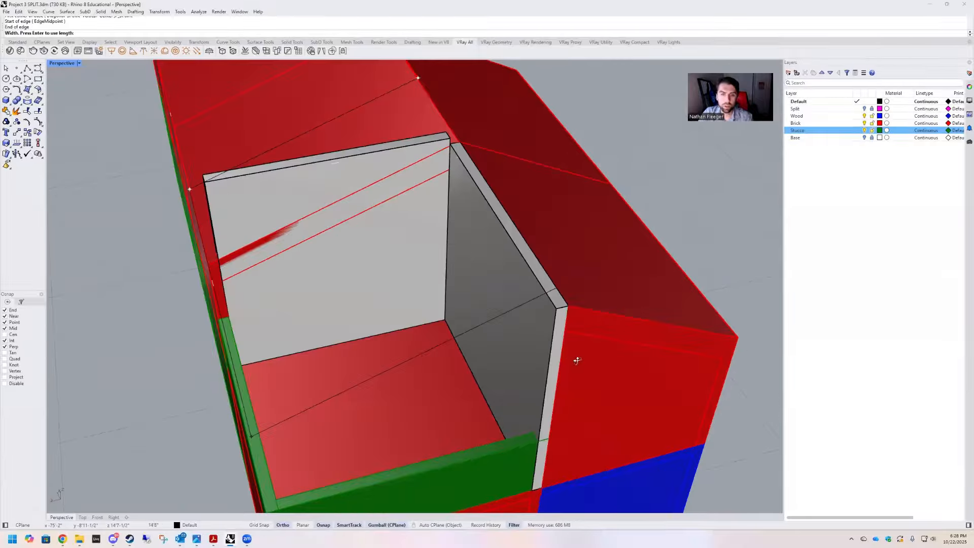
right_drag(407, 276, 308, 254)
click(329, 255)
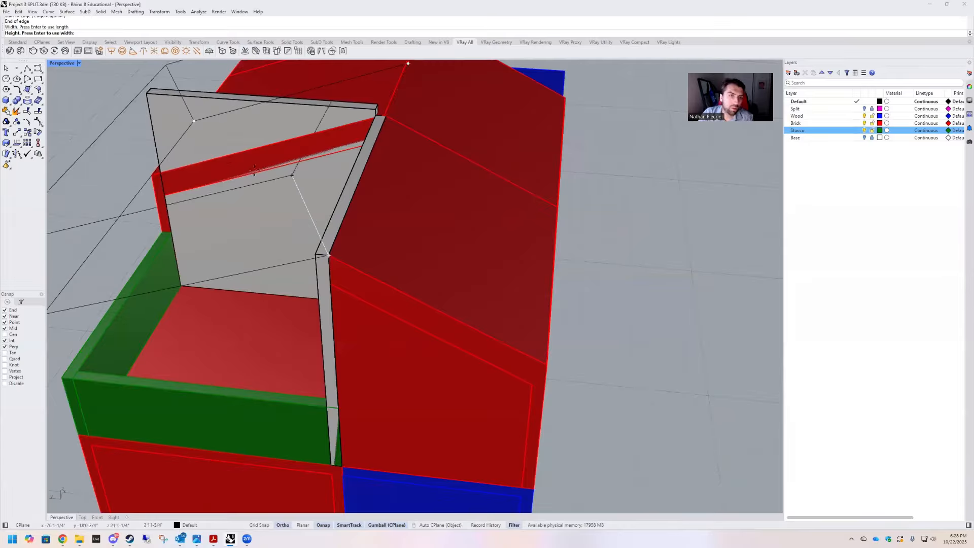
click(182, 79)
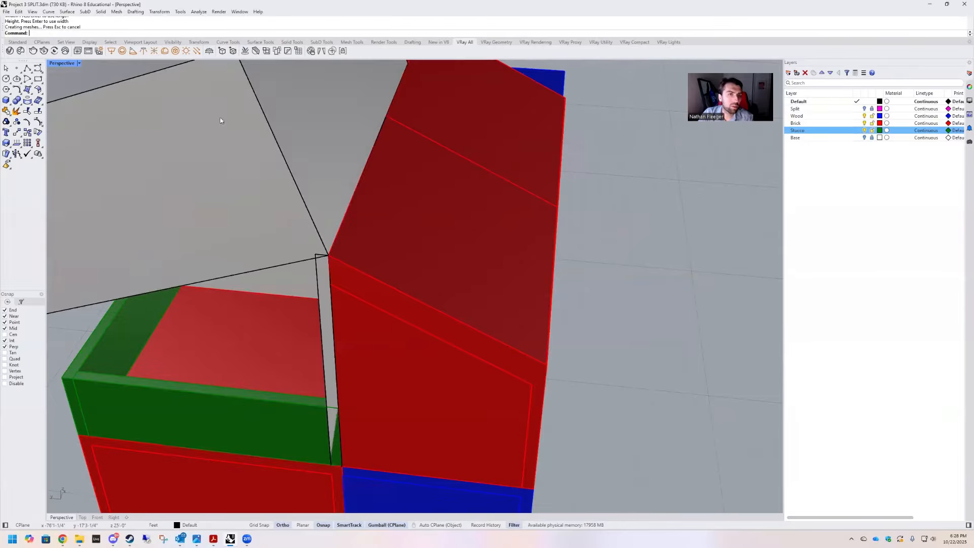
Subtract the sloped box from both new terrace walls with Boolean Difference.
scroll(267, 217, down, 3)
scroll(267, 217, down, 3)
right_drag(356, 218, 362, 223)
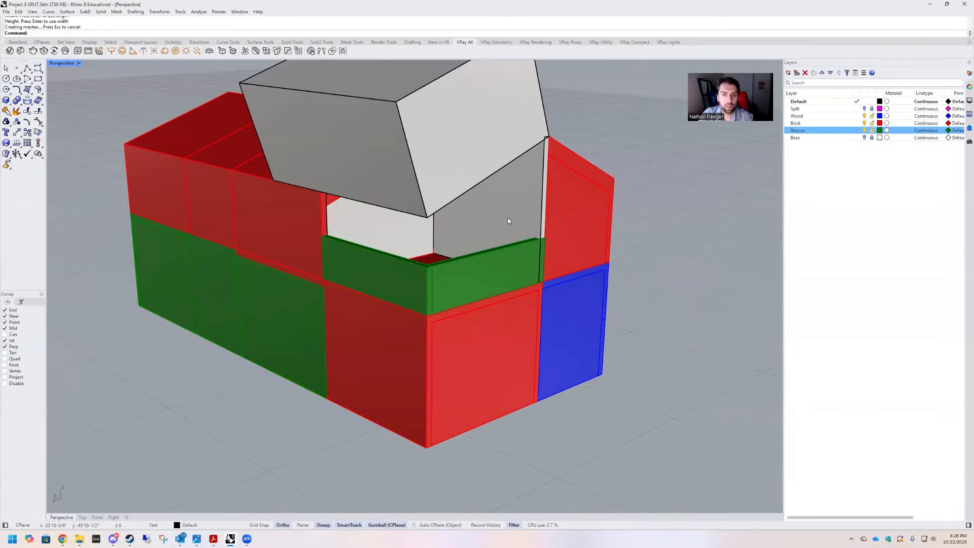
drag(509, 221, 507, 221)
key(ctrl+z)
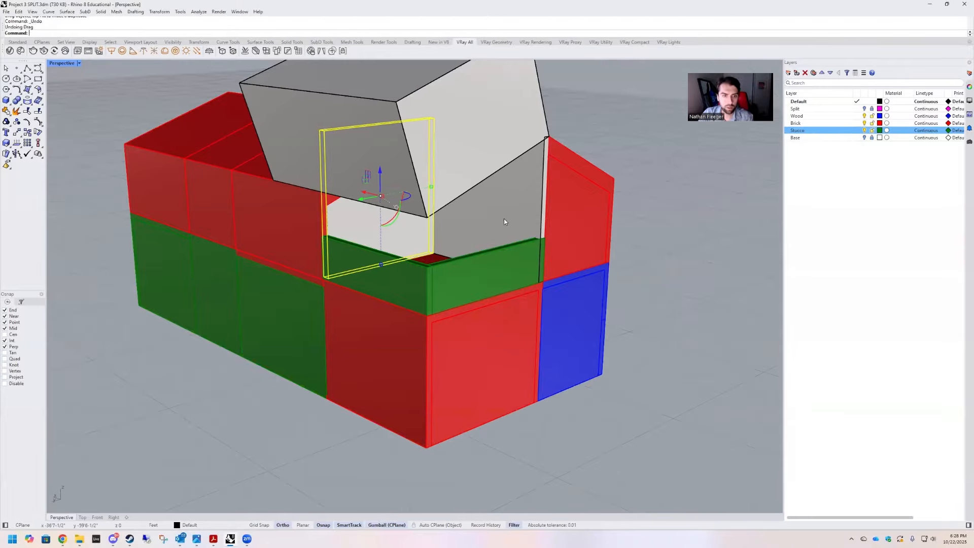
shift+click(505, 222)
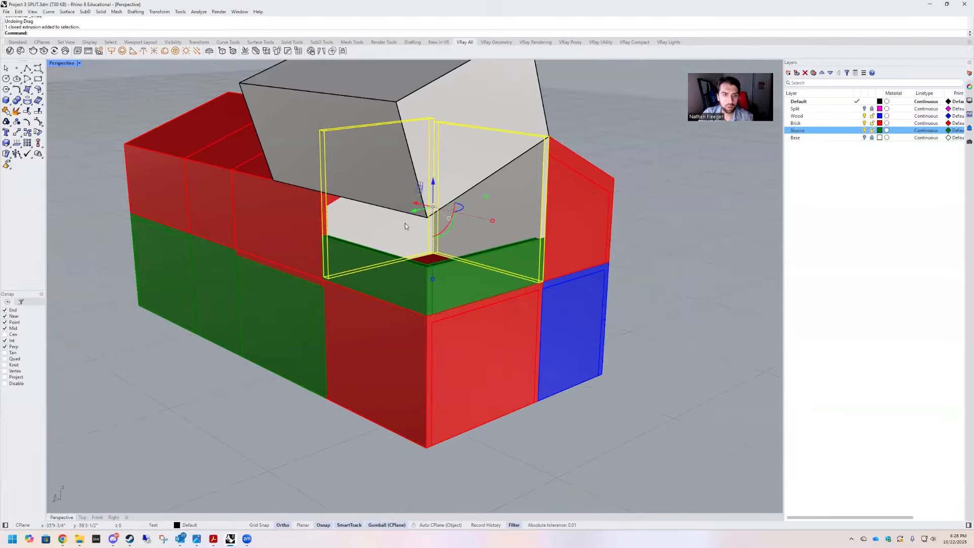
click(17, 100)
click(341, 97)
key(Return)
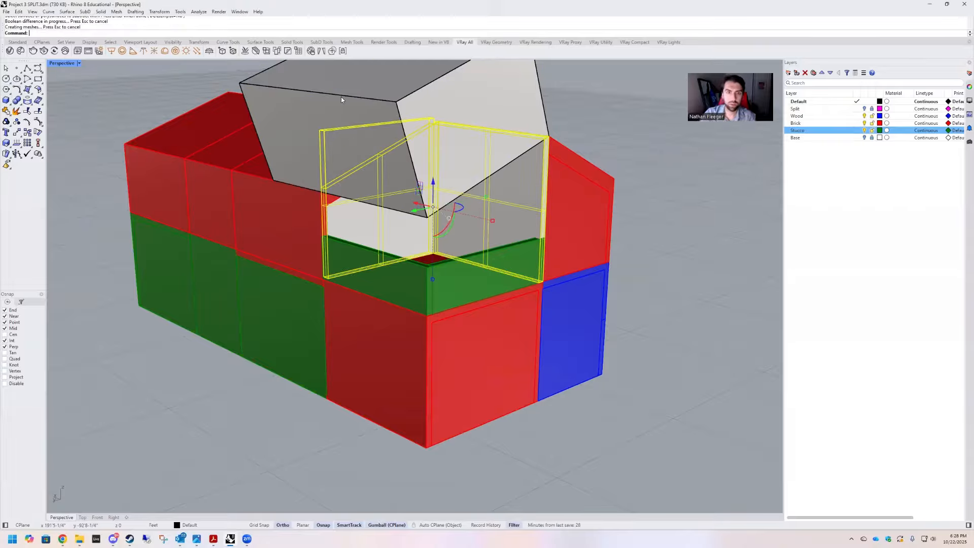
Delete the sloped cutter box and the leftover uncut gable wall rising above the roof.
key(Delete)
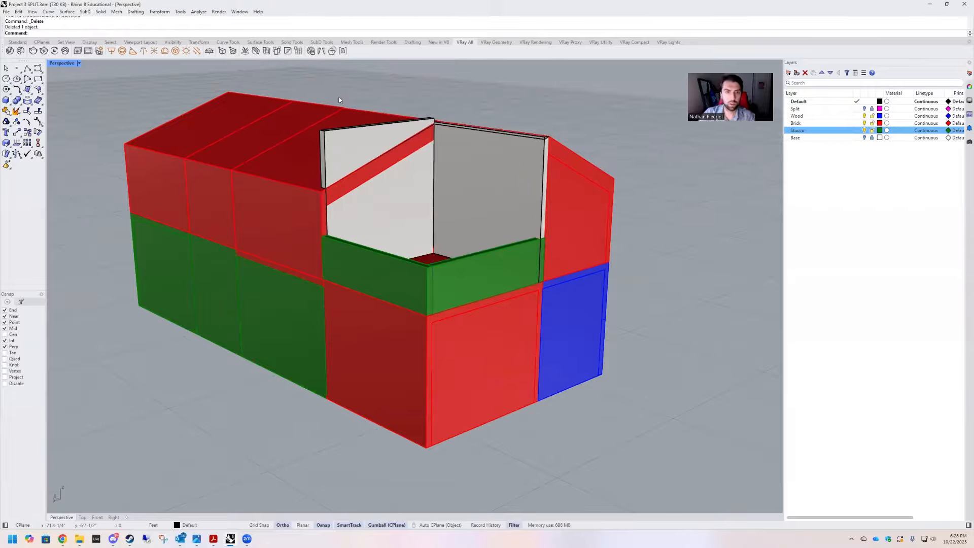
click(352, 146)
key(Delete)
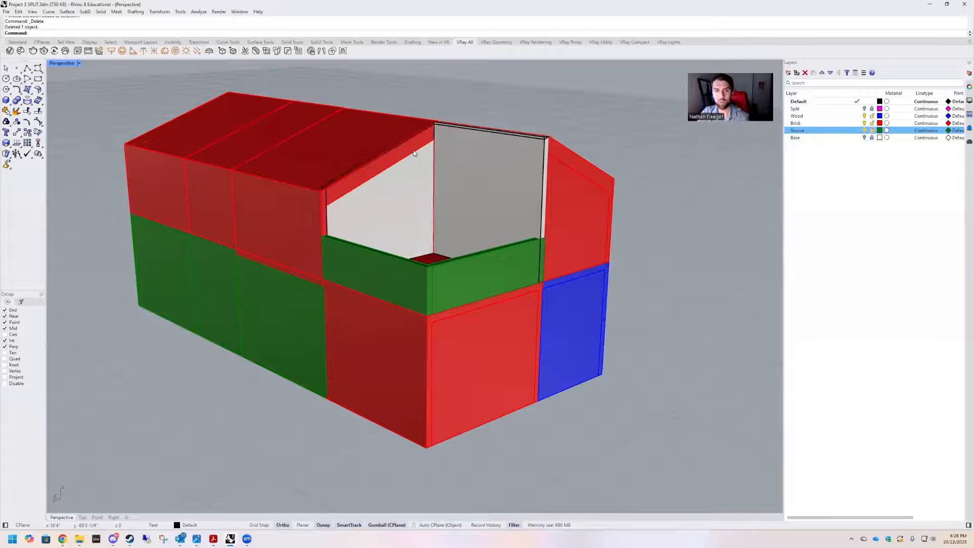
Boolean Union the sloped wall on the terrace's long side with the adjoining upper Brick end volume.
click(418, 212)
click(481, 199)
click(518, 185)
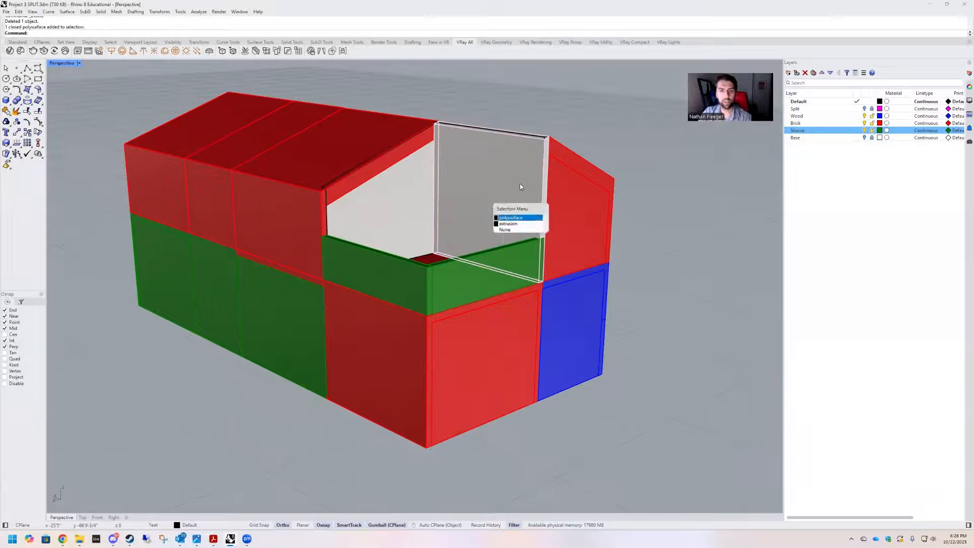
click(558, 204)
shift+click(569, 181)
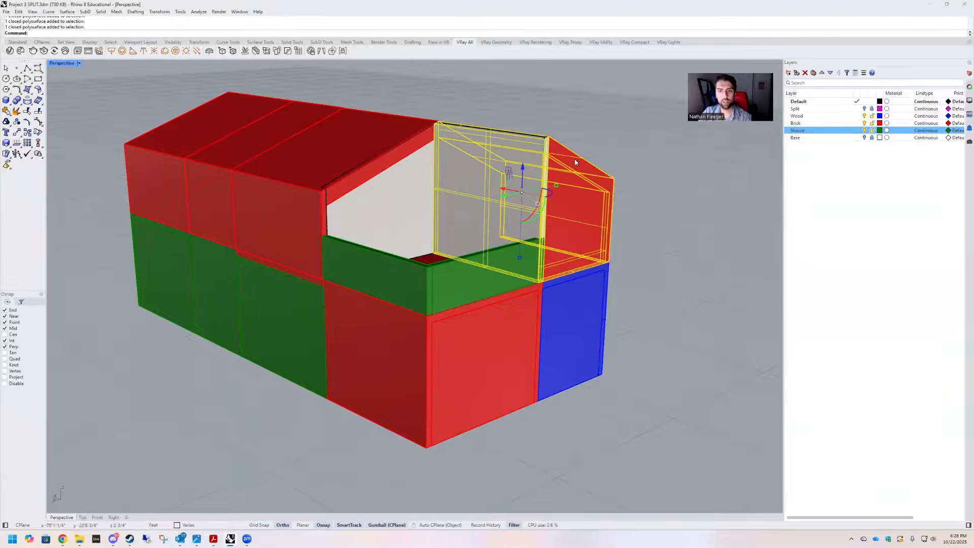
click(17, 100)
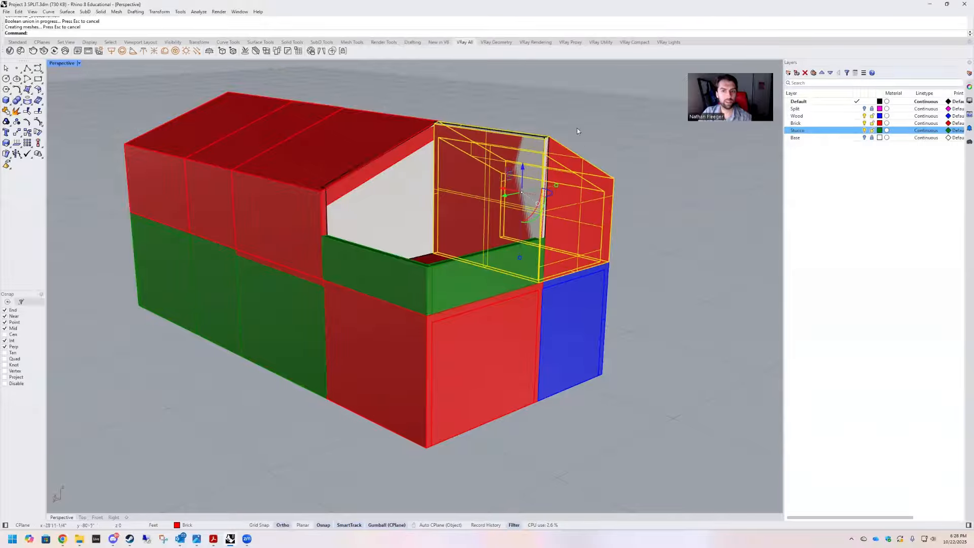
Delete the leftover wall extrusion overlapping the merged Brick volume on the terrace's long side.
click(545, 162)
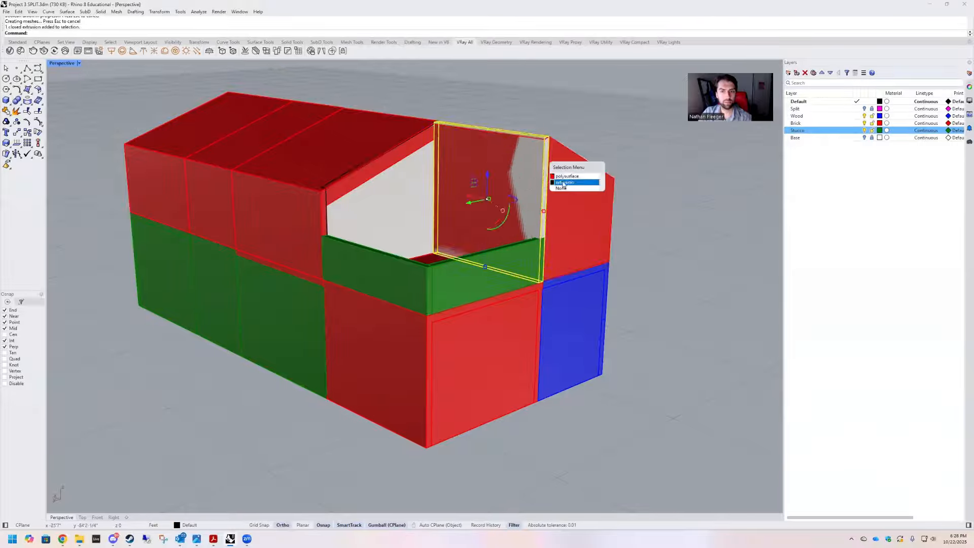
click(563, 182)
key(Delete)
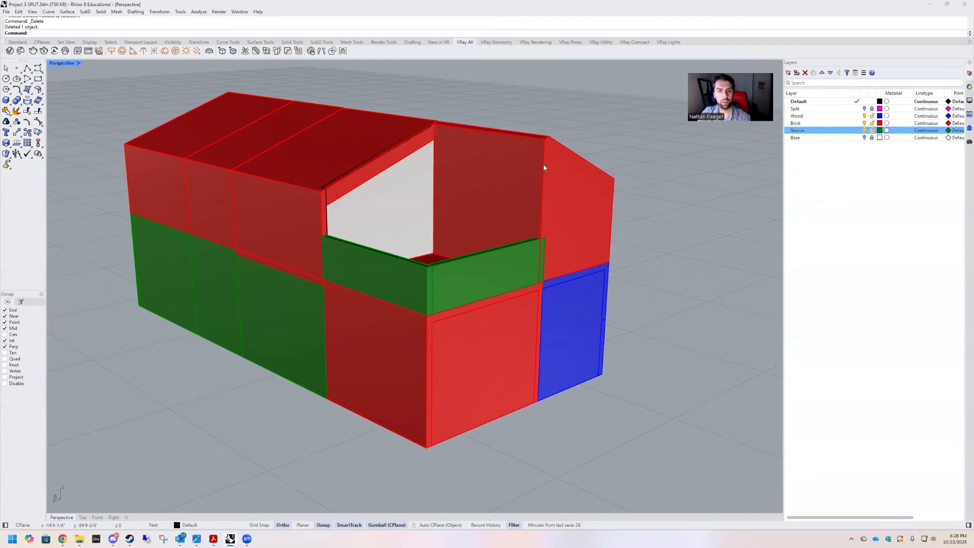
Boolean Union the terrace's gable wall with the adjoining roofed Brick volume.
right_drag(545, 168, 511, 144)
click(452, 96)
right_drag(453, 95, 413, 231)
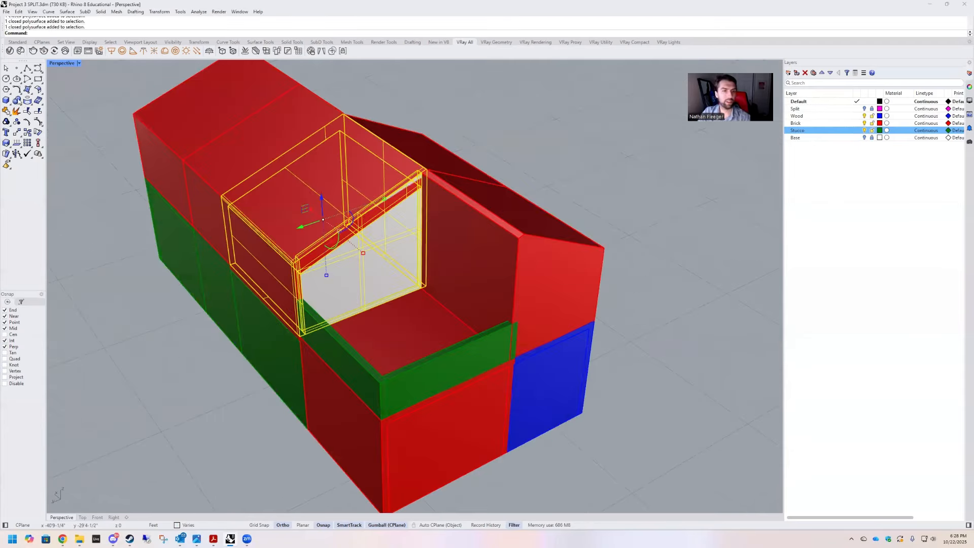
click(17, 100)
Isolate the upper Brick section above the Wood volume and check it against the reference axonometric in the browser.
right_drag(440, 224, 484, 196)
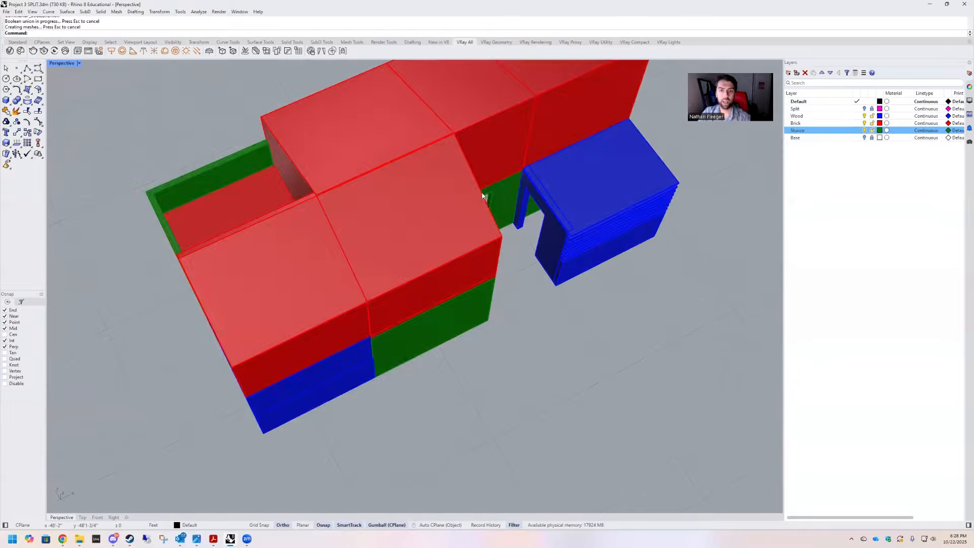
click(499, 169)
right_drag(548, 215, 487, 160)
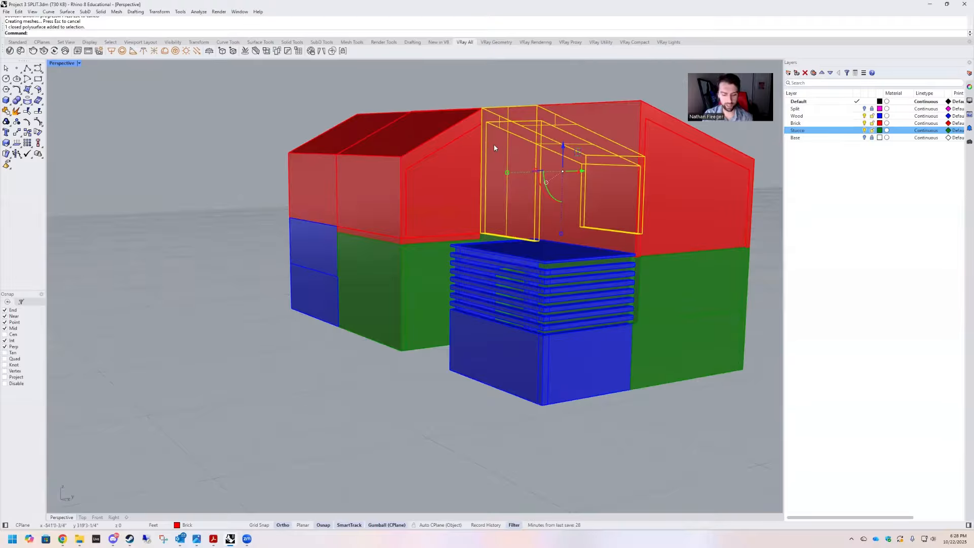
text(Isolate)
key(Return)
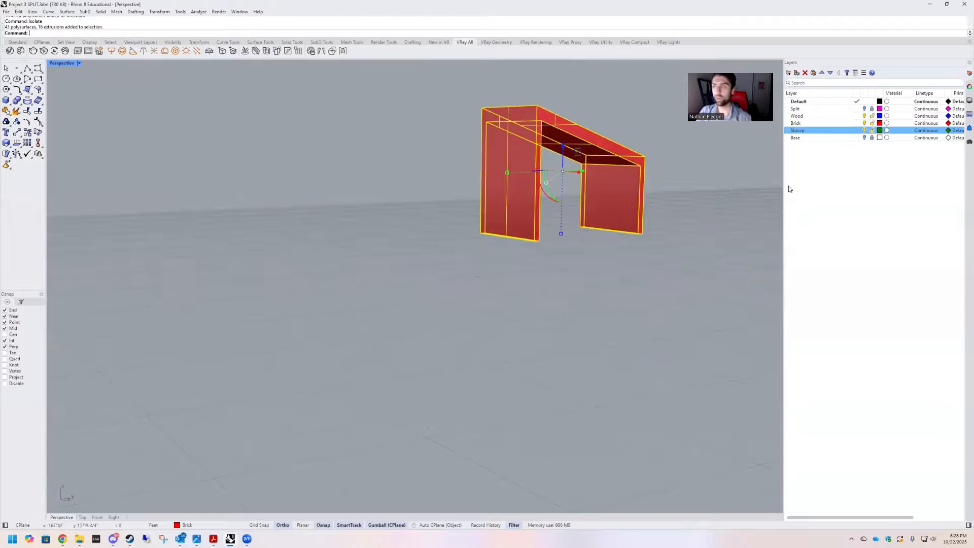
key(alt+Tab)
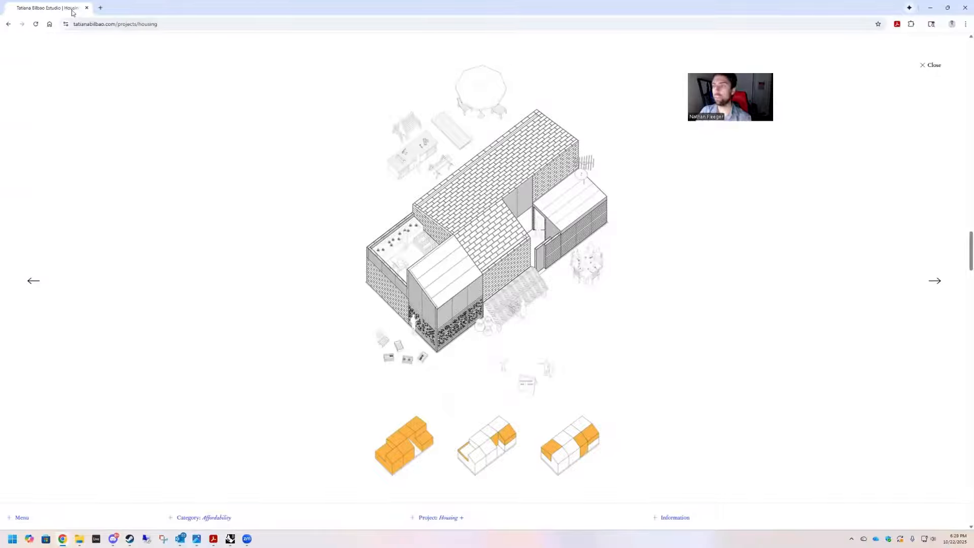
key(alt+Tab)
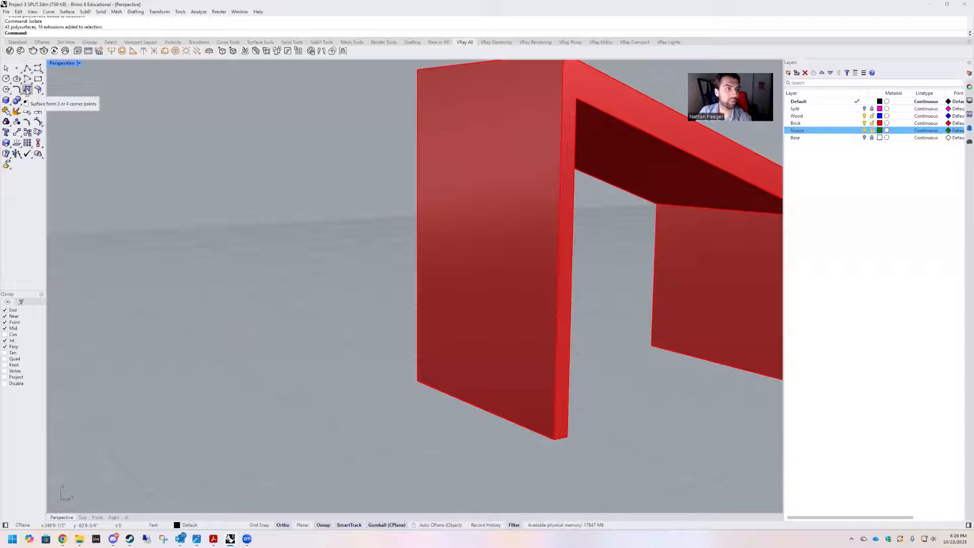
Create a four-corner surface across the sloped underside of the isolated Brick section's roof.
click(28, 89)
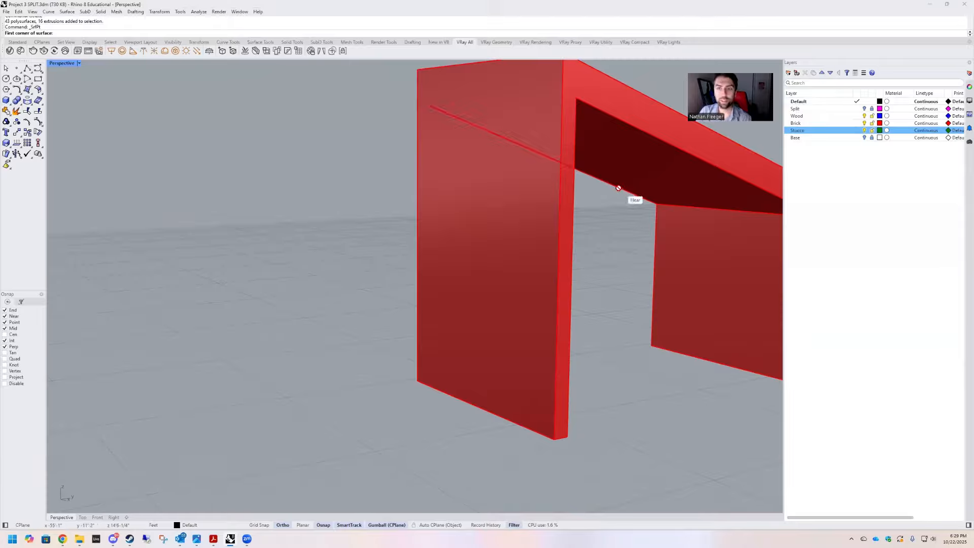
right_drag(632, 198, 522, 198)
scroll(522, 198, down, 5)
scroll(465, 157, up, 2)
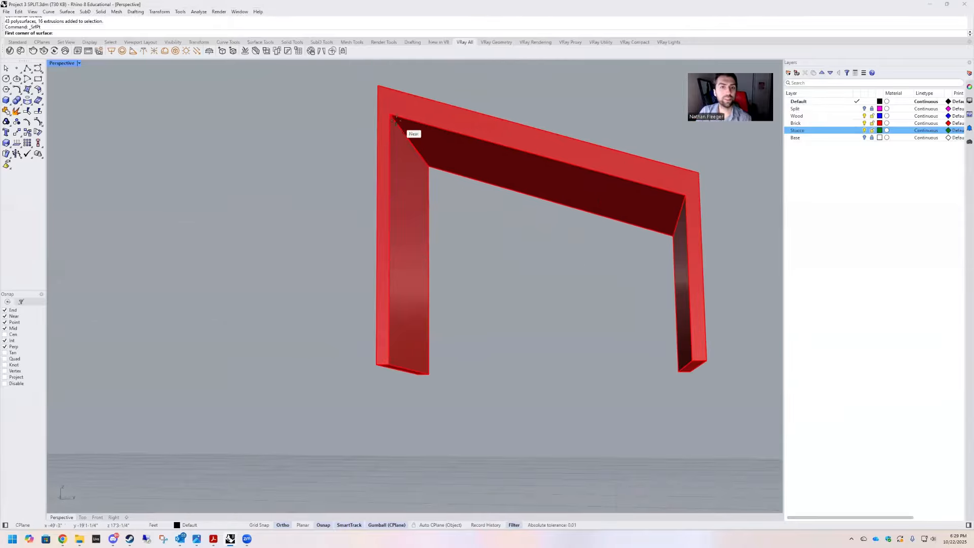
click(390, 115)
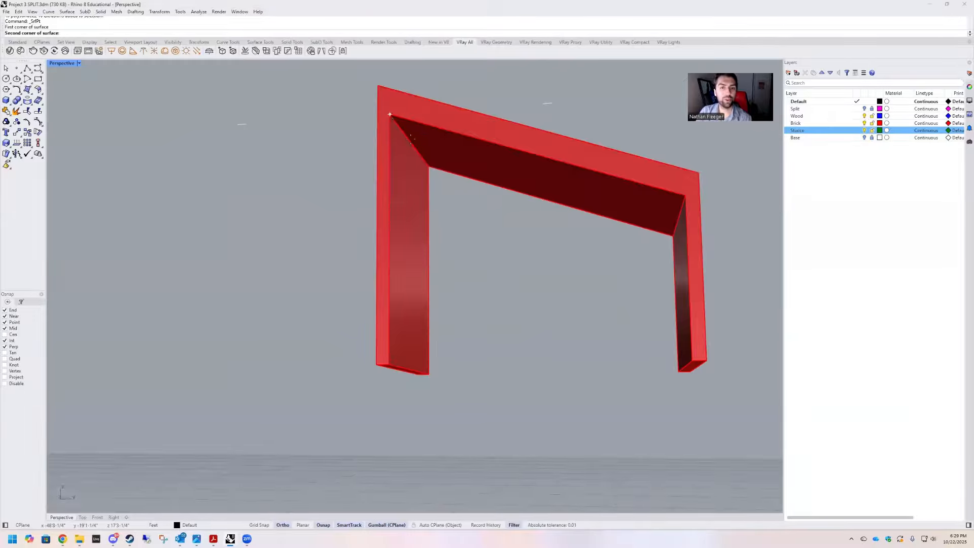
click(429, 166)
click(672, 236)
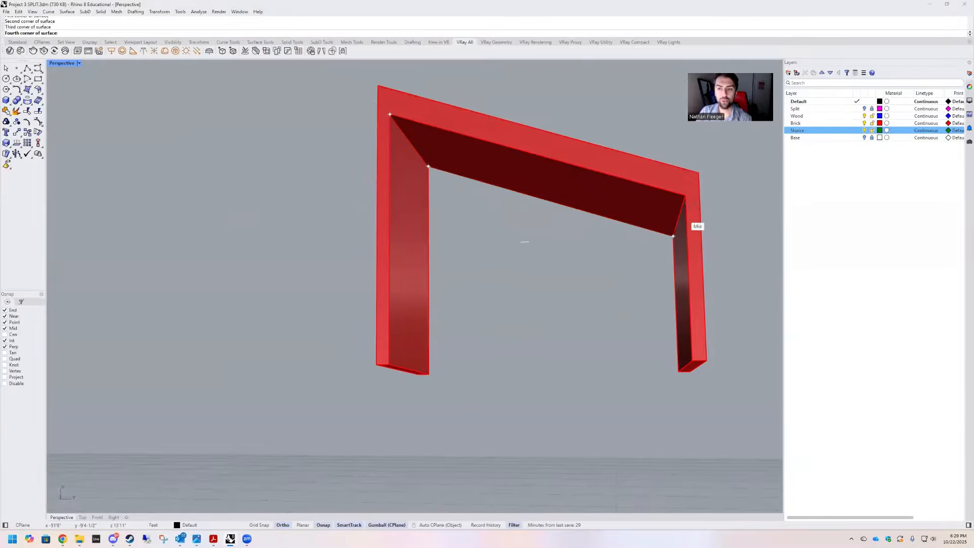
click(685, 196)
Enlarge the sloped surface in both directions with a gumball scale and Scale1D so it extends past the Brick section.
click(667, 217)
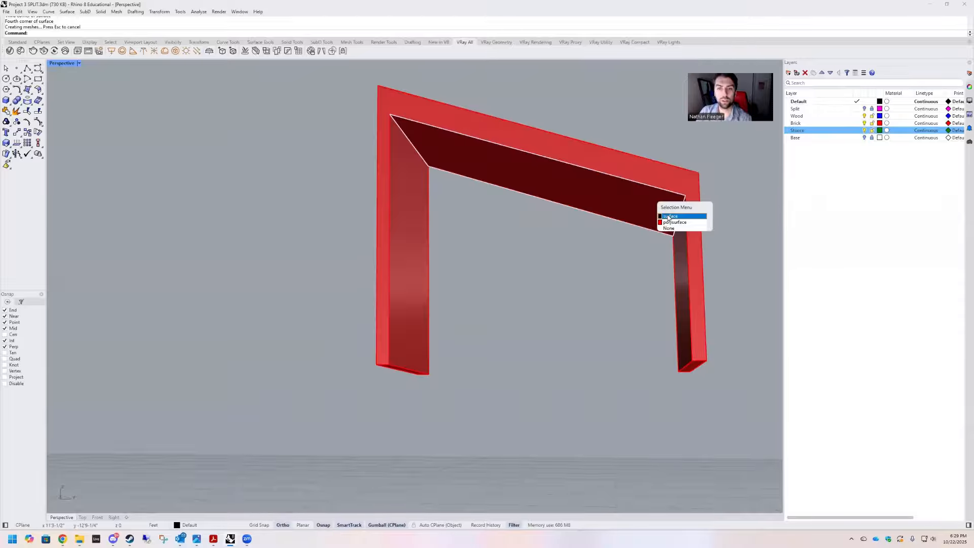
click(668, 216)
right_drag(668, 216, 560, 214)
drag(557, 209, 530, 243)
right_drag(503, 222, 503, 238)
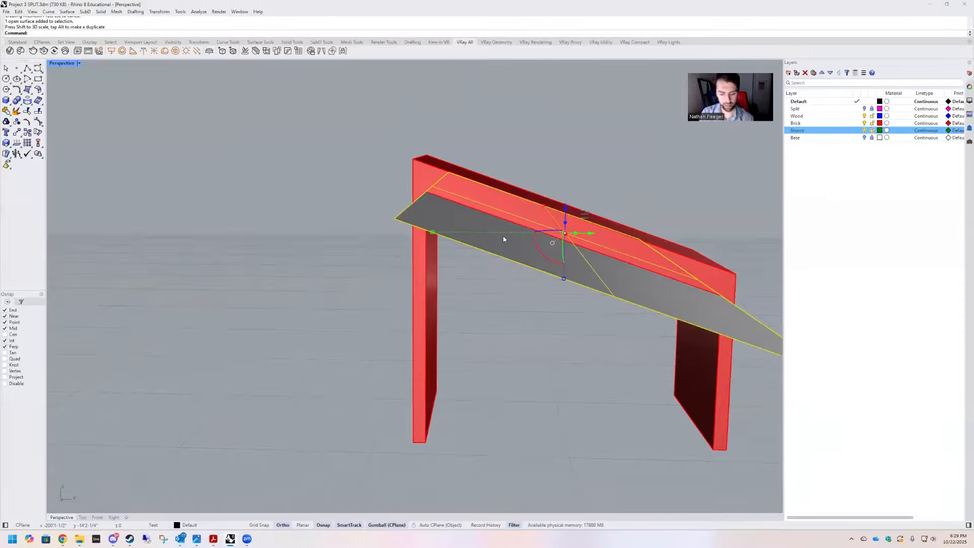
key(Return)
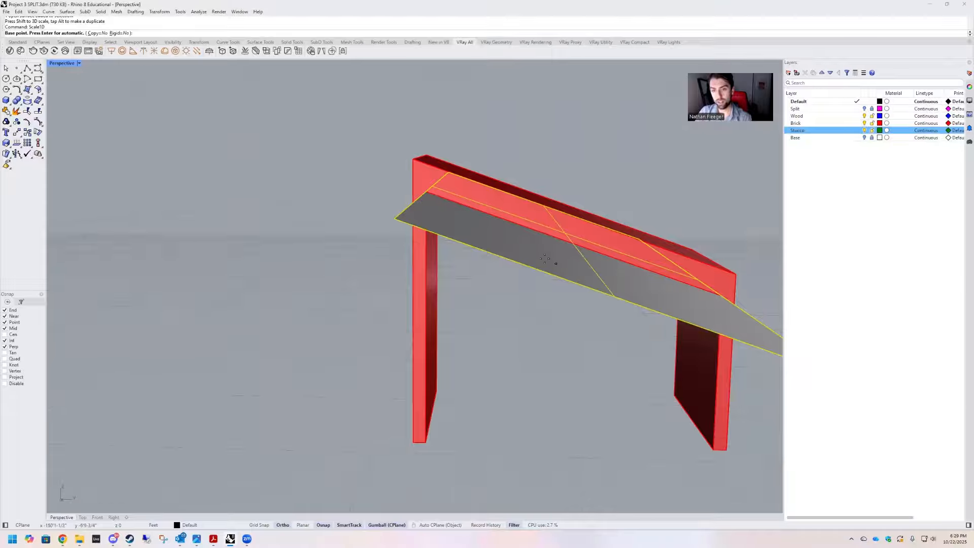
right_drag(550, 257, 576, 301)
right_drag(635, 152, 620, 152)
click(616, 153)
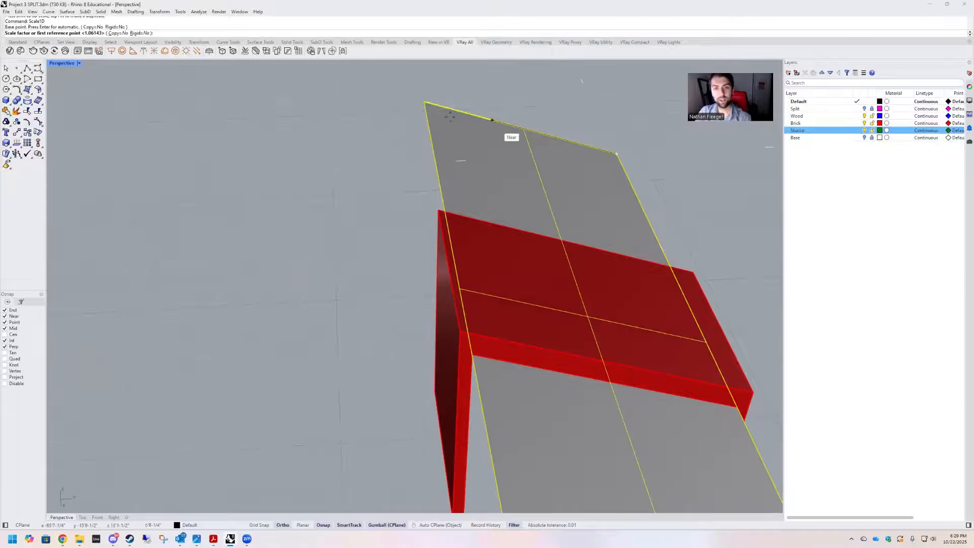
click(414, 99)
click(276, 78)
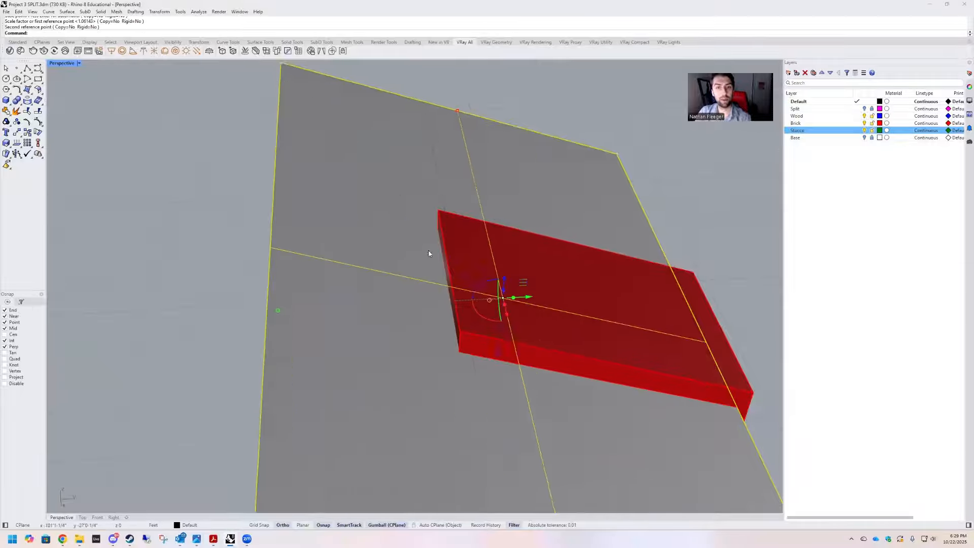
Split the isolated Brick section with the enlarged sloped surface and delete the surface.
right_drag(448, 229, 447, 274)
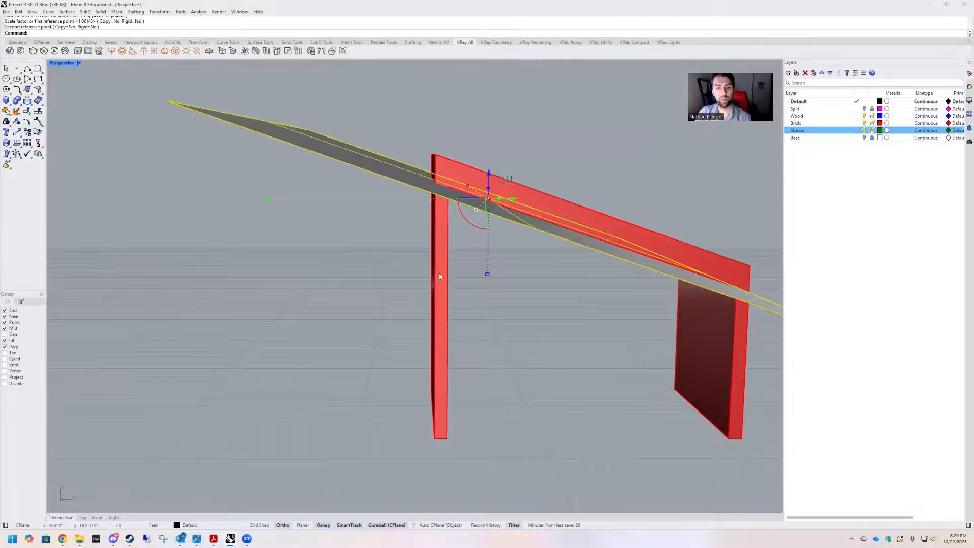
click(440, 279)
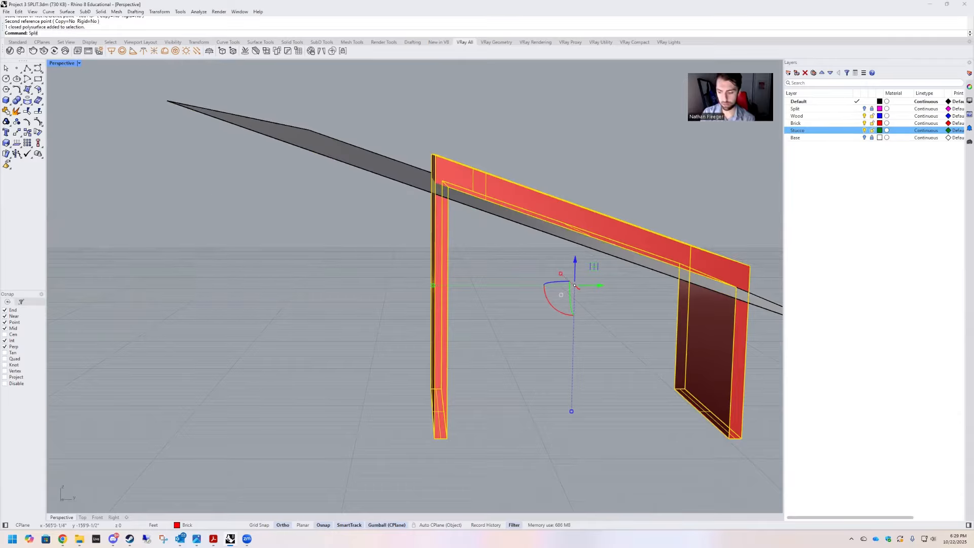
key(Return)
click(408, 172)
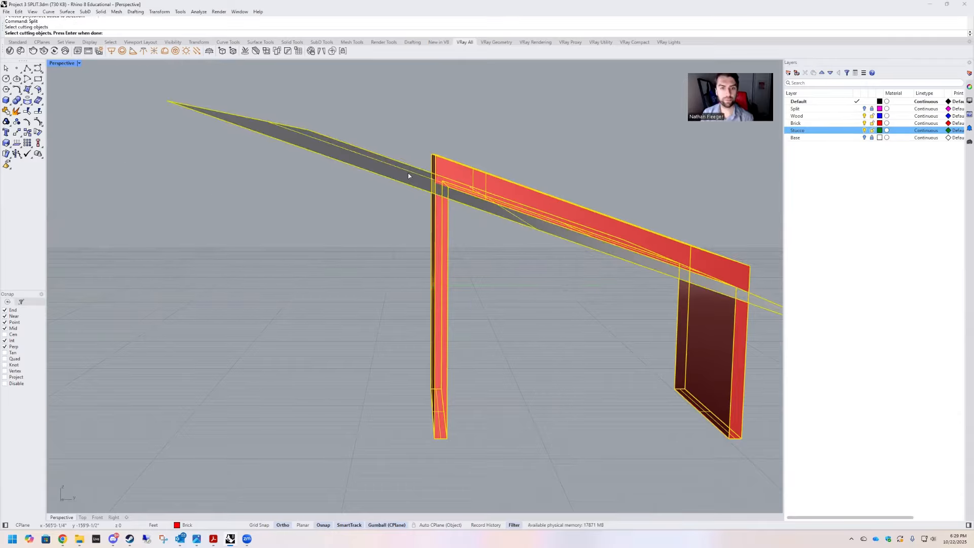
key(Return)
click(396, 185)
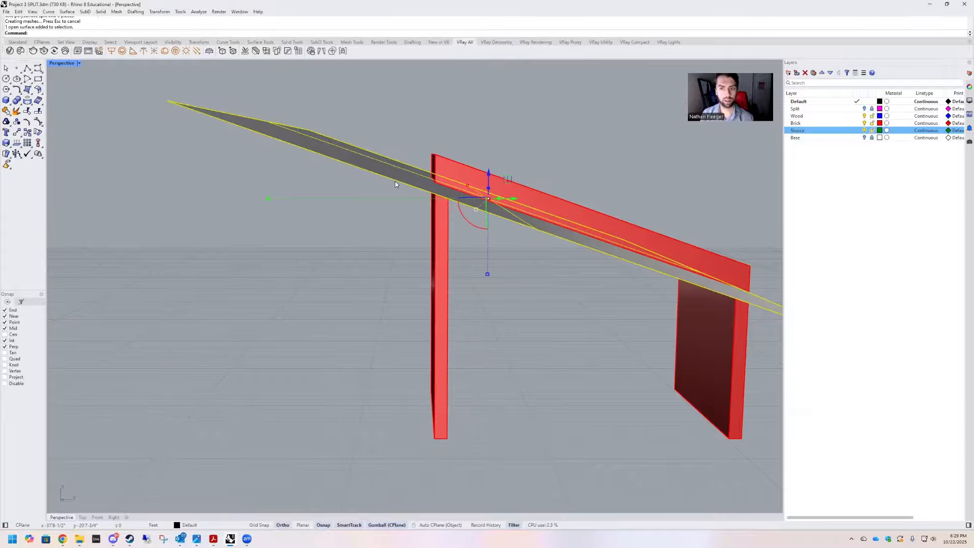
right_drag(396, 197, 372, 191)
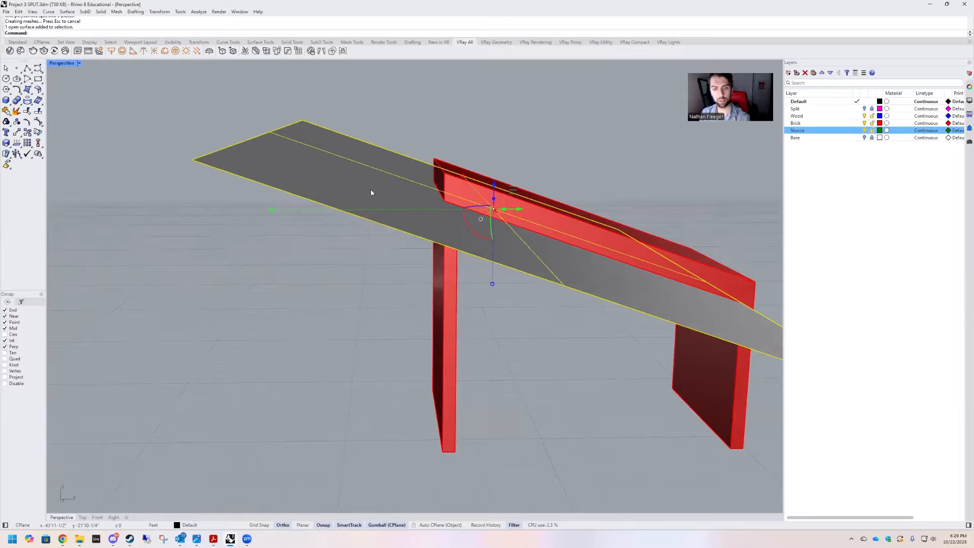
key(Delete)
Cap the open split faces on both the tall wall piece and the remaining roof piece.
click(456, 248)
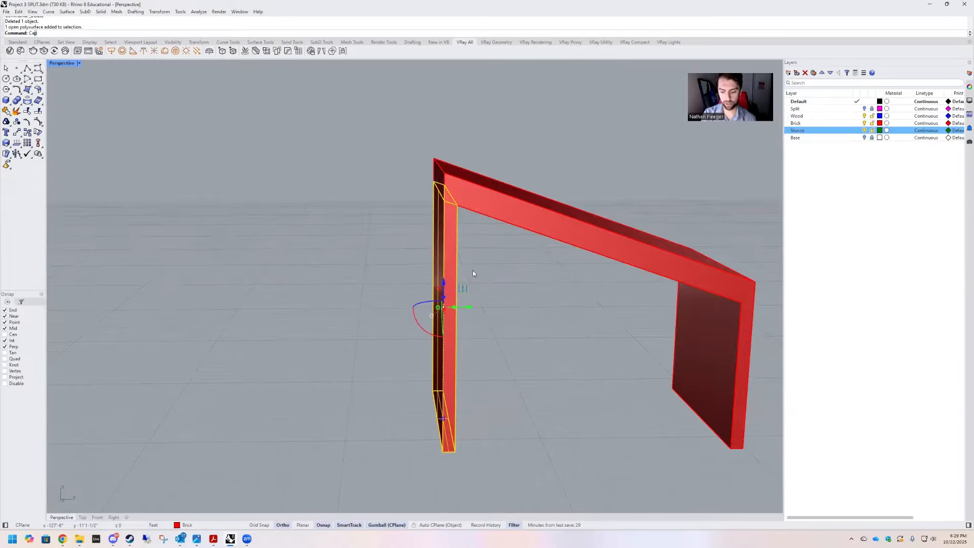
key(Return)
click(522, 254)
click(522, 218)
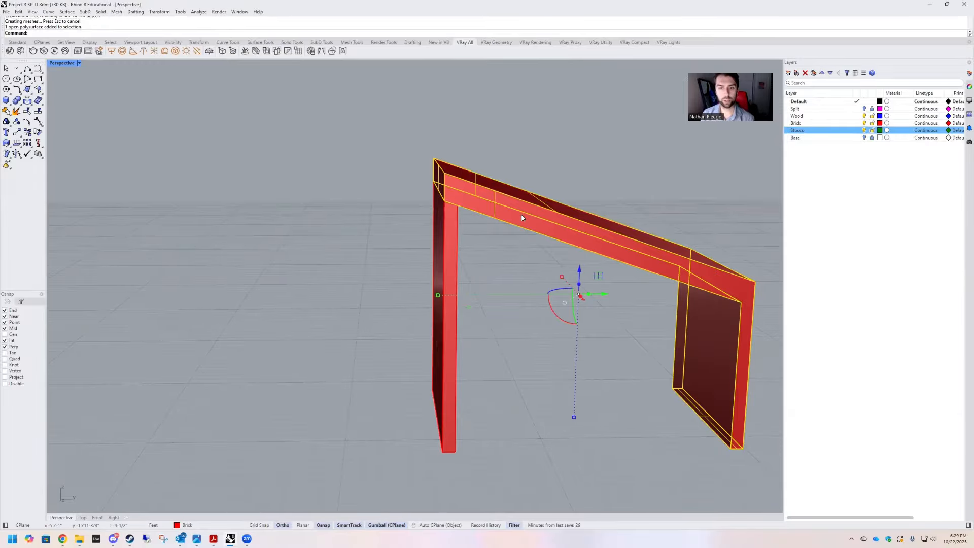
key(Return)
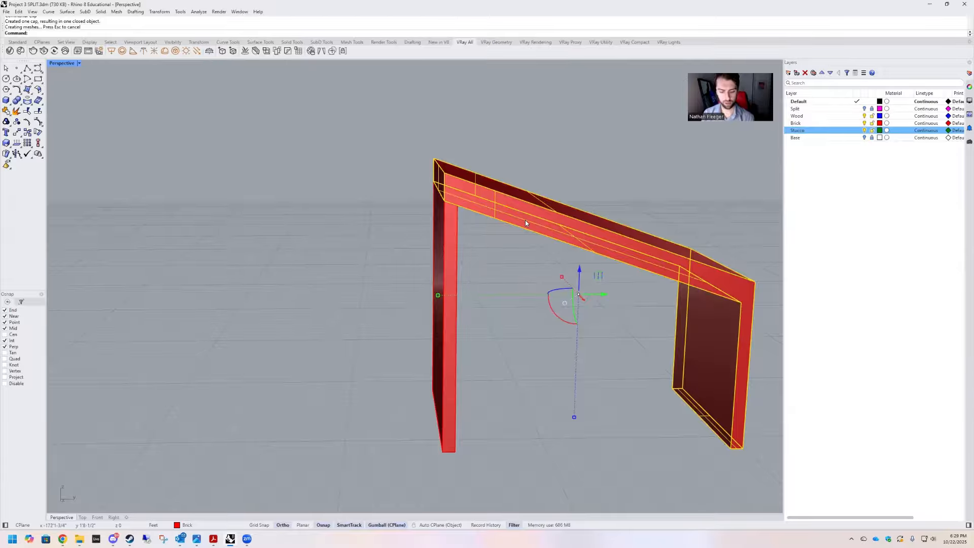
Show all hidden objects and move the separated tall wall piece to the Stucco layer.
text(Show)
key(Return)
right_drag(356, 231, 479, 277)
click(482, 277)
right_click(830, 130)
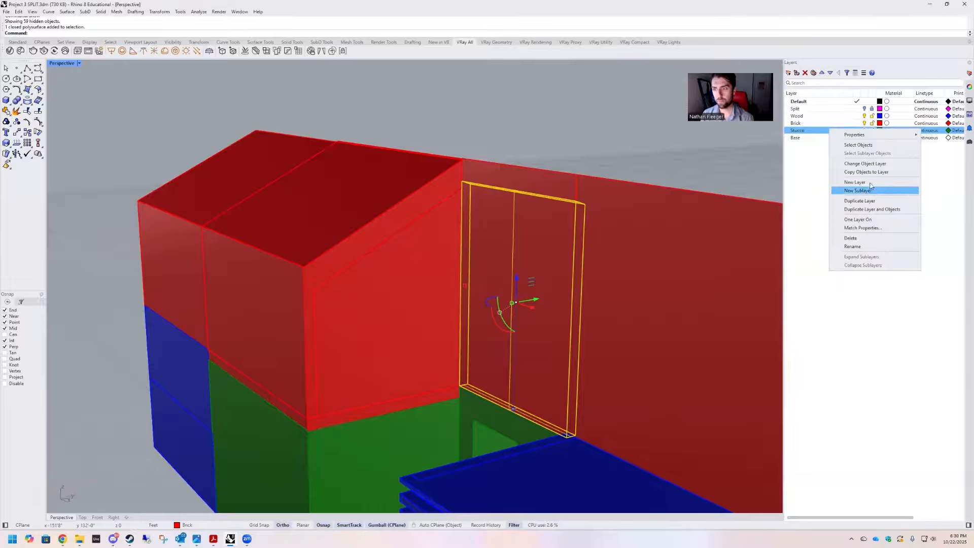
click(858, 165)
click(585, 156)
Turn on the Base layer and inspect the whole house model on its base.
scroll(584, 158, down, 4)
right_drag(473, 246, 488, 272)
scroll(472, 277, down, 4)
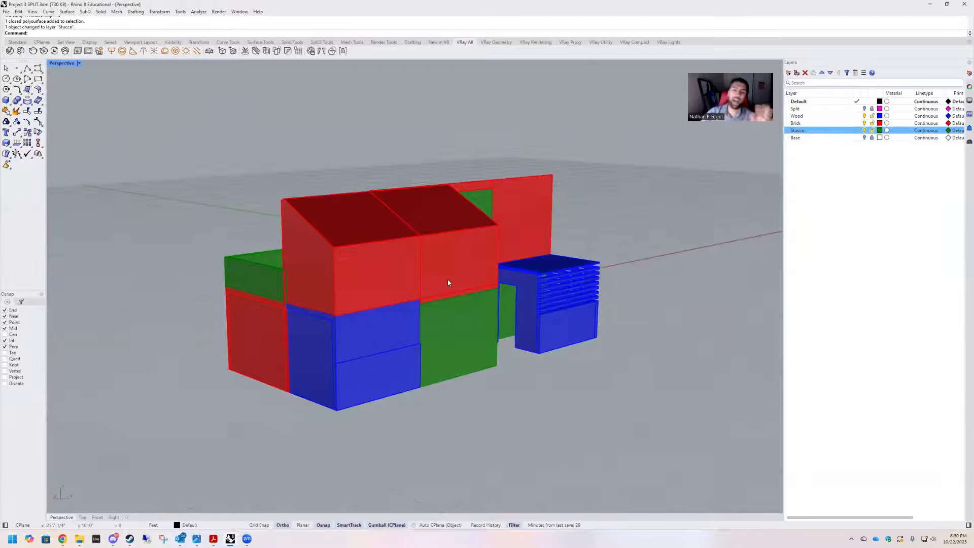
scroll(415, 287, up, 2)
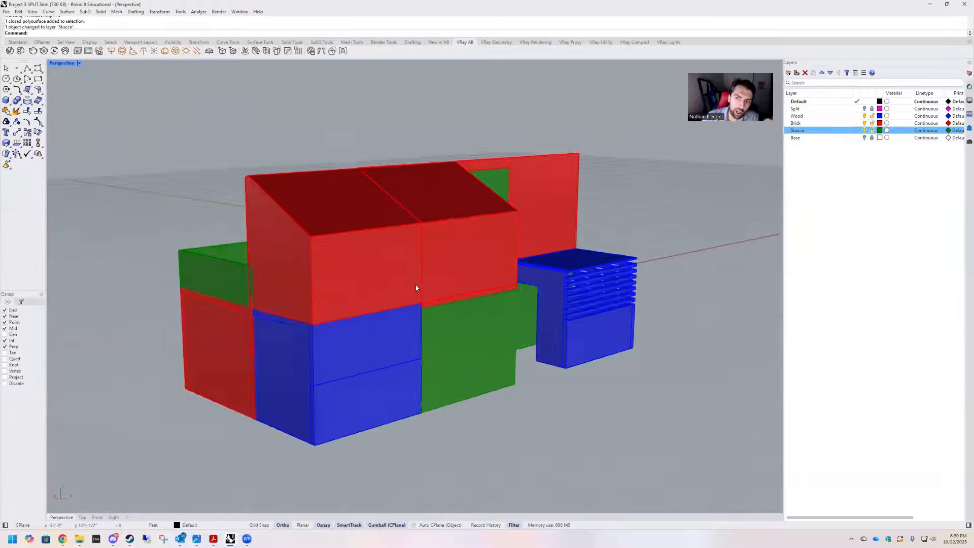
mouse_move(491, 308)
right_down()
mouse_move(474, 302)
mouse_move(482, 306)
right_up()
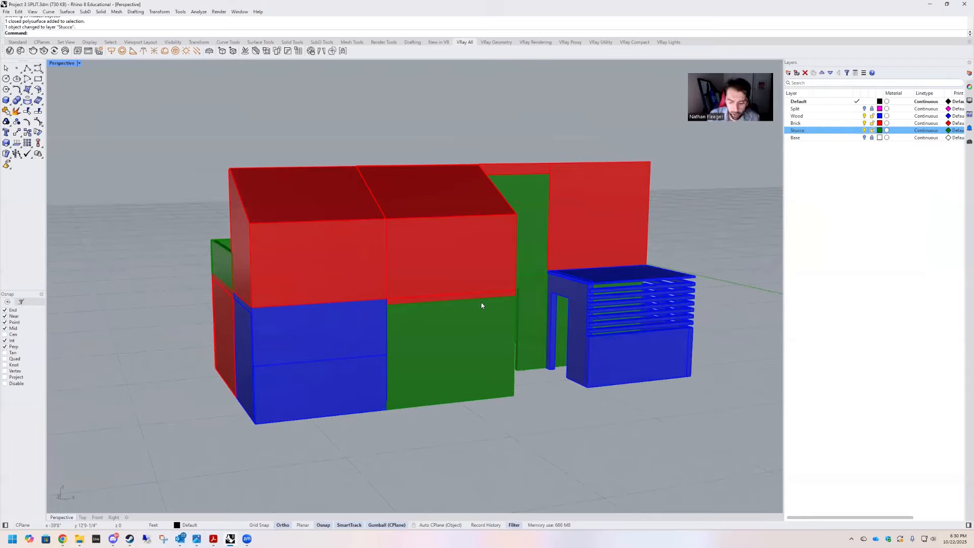
click(864, 137)
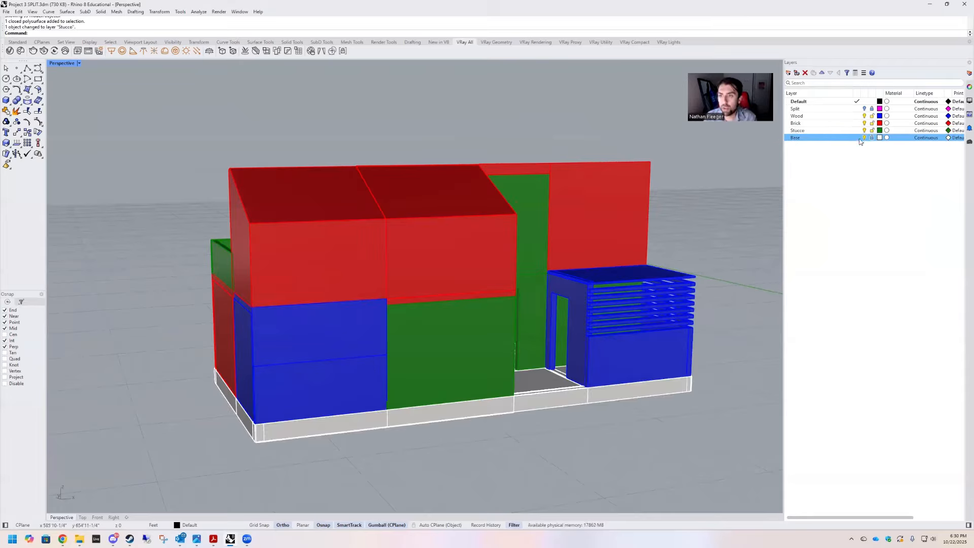
scroll(568, 363, up, 5)
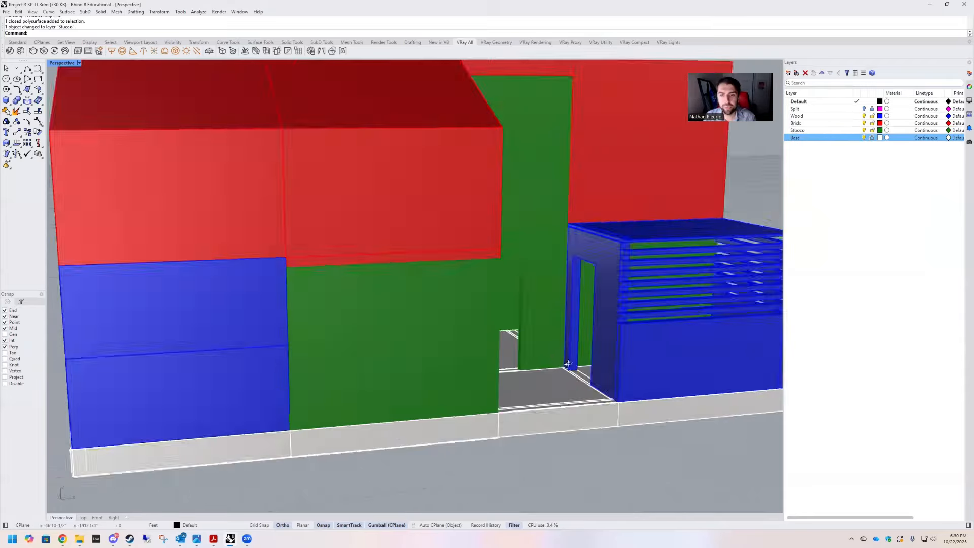
scroll(452, 303, down, 5)
right_drag(502, 310, 517, 323)
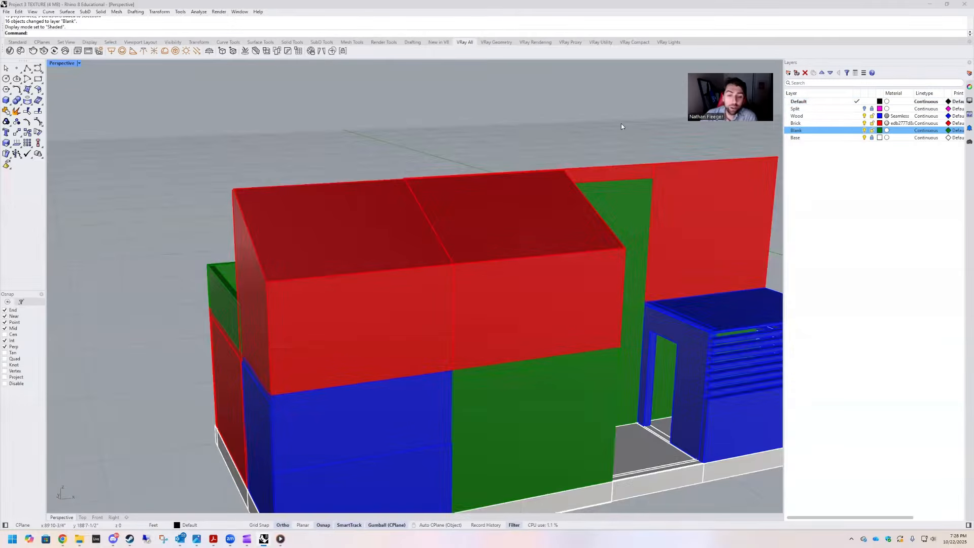
Examine the shaded house model from several sides to review how its parts are sorted onto the material layers.
scroll(282, 245, down, 4)
scroll(333, 272, up, 4)
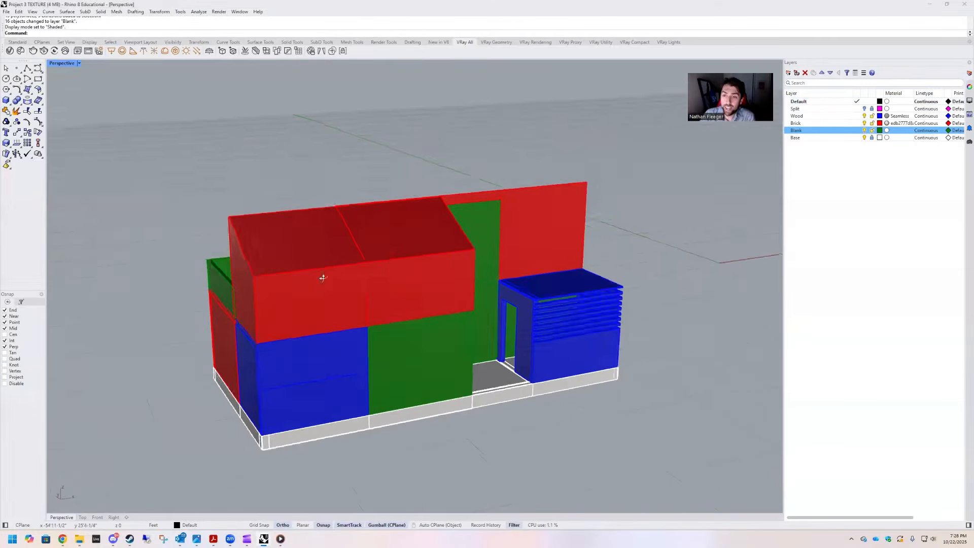
scroll(338, 262, down, 3)
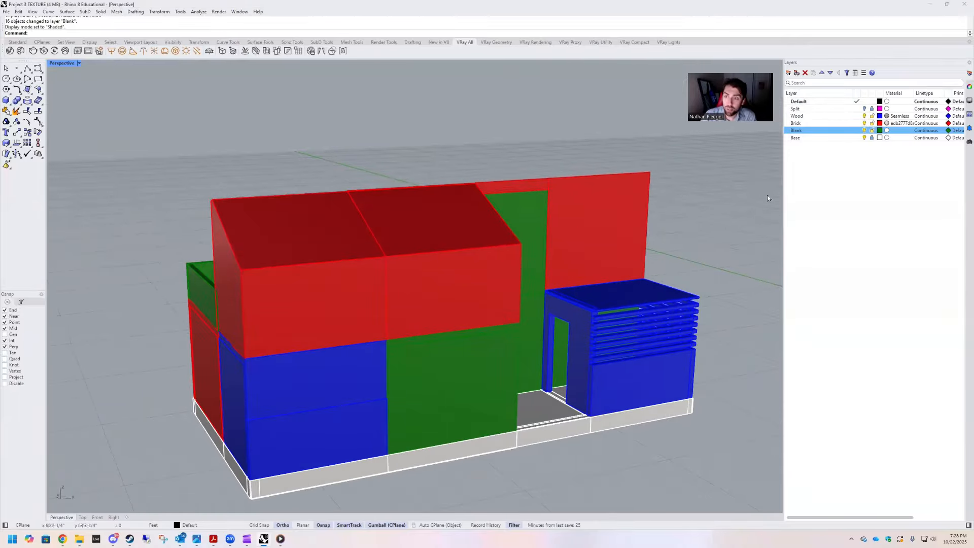
click(815, 124)
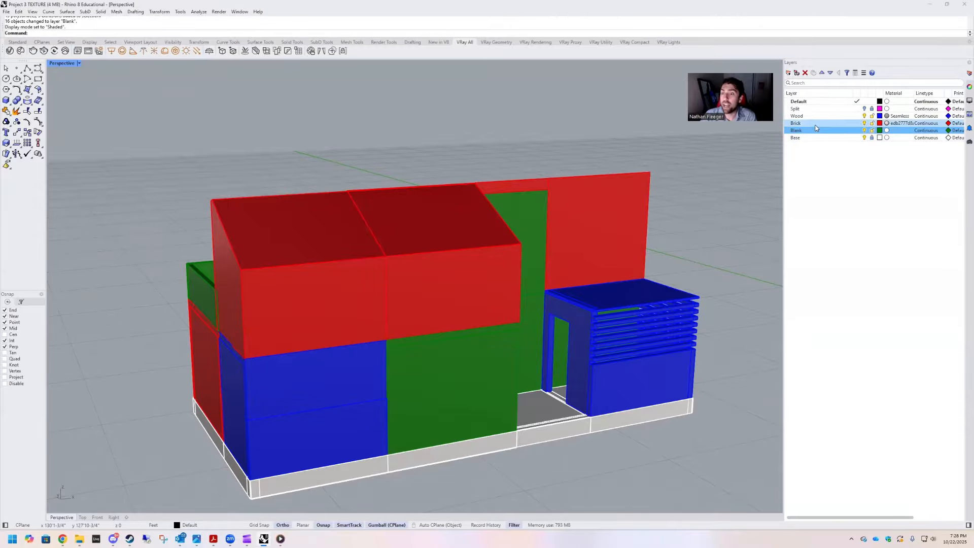
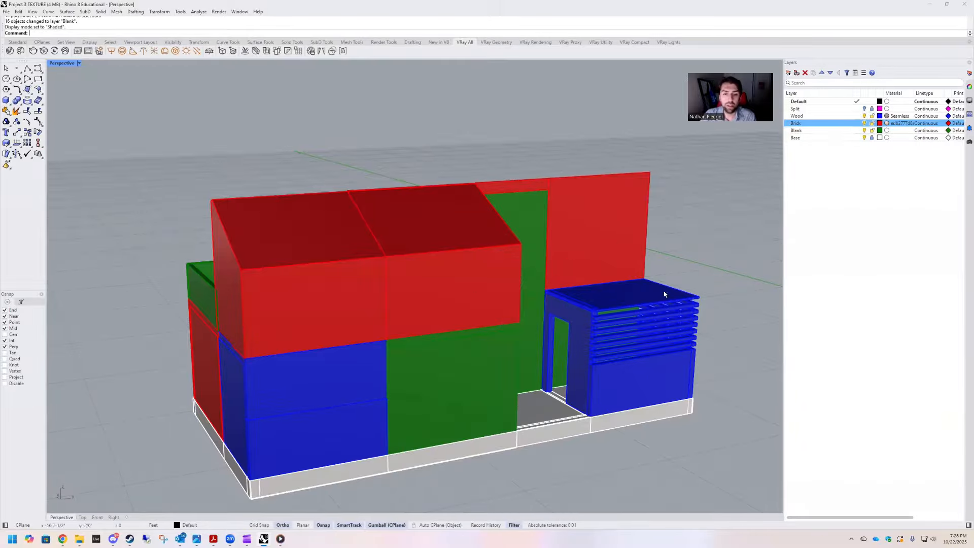
scroll(609, 335, down, 2)
scroll(614, 350, up, 2)
right_drag(526, 354, 613, 357)
scroll(613, 357, up, 2)
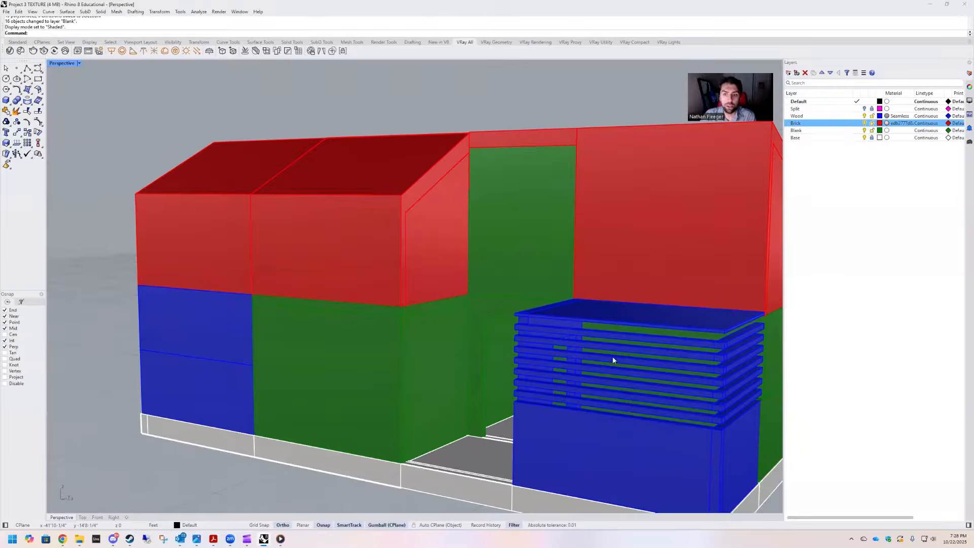
scroll(576, 342, down, 5)
right_drag(497, 325, 539, 322)
scroll(540, 323, up, 4)
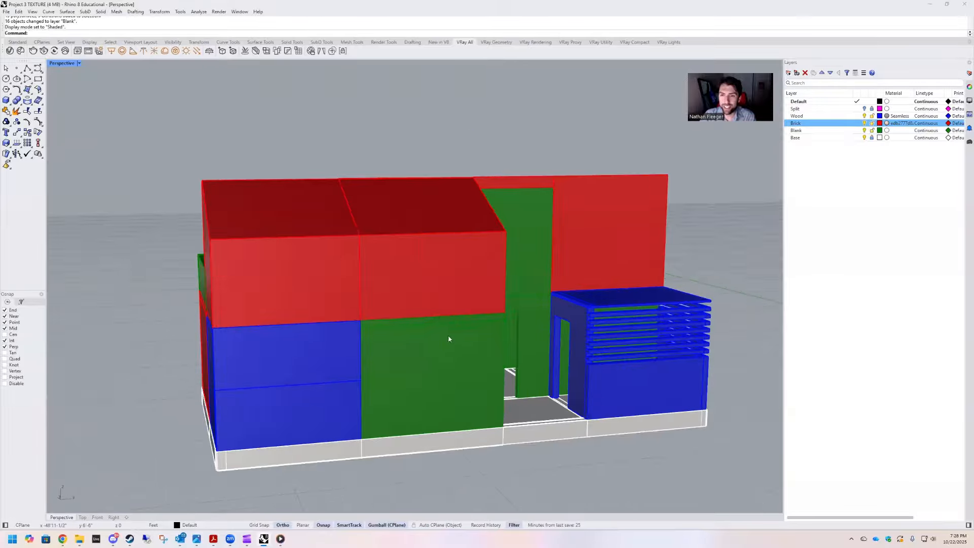
right_drag(449, 335, 482, 339)
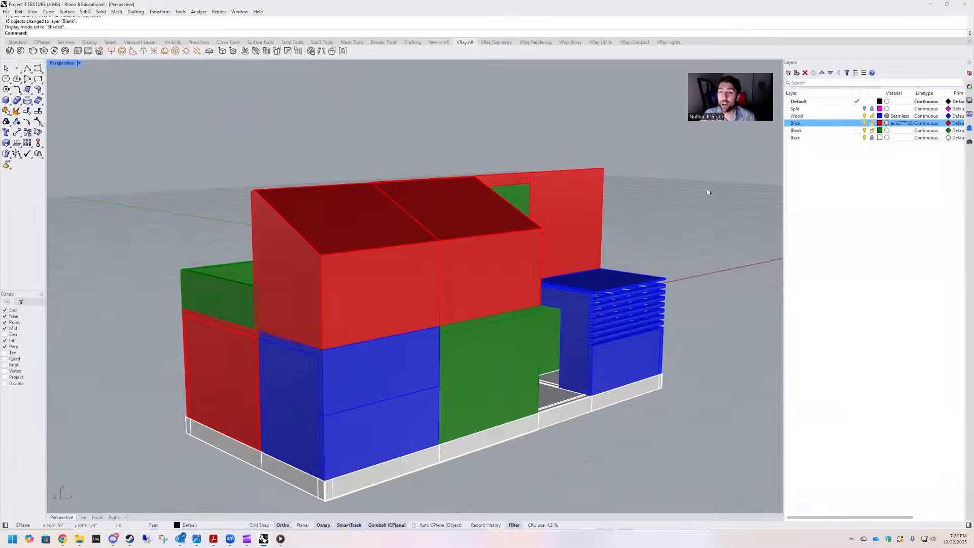
Start a Physically Based material from texture files for the Brick layer and browse to Project 3 NEW's Seamless Textures folder.
click(888, 123)
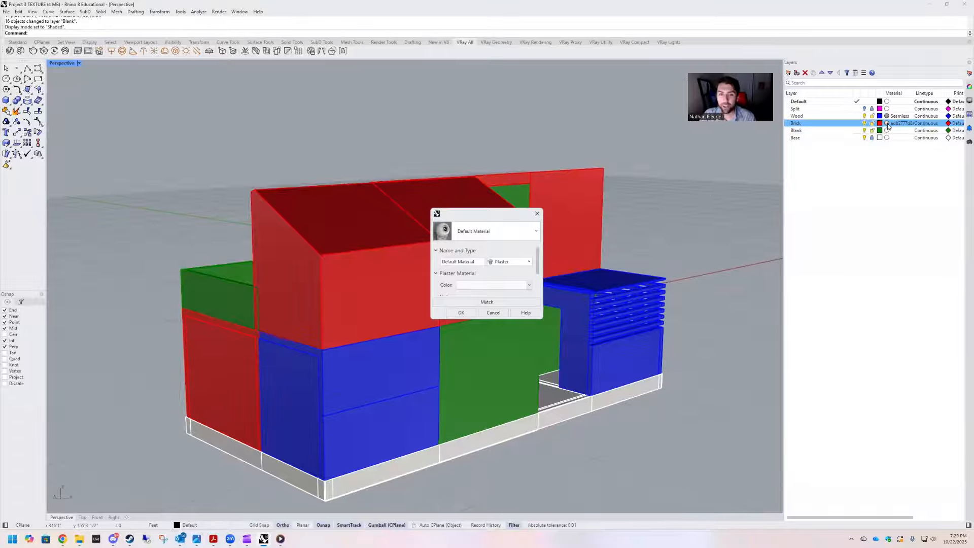
click(505, 232)
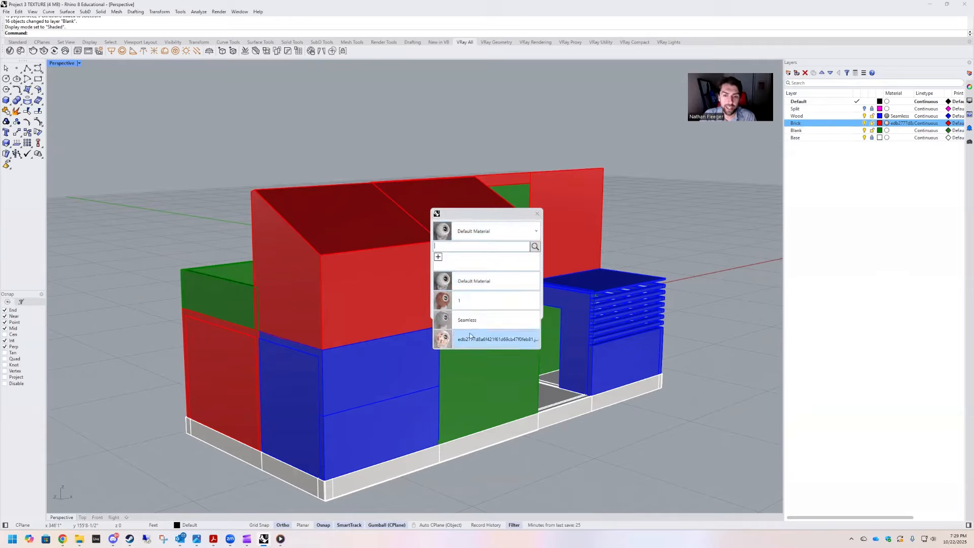
click(438, 257)
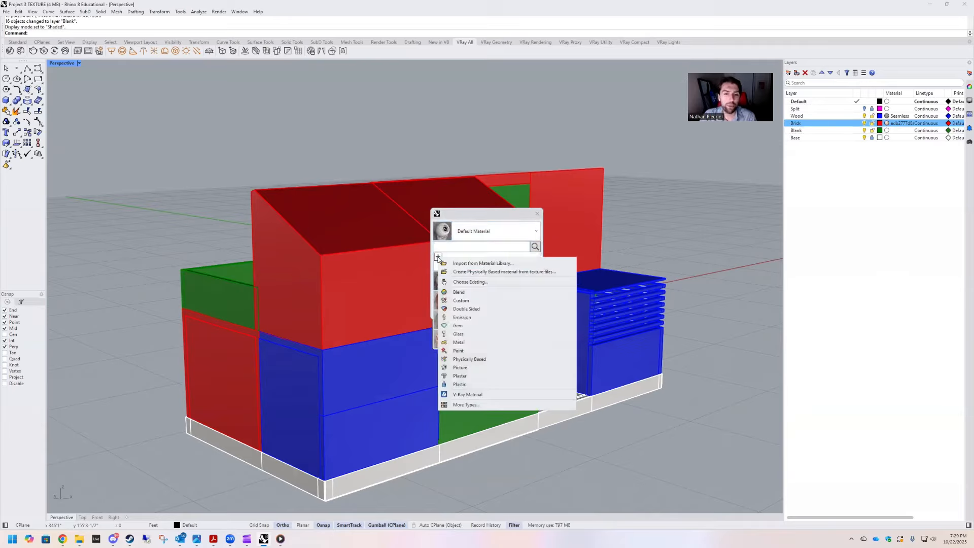
click(487, 272)
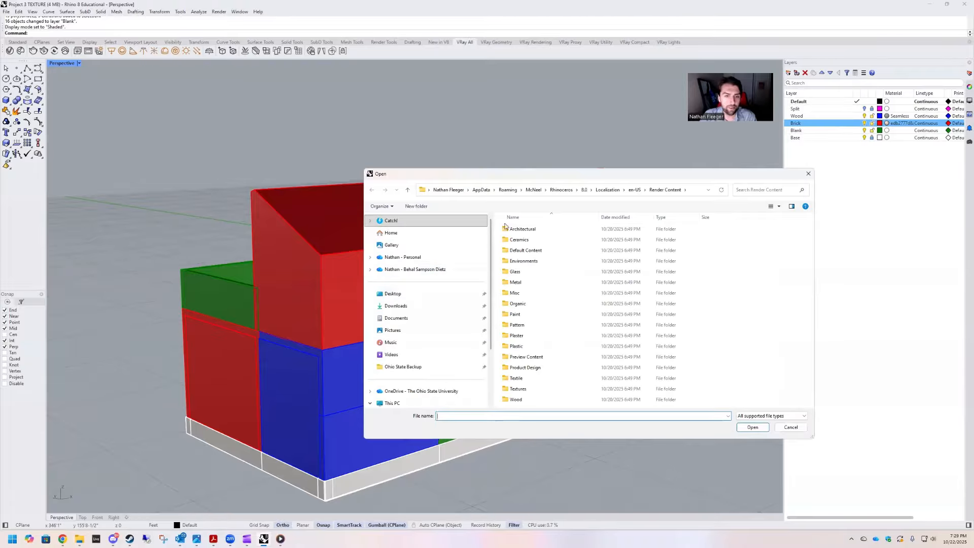
click(406, 366)
double_click(527, 230)
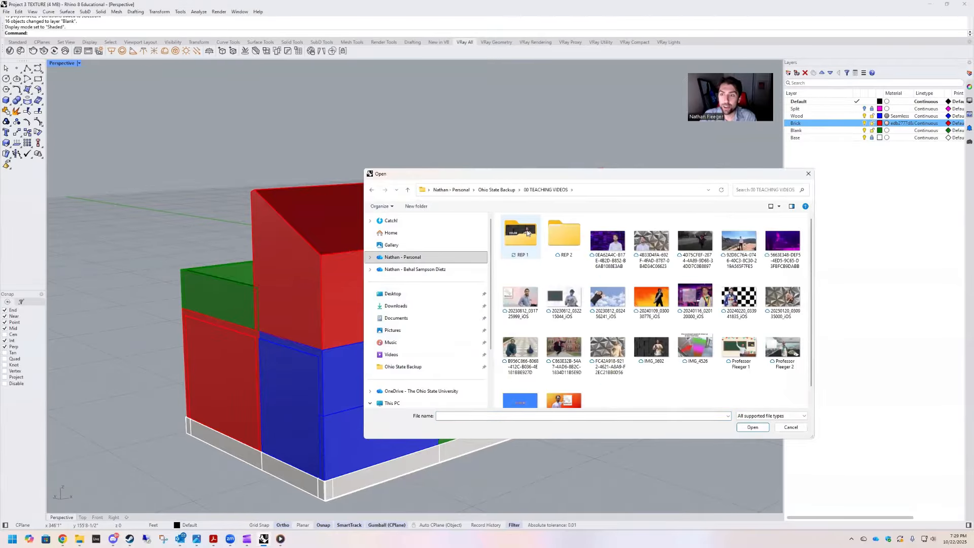
double_click(533, 229)
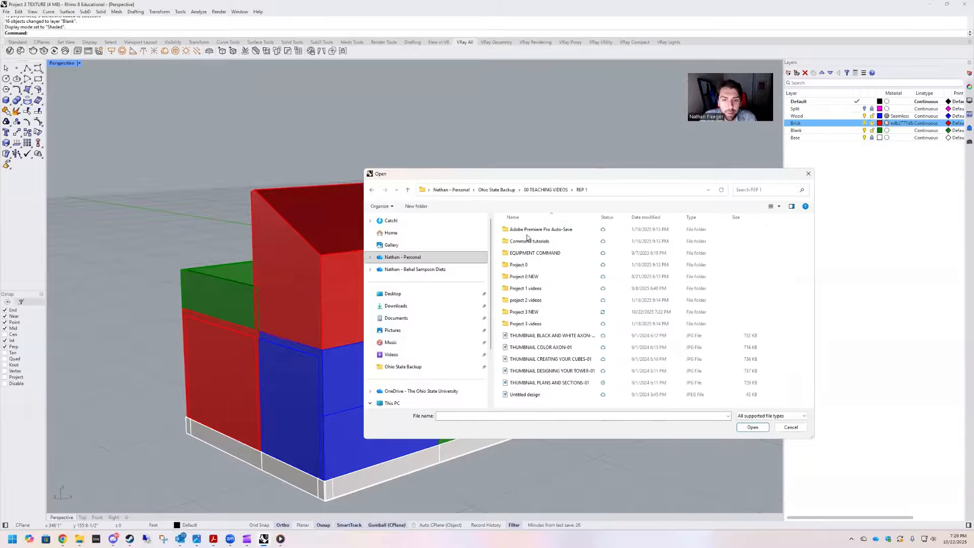
double_click(526, 313)
double_click(521, 236)
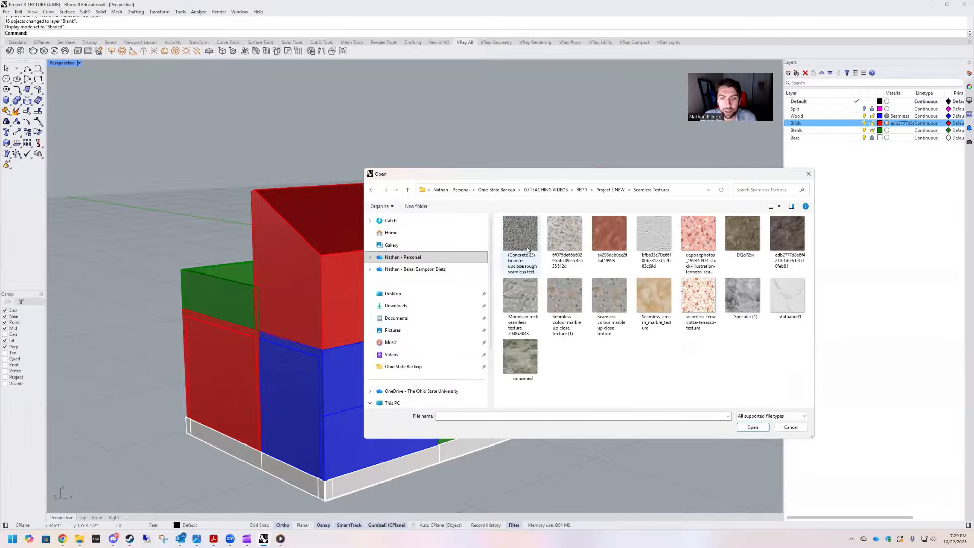
Load seamless-terracotta-terrazzo-texture into the new material with surface mapping.
click(708, 303)
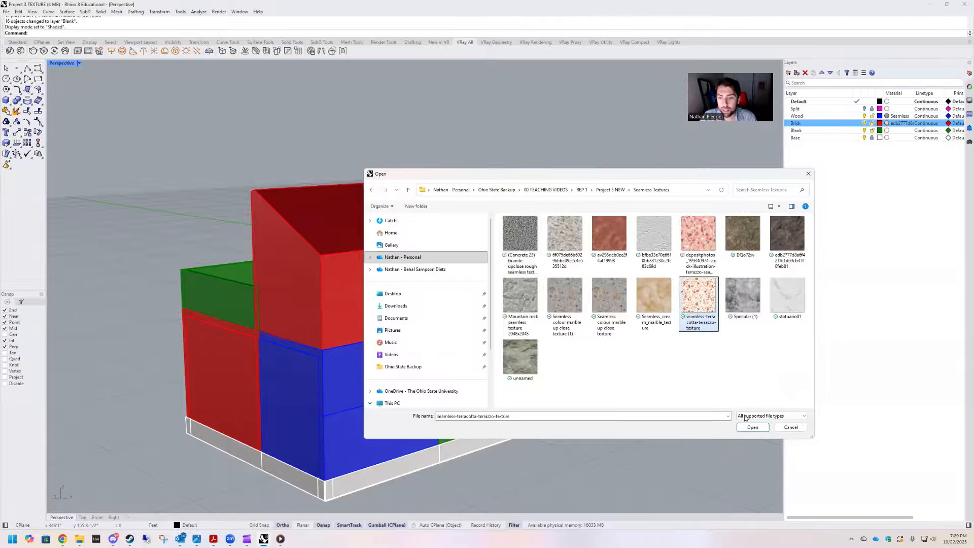
click(751, 428)
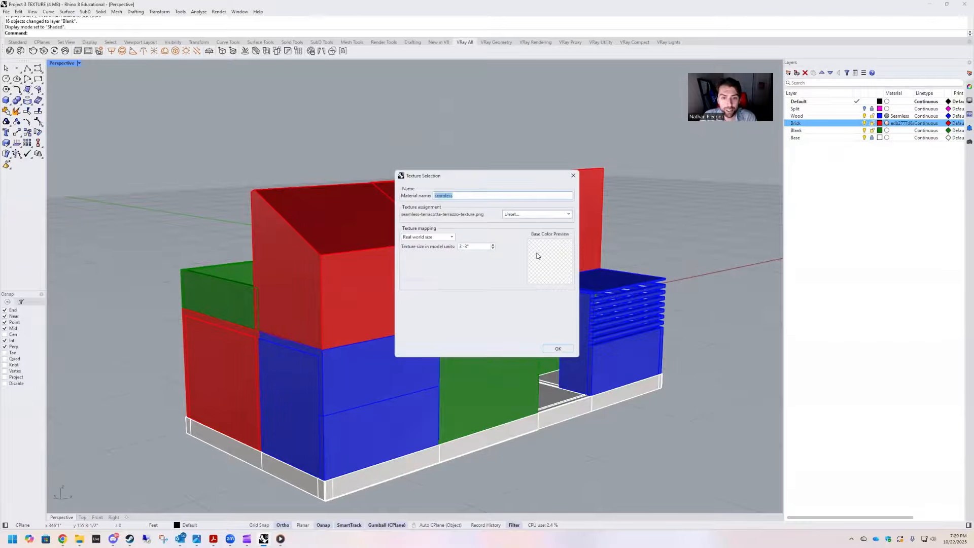
click(433, 242)
click(431, 245)
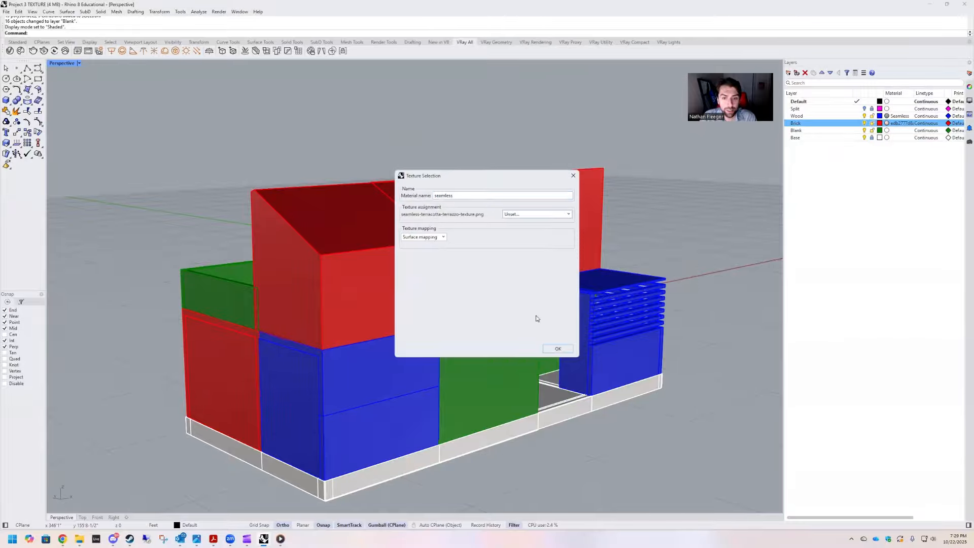
click(556, 349)
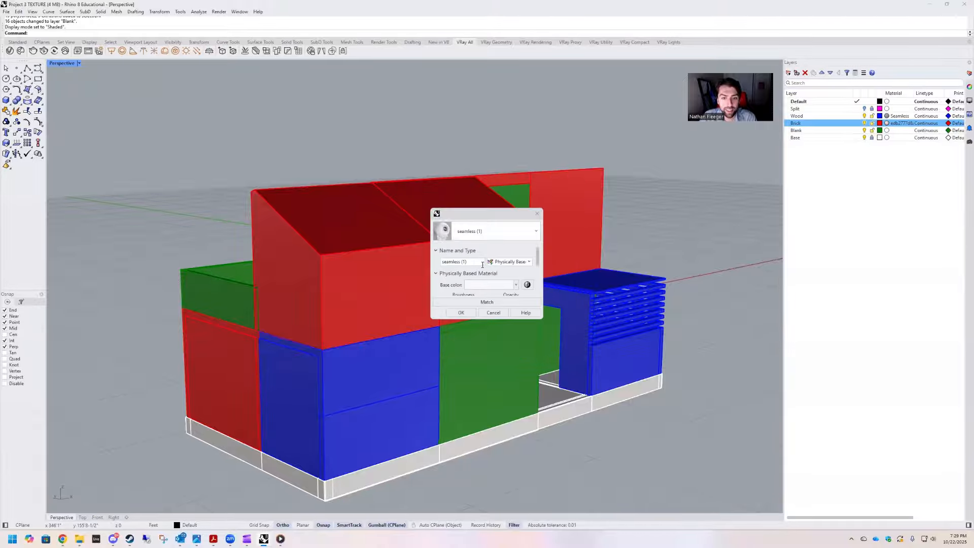
Assign seamless-terracotta-terrazzo-texture as the material's base color texture and apply the material to the Brick layer.
click(515, 286)
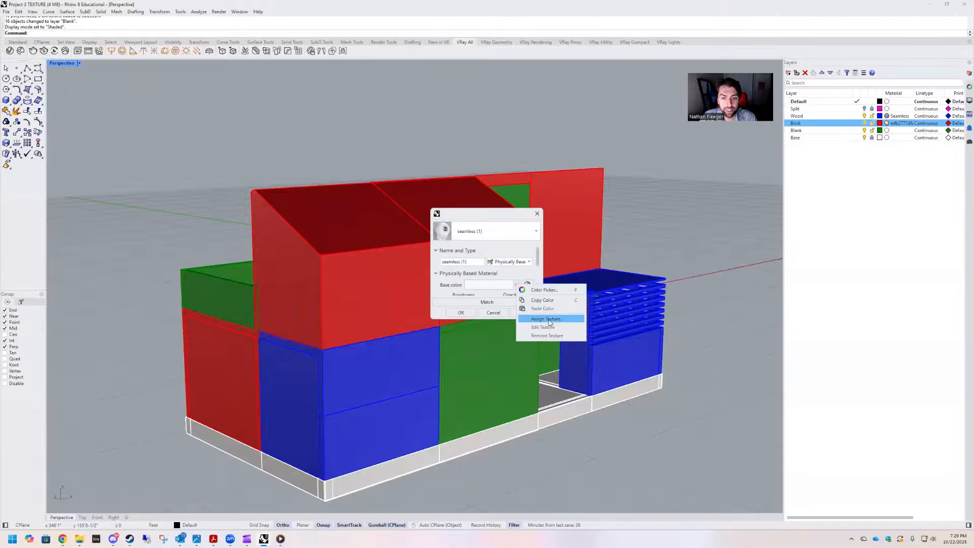
click(548, 320)
click(699, 297)
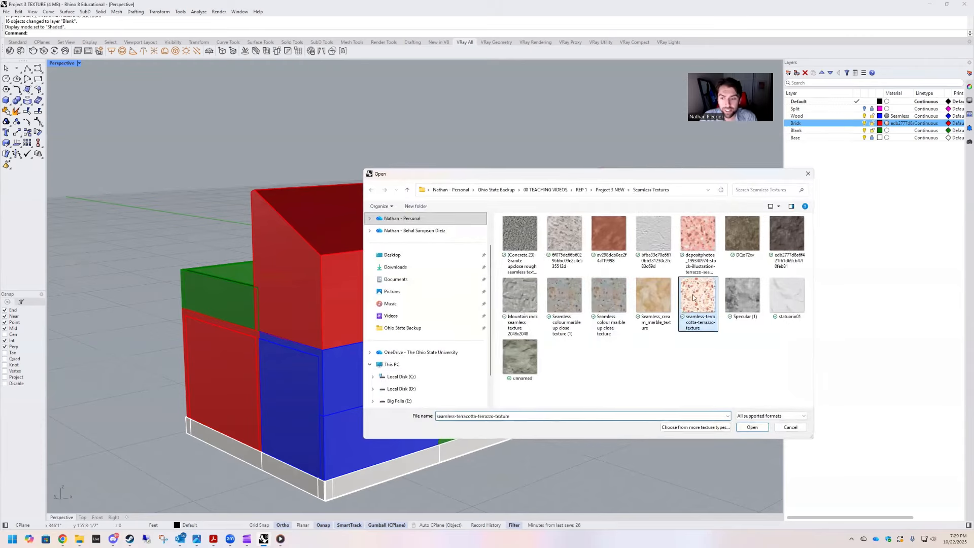
click(754, 429)
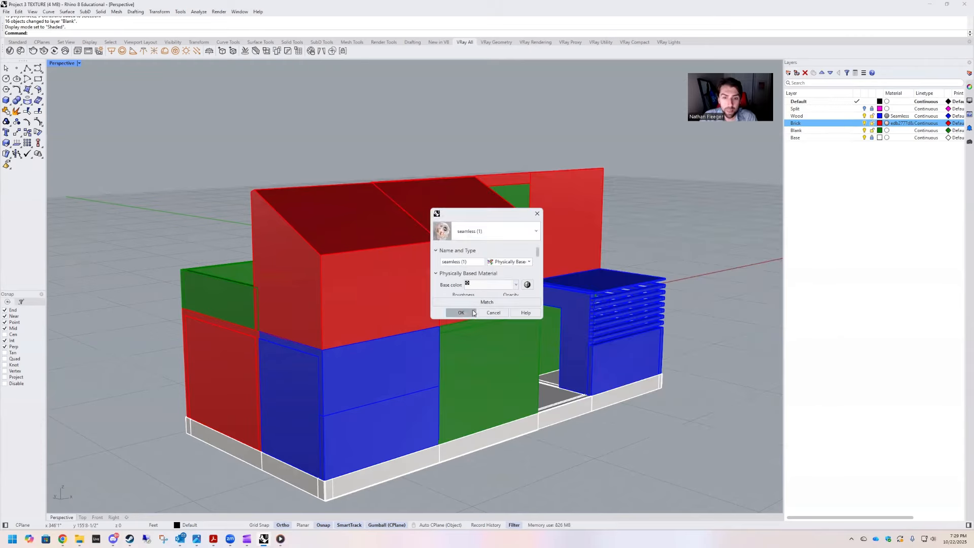
click(460, 313)
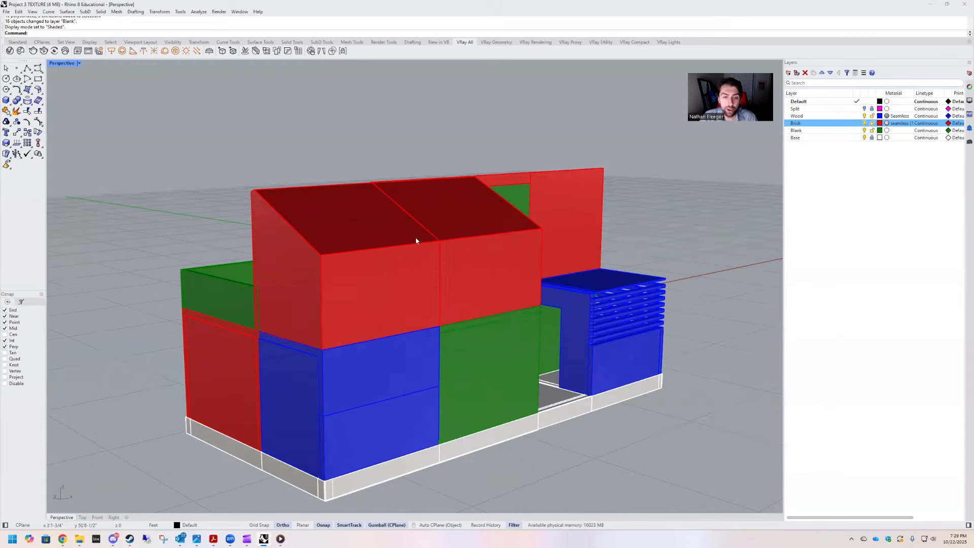
Set the perspective view to Rendered display mode and check the terrazzo texture on the Brick parts.
click(78, 63)
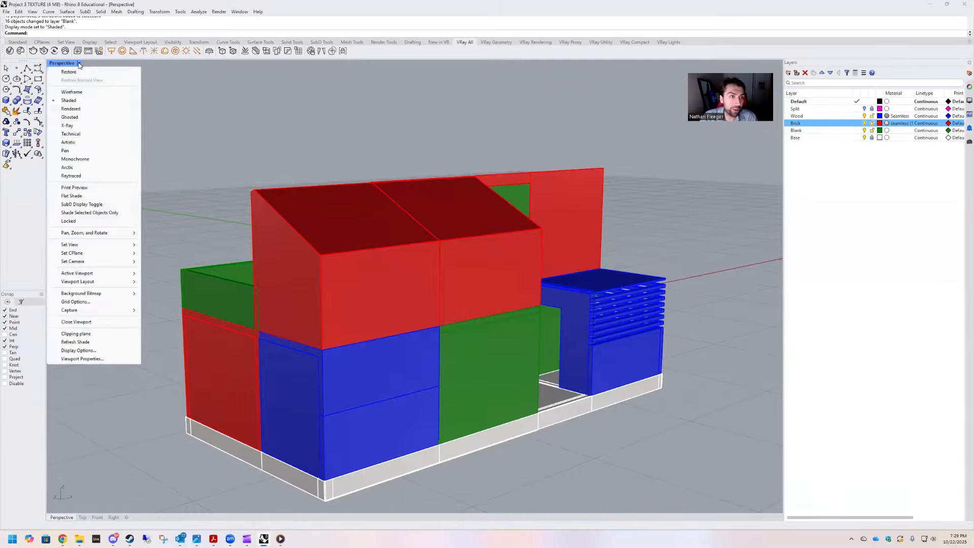
click(78, 110)
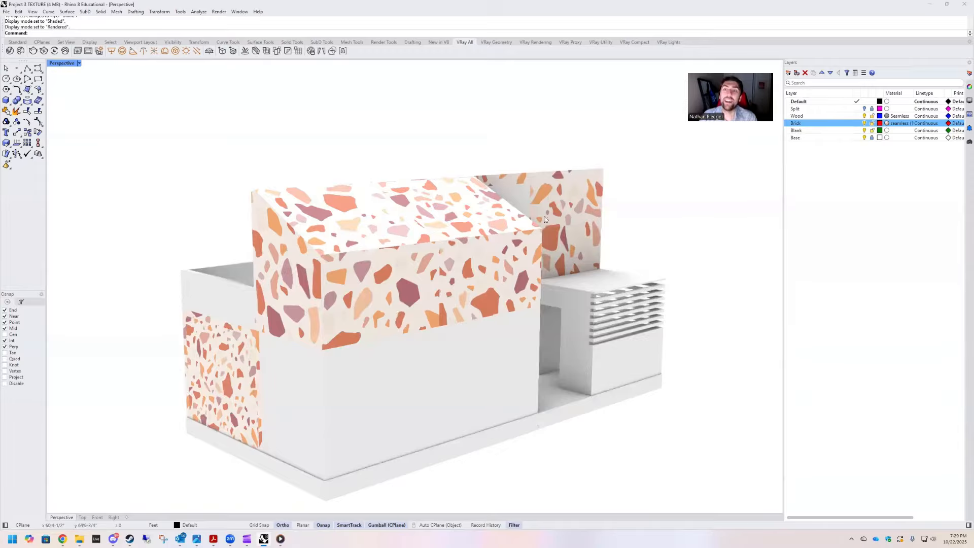
right_drag(511, 288, 542, 274)
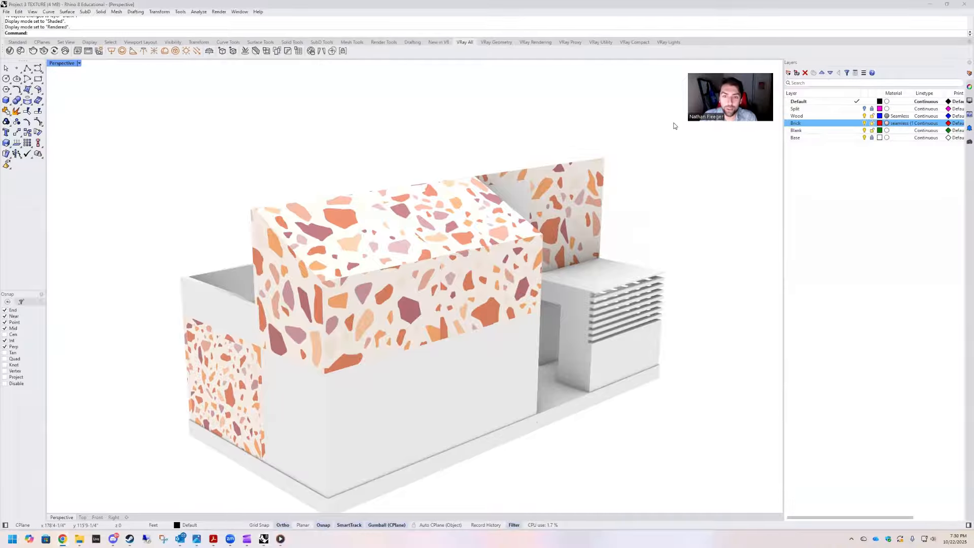
Move the terrazzo-textured upper end section with the sloped roof, above the Wood corner walls, to the Blank layer.
right_drag(405, 223, 522, 233)
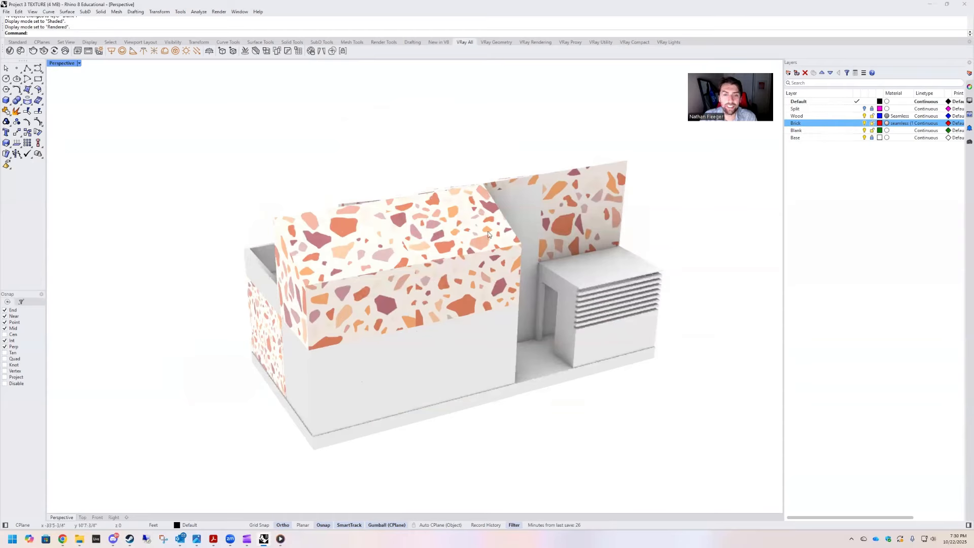
click(345, 253)
right_drag(345, 254, 484, 236)
shift+click(449, 182)
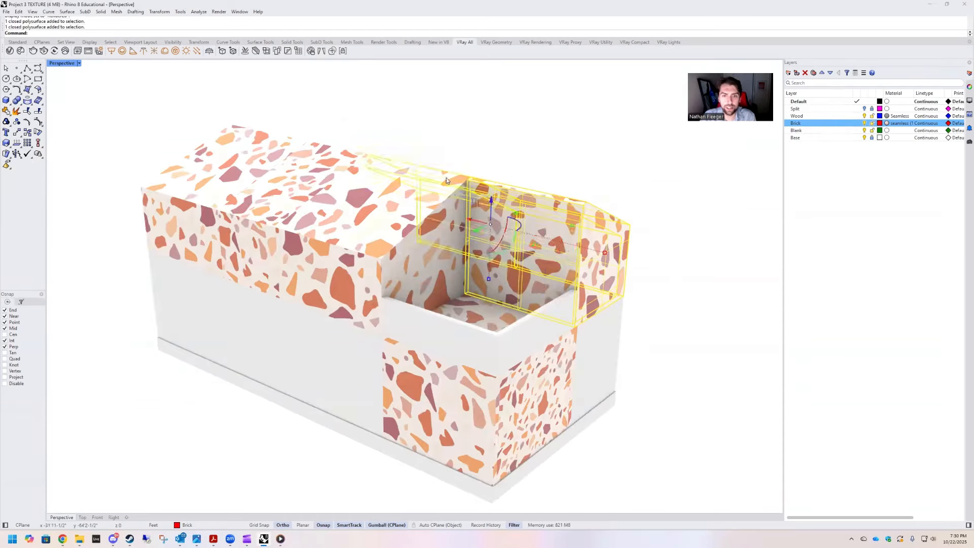
ctrl+click(447, 178)
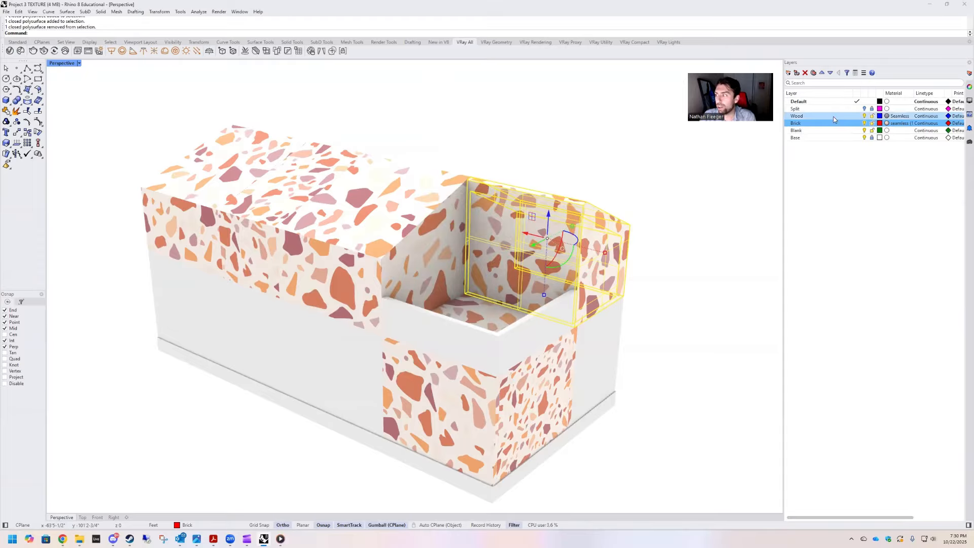
right_click(824, 130)
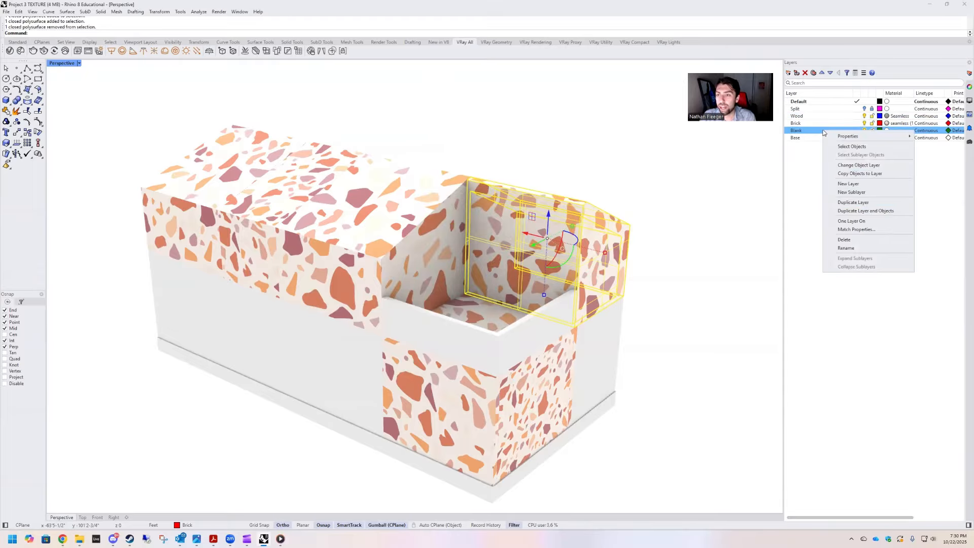
click(855, 166)
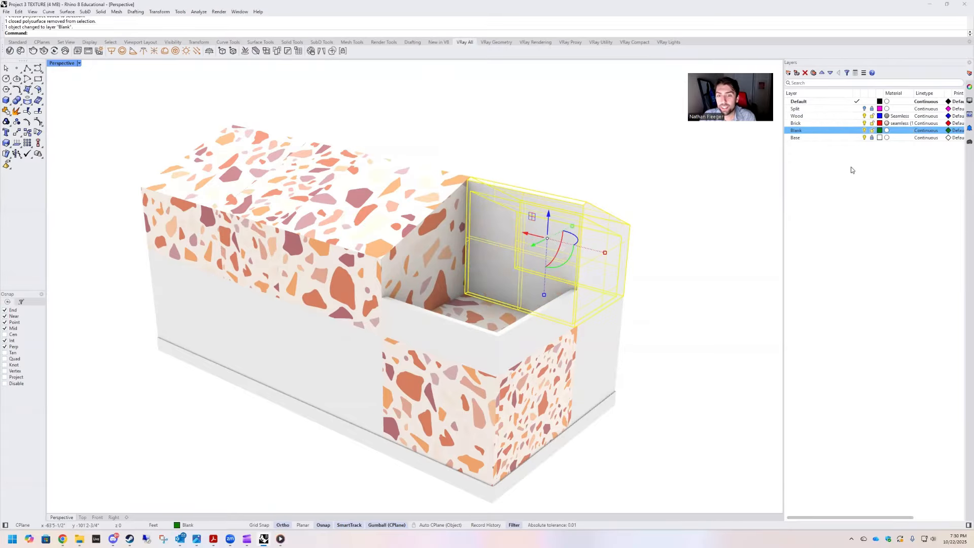
click(648, 192)
Assign the existing Seamless material to the Wood layer and inspect it on the lower walls and slatted volume.
right_drag(648, 191, 624, 223)
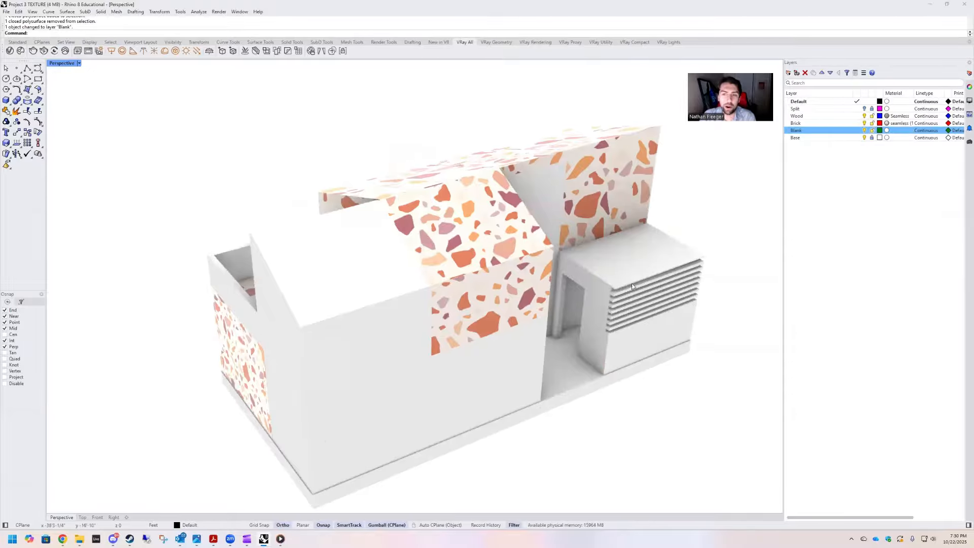
scroll(631, 283, down, 2)
click(895, 117)
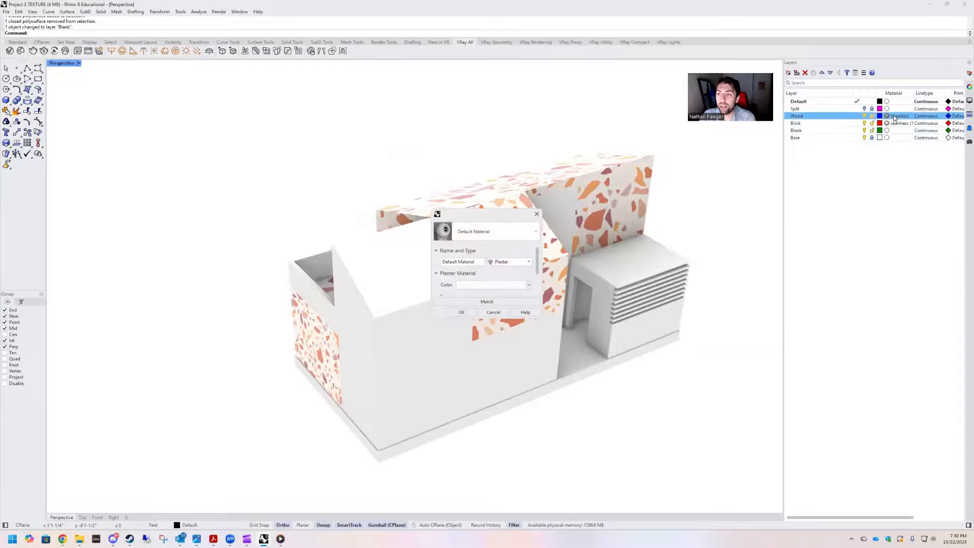
click(492, 232)
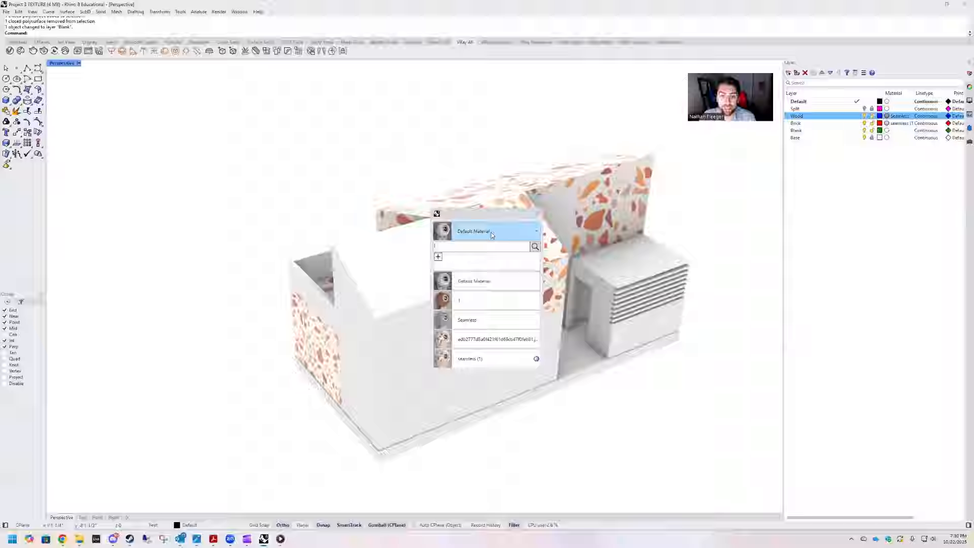
click(472, 321)
click(461, 313)
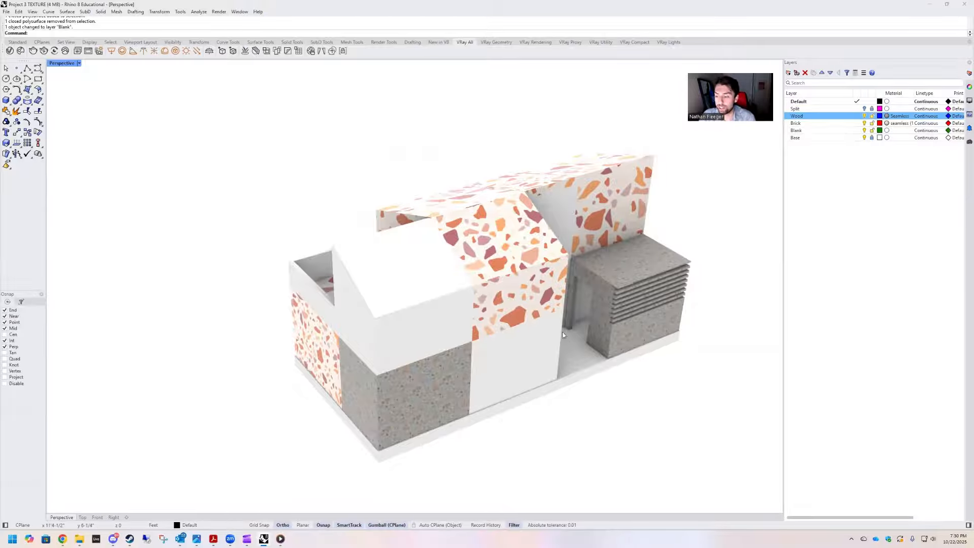
scroll(584, 342, up, 4)
right_drag(584, 343, 542, 355)
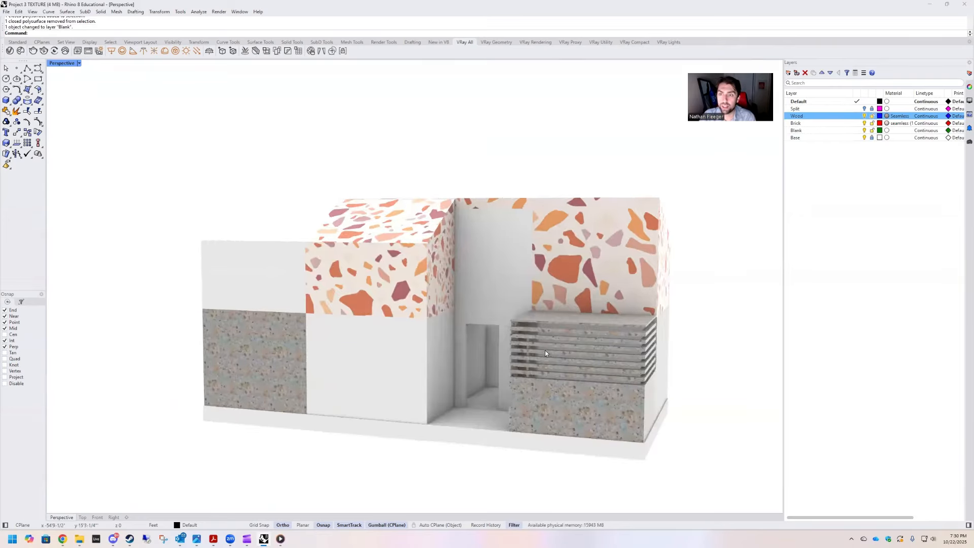
Inspect the textured house from several angles, checking the individual Brick-layer pieces and the untextured walls.
scroll(432, 327, down, 2)
scroll(553, 260, up, 2)
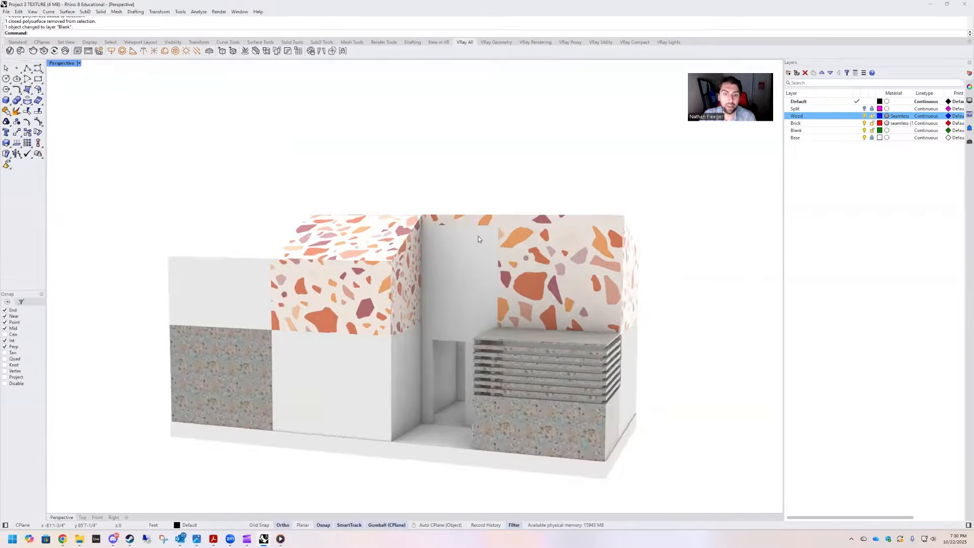
mouse_move(478, 236)
right_down()
mouse_move(487, 289)
mouse_move(488, 247)
right_up()
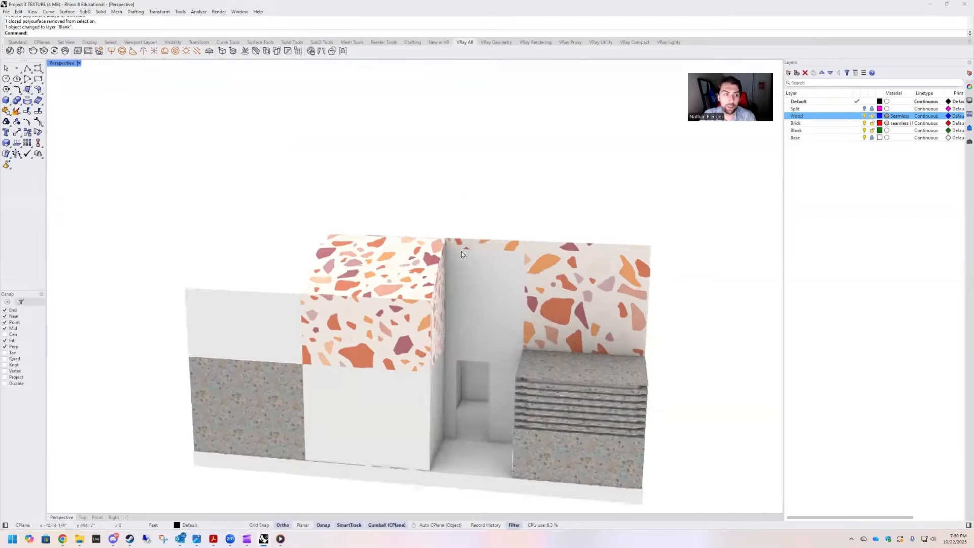
click(79, 64)
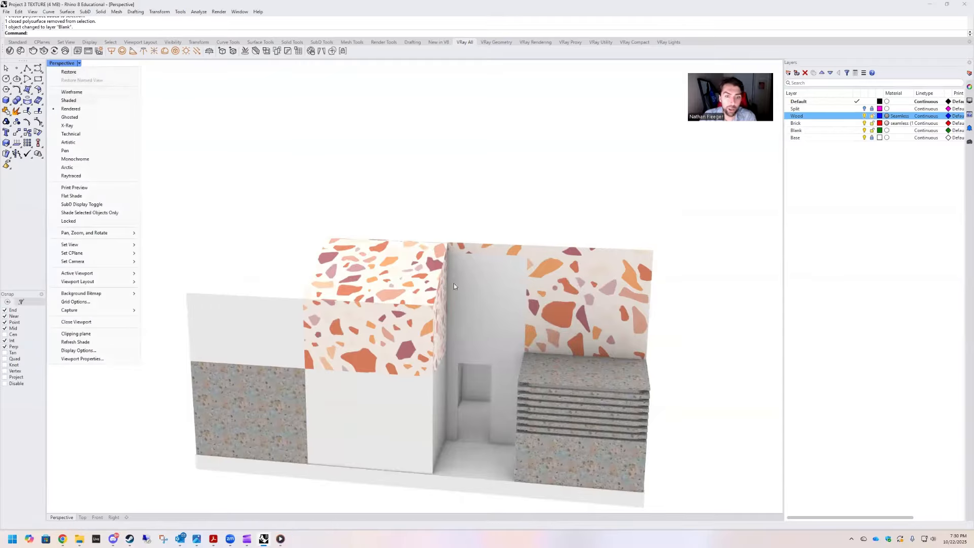
click(519, 288)
right_drag(519, 289, 336, 326)
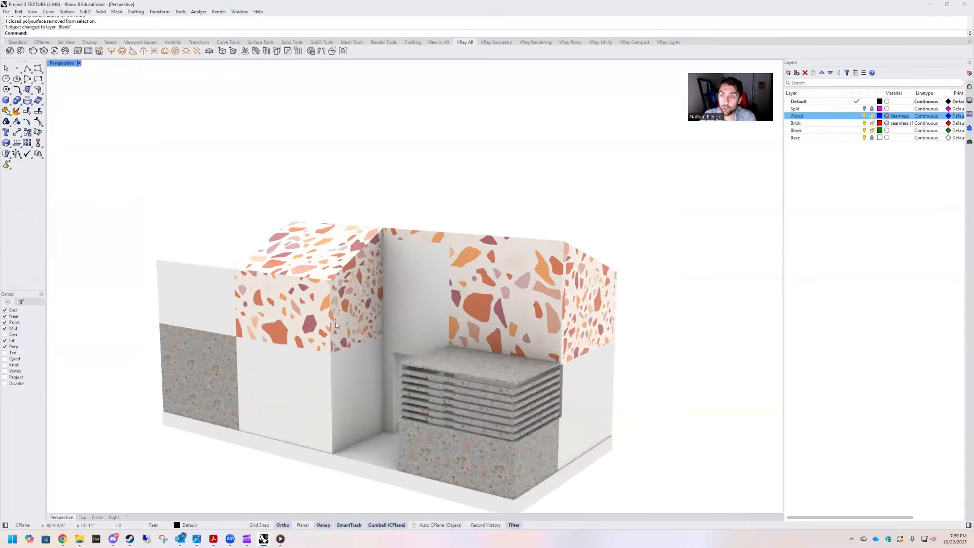
click(414, 289)
click(358, 292)
click(532, 282)
click(535, 279)
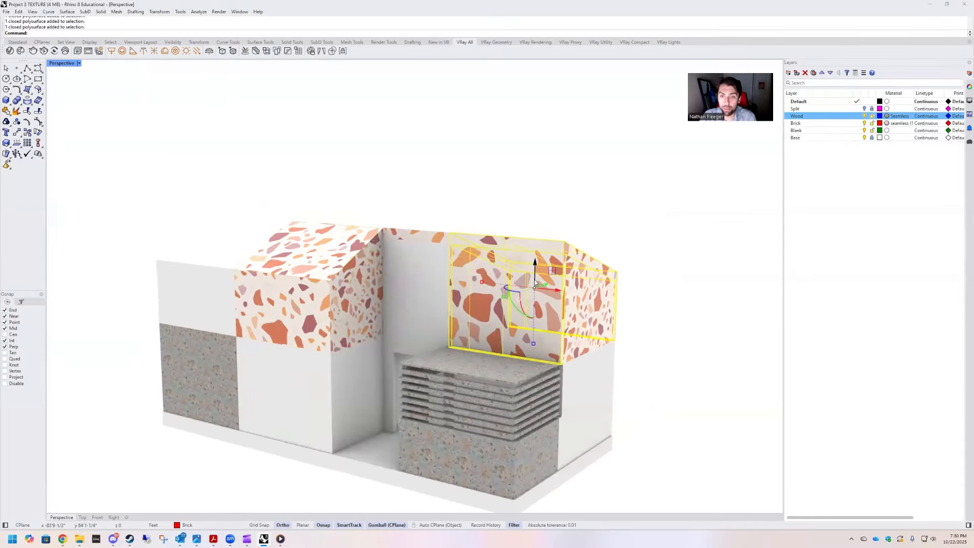
click(303, 361)
click(232, 200)
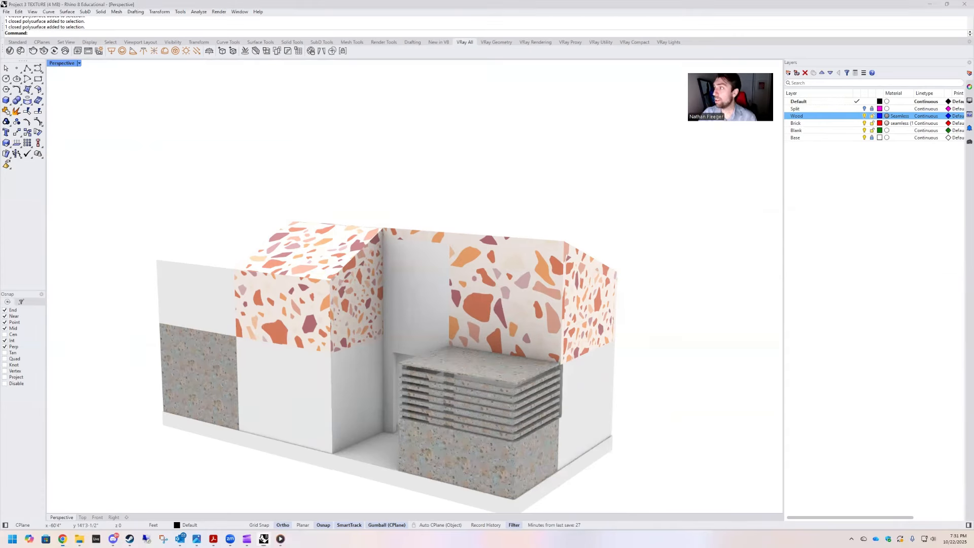
Switch to the Project 3 Transform document in Google Docs and review the Step 2 Material Mapping and Step 3 Spatial Division and Fragmentation instructions.
key(alt+Tab)
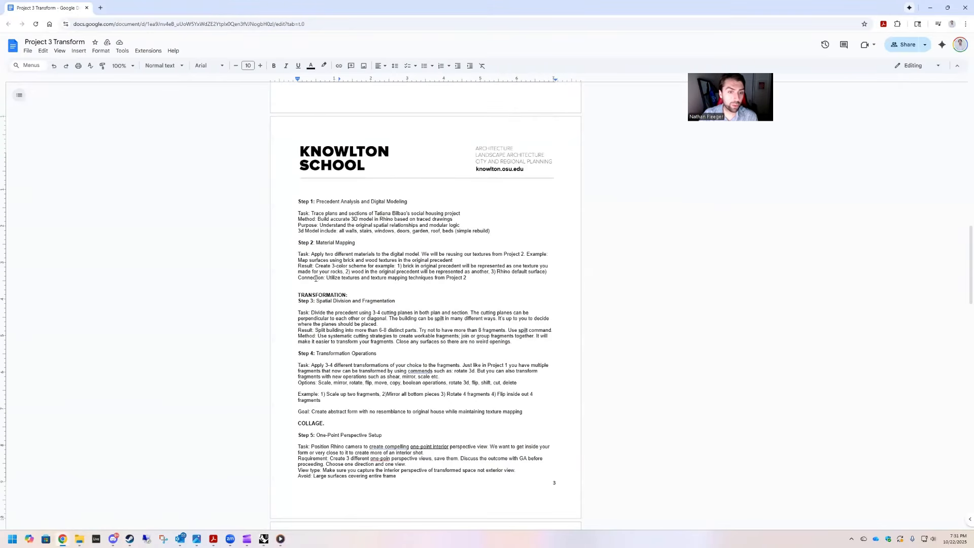
drag(296, 252, 476, 278)
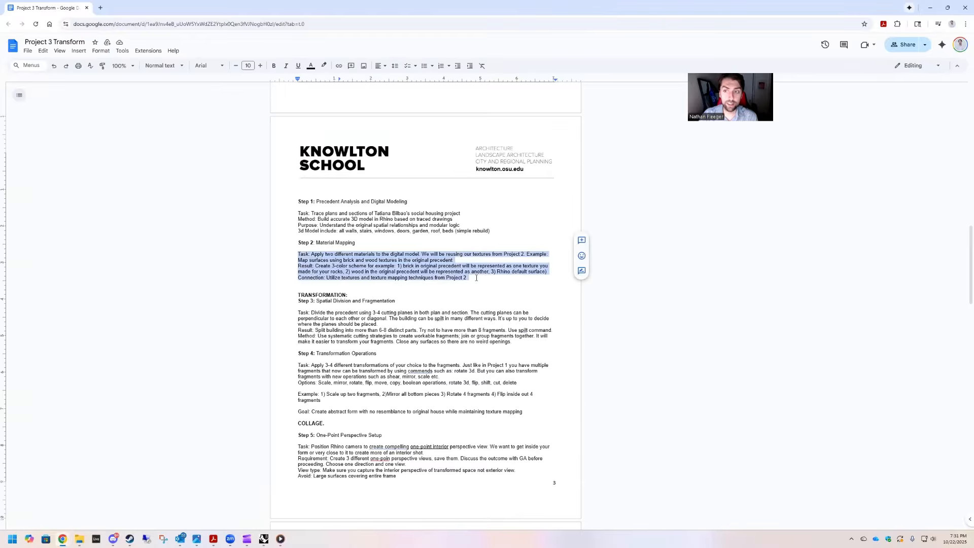
drag(310, 312, 516, 342)
click(449, 301)
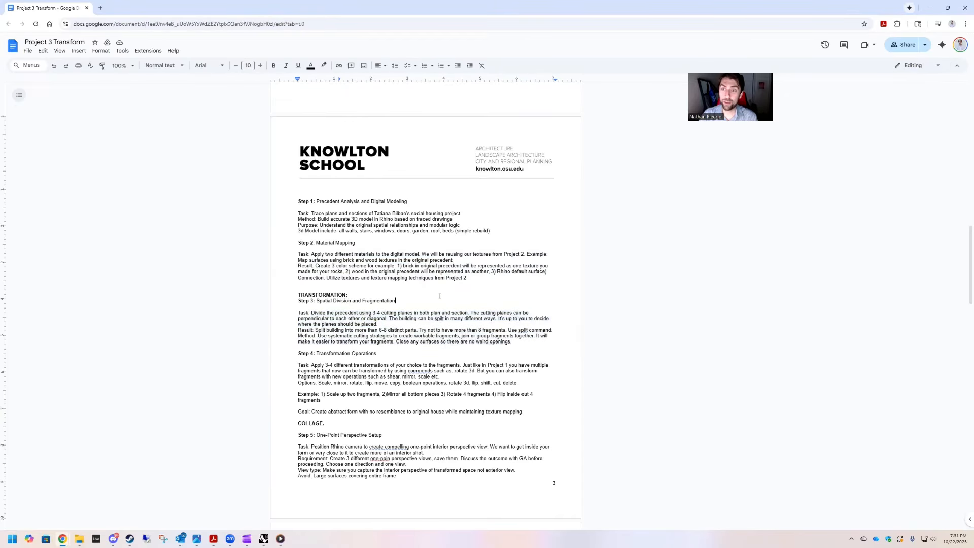